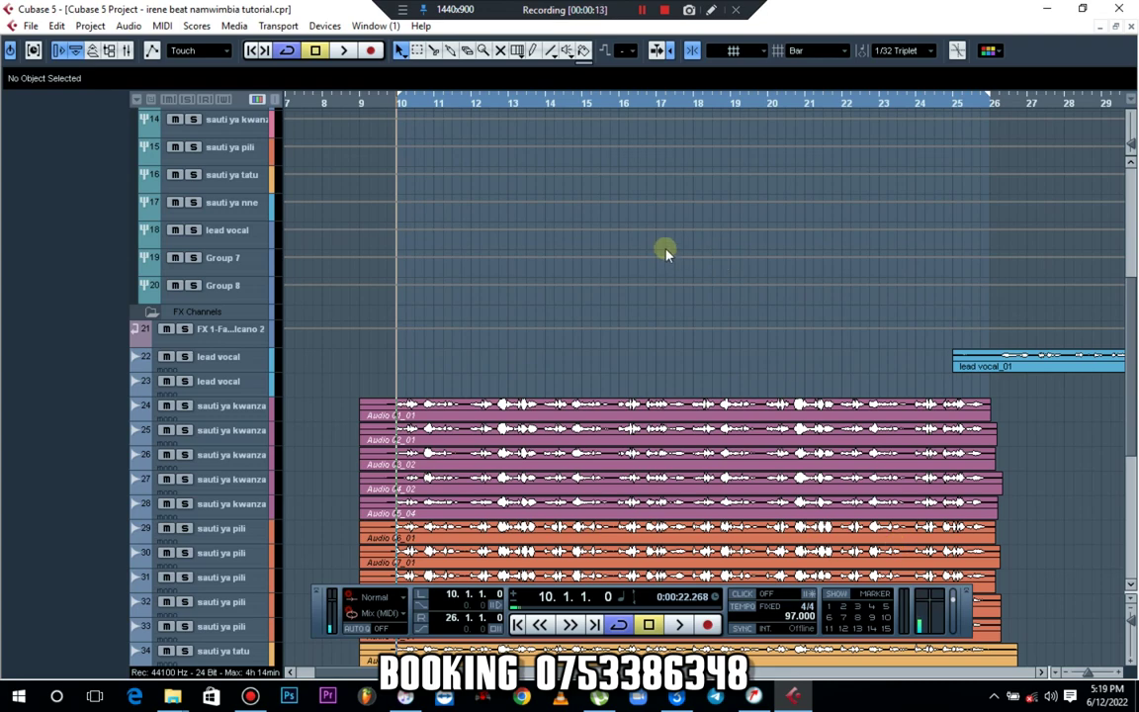
- Look over the group tracks and the audio clips of the four sauti ya vocal parts
scroll(660, 249, down, 3)
scroll(653, 249, down, 2)
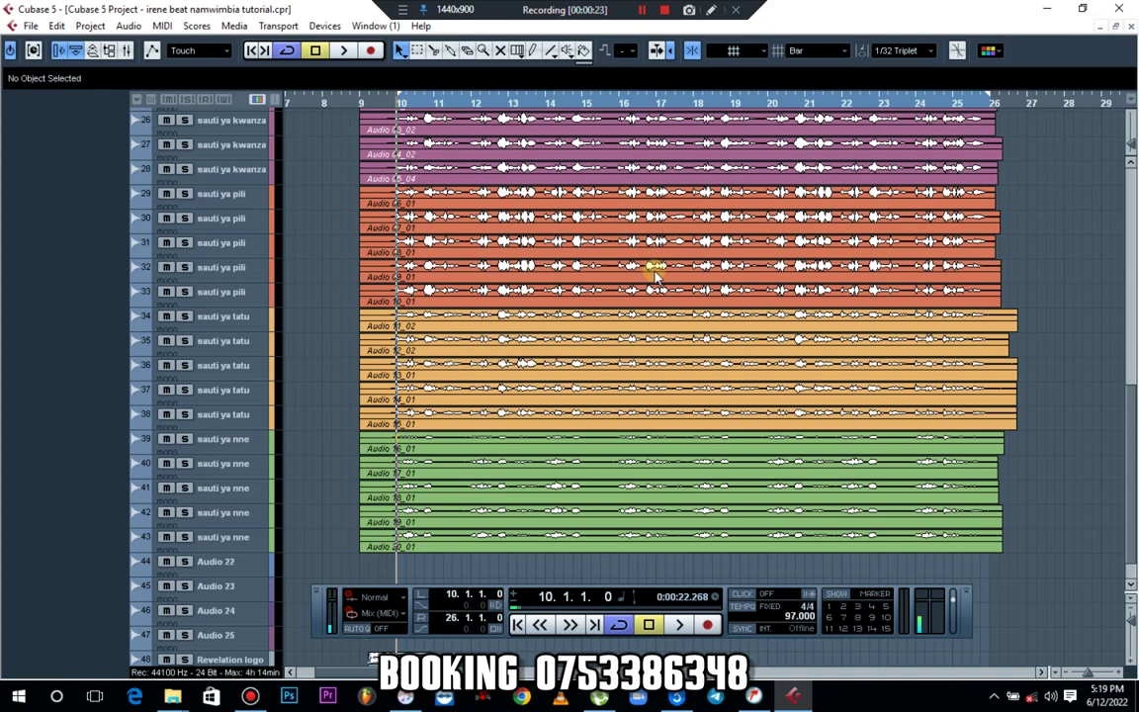
scroll(655, 277, up, 10)
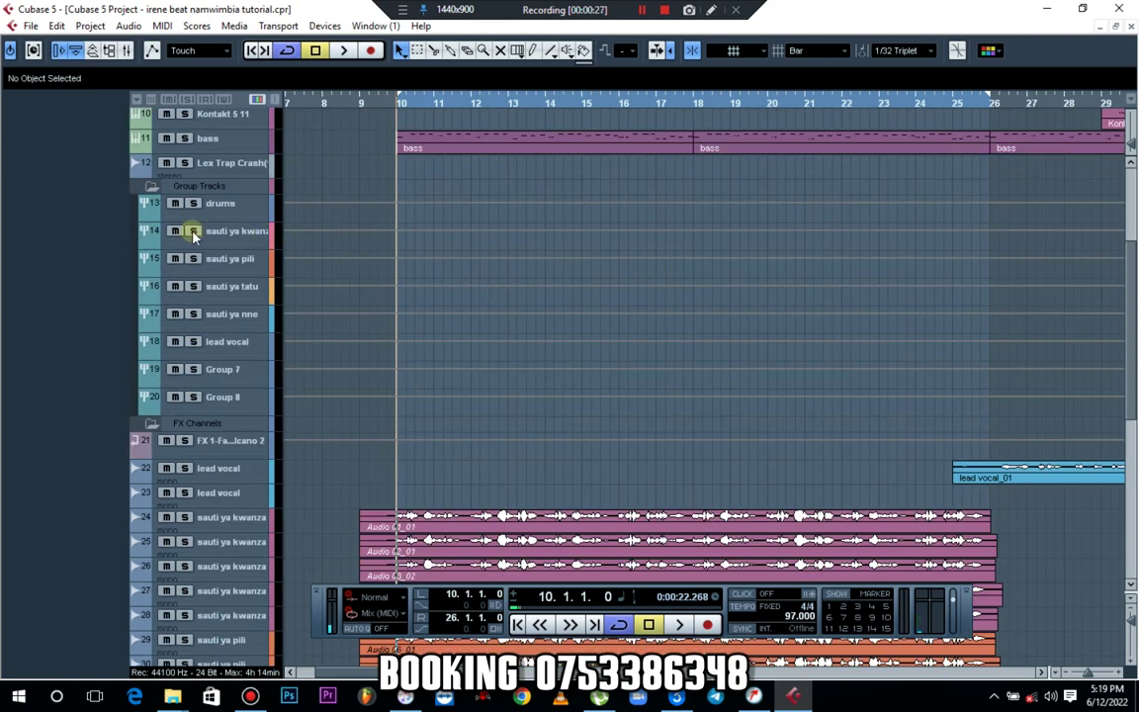
click(622, 352)
scroll(617, 351, down, 10)
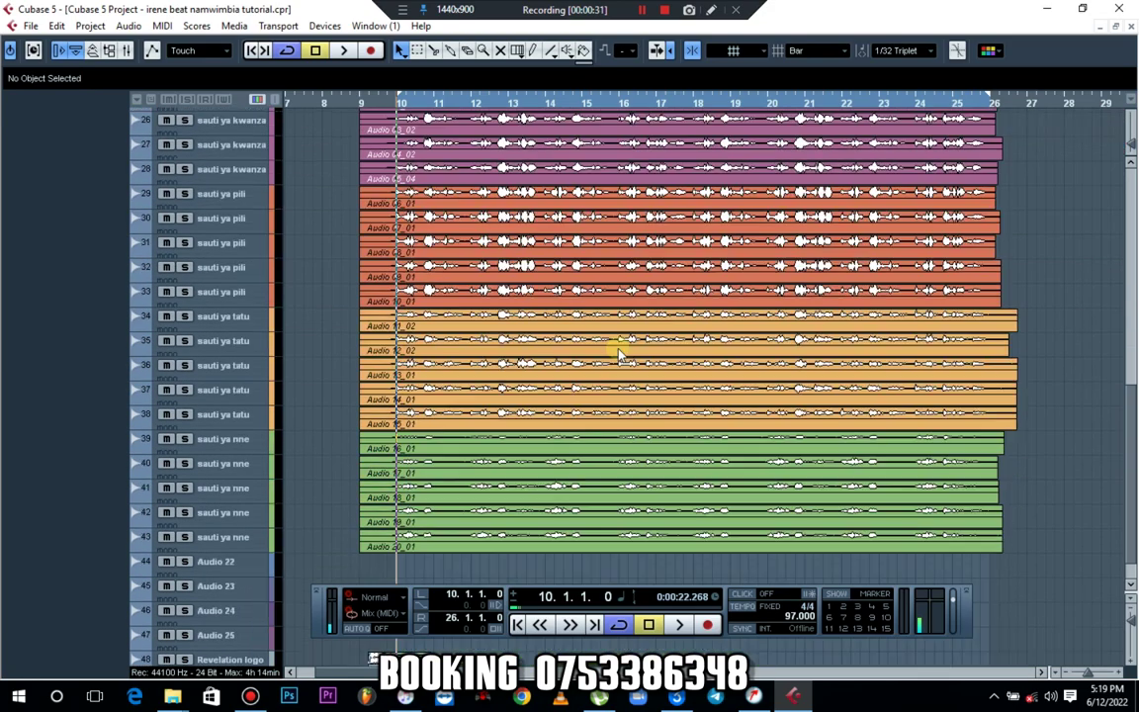
scroll(619, 353, up, 2)
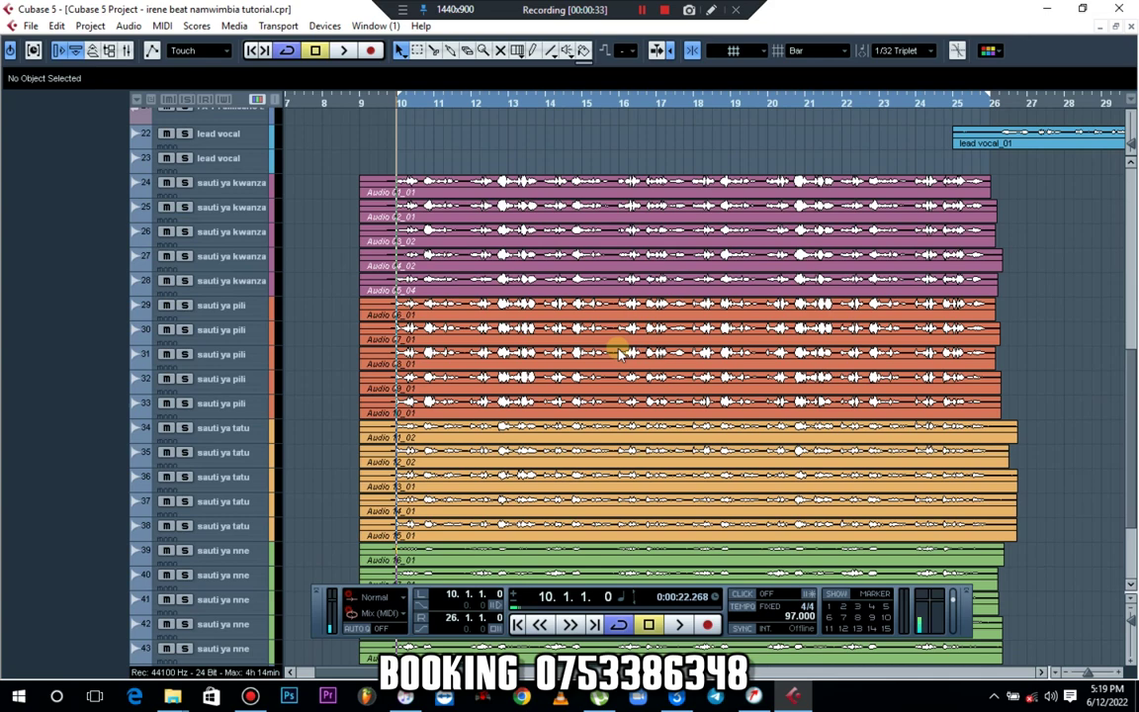
- Hide the floating transport panel so the vocal clips on tracks 24 to 43 are unobstructed
key(F2)
scroll(605, 354, down, 3)
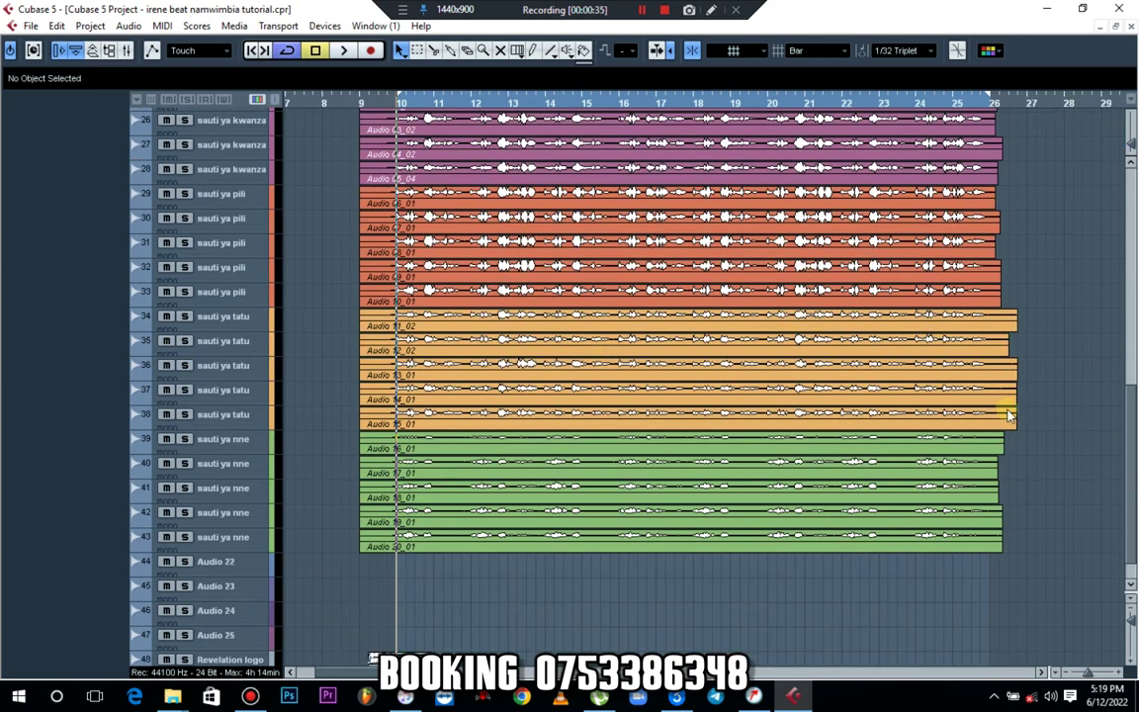
drag(1130, 487, 1130, 456)
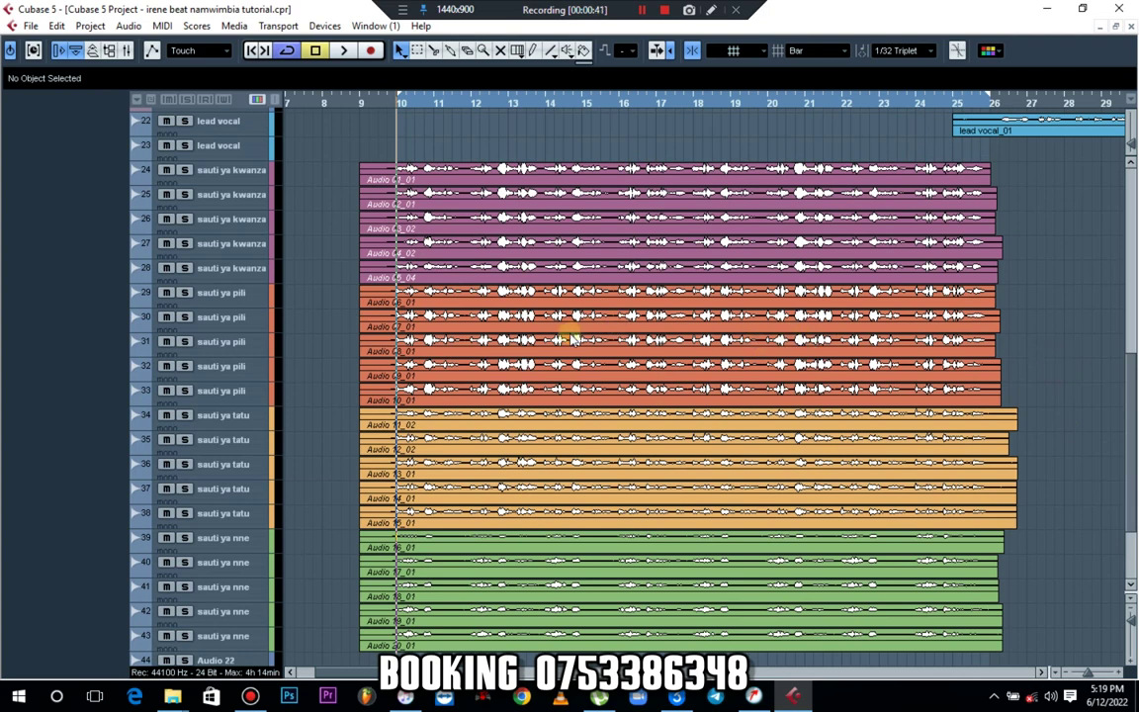
- Play the full arrangement from bar 10, reduce the clips' waveform display height, and stop playback
key(space)
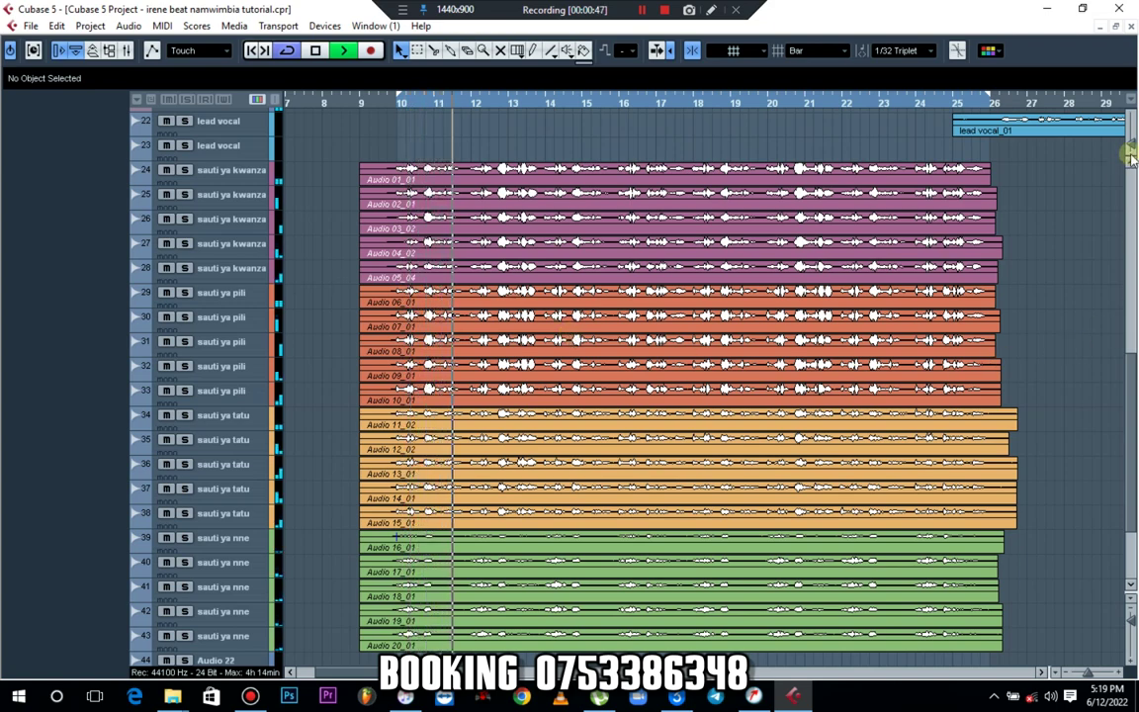
drag(1131, 145, 1131, 153)
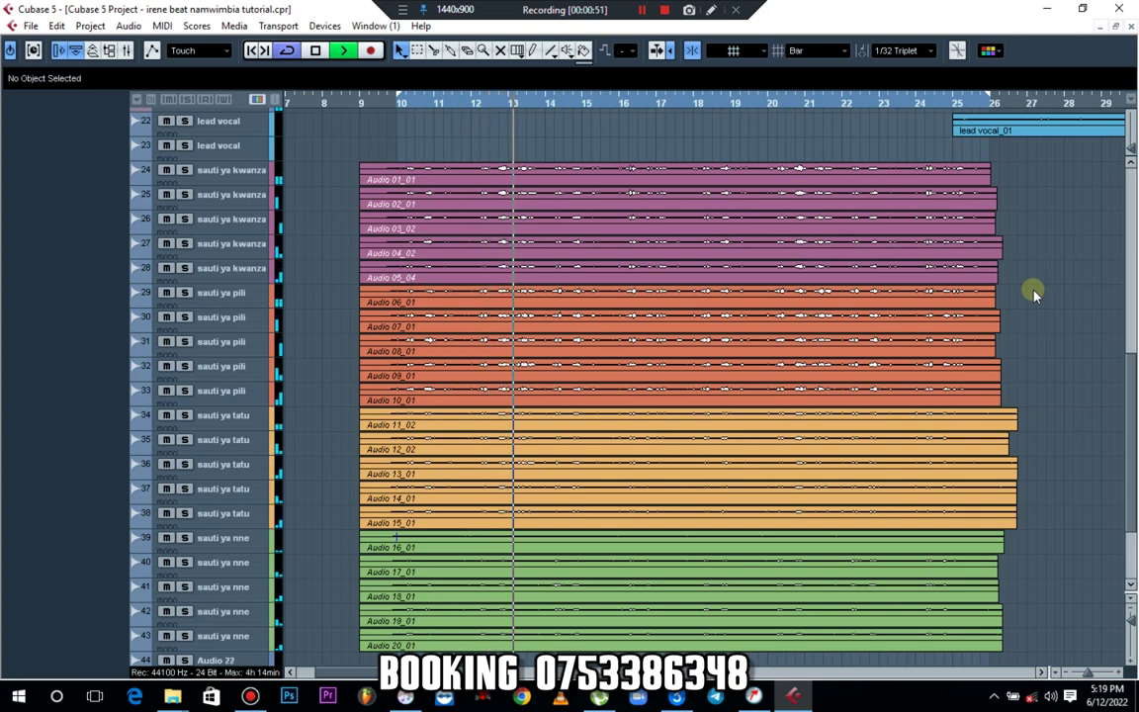
key(space)
key(space)
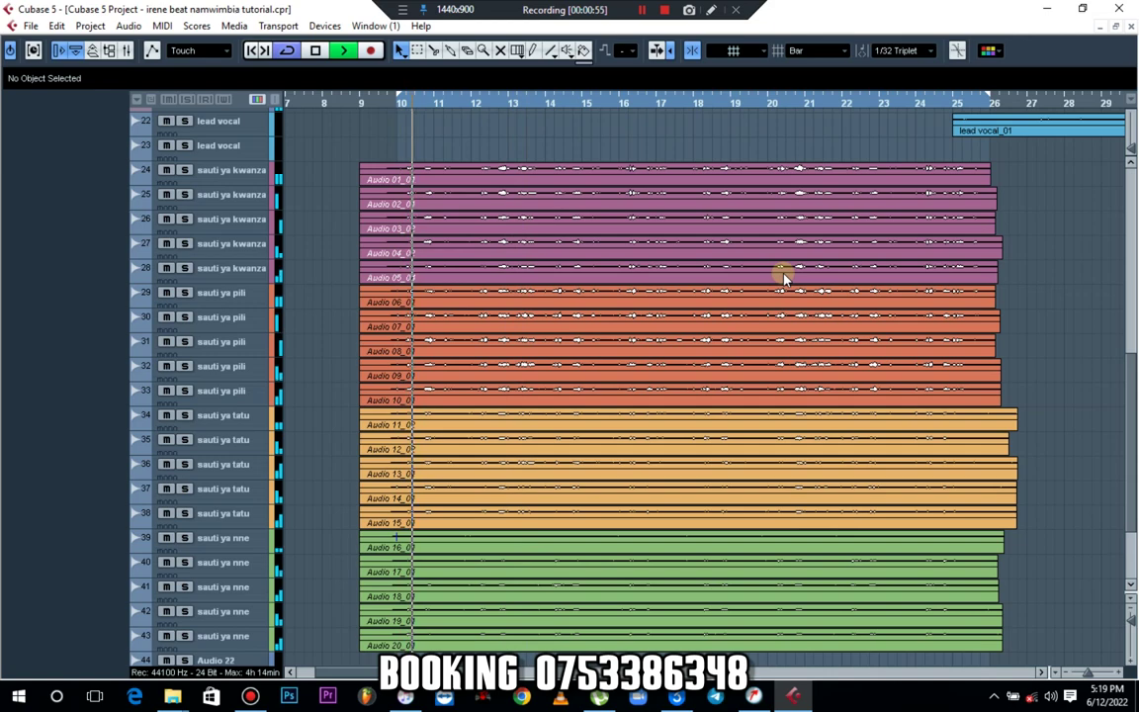
key(space)
- Solo the sauti ya kwanza group and listen to it from bar 10
scroll(493, 236, up, 10)
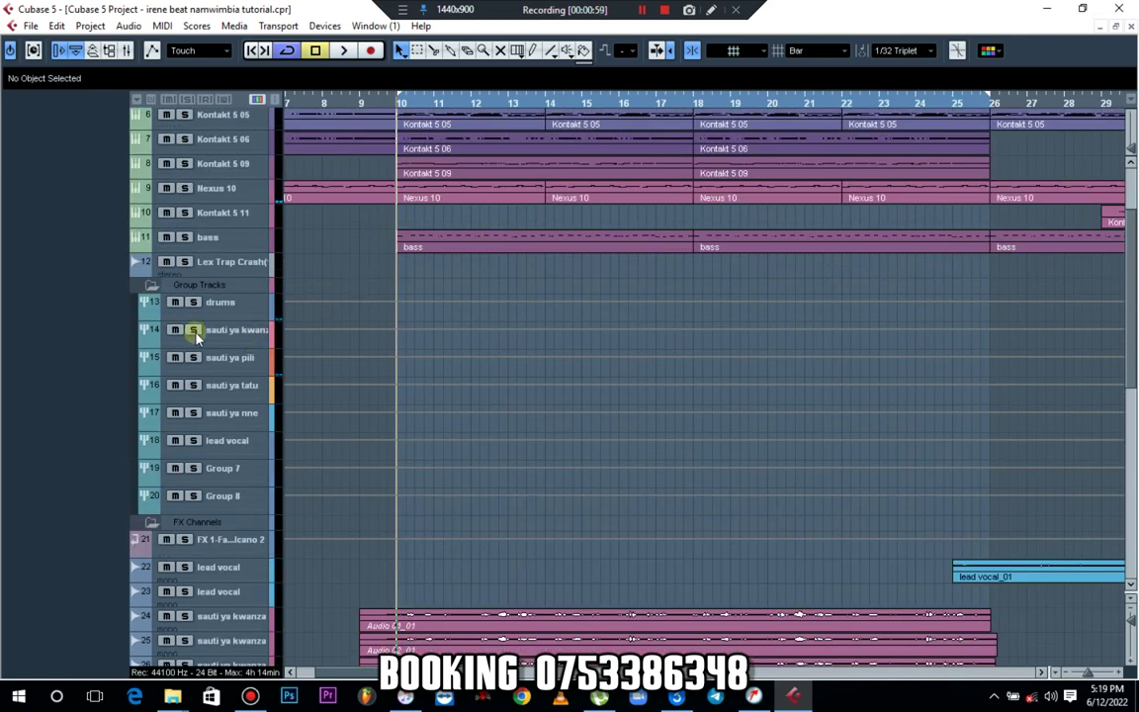
click(195, 331)
click(237, 336)
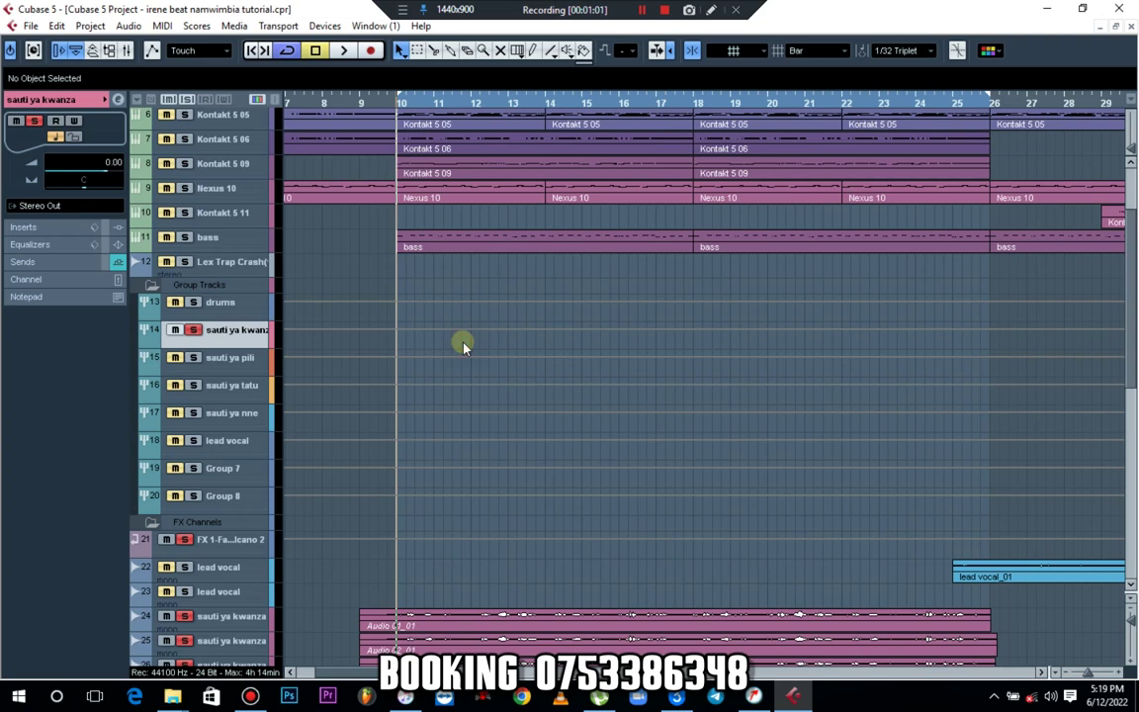
scroll(463, 345, down, 3)
key(space)
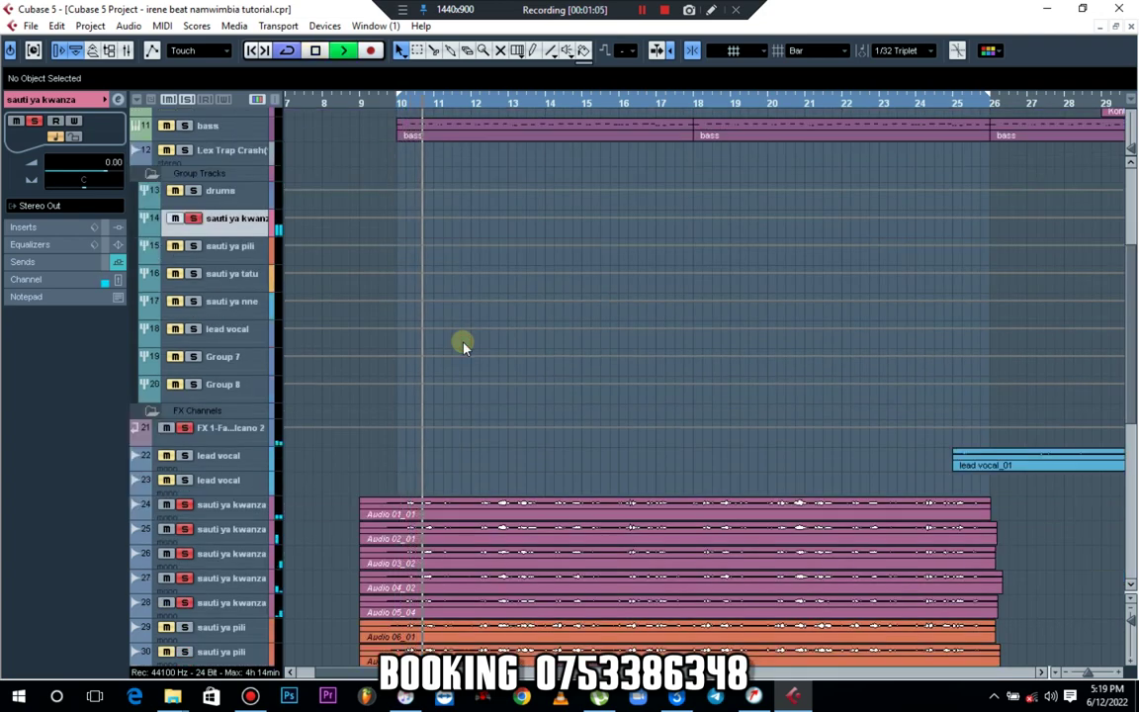
key(space)
- Switch the solo from sauti ya kwanza to the sauti ya pili group and listen to it alone
click(196, 221)
click(195, 247)
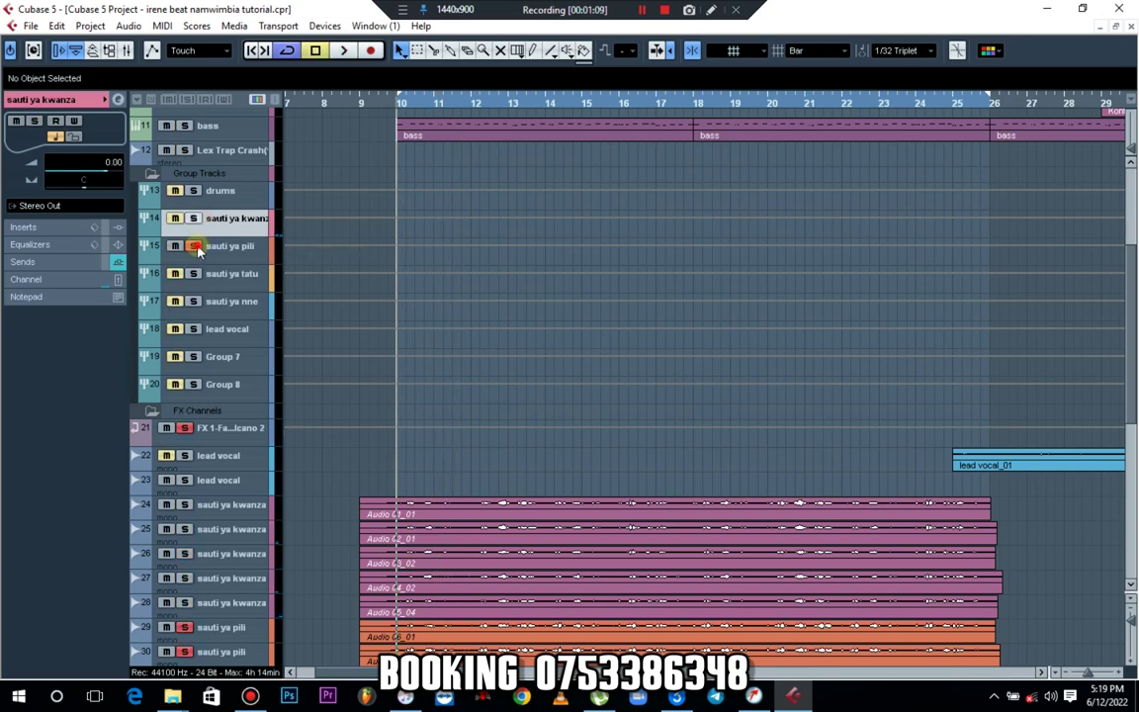
key(space)
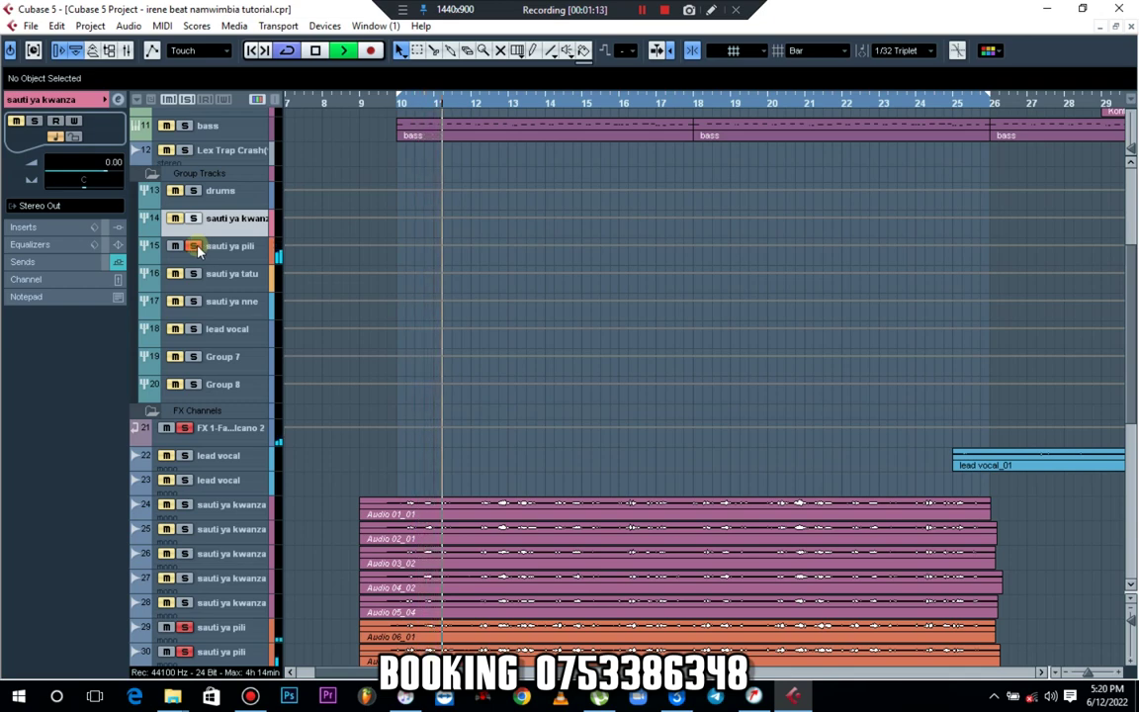
key(space)
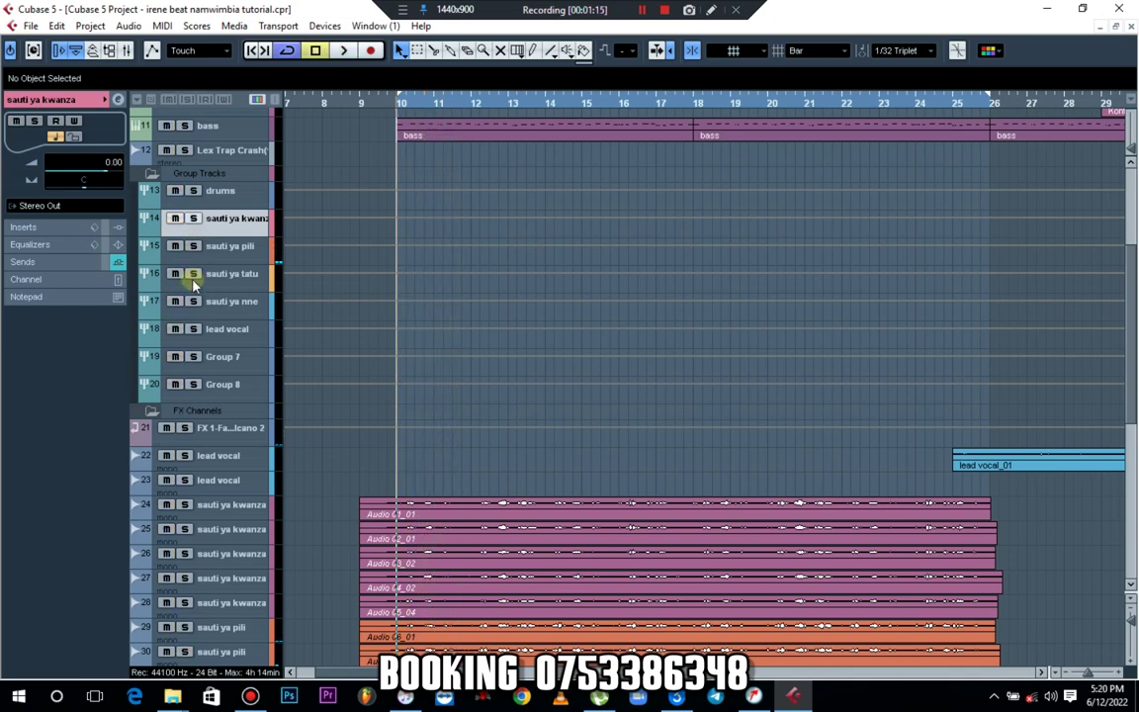
- Listen to the sauti ya tatu group and the sauti ya nne group one after the other in solo
click(193, 275)
key(space)
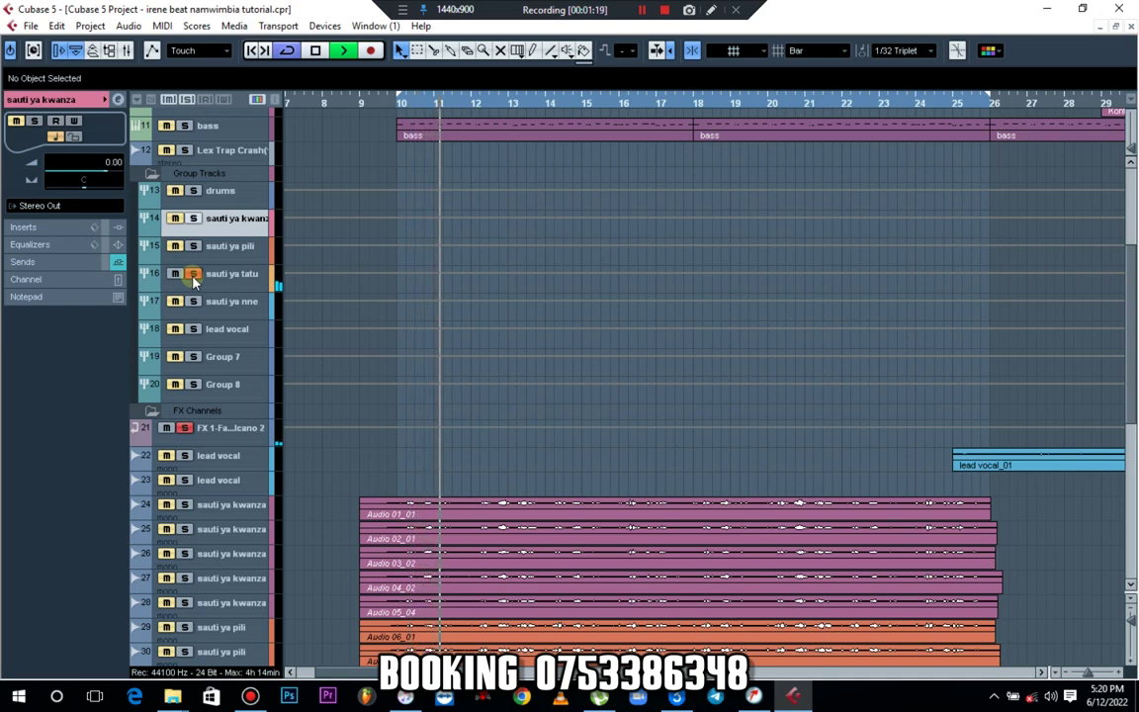
key(space)
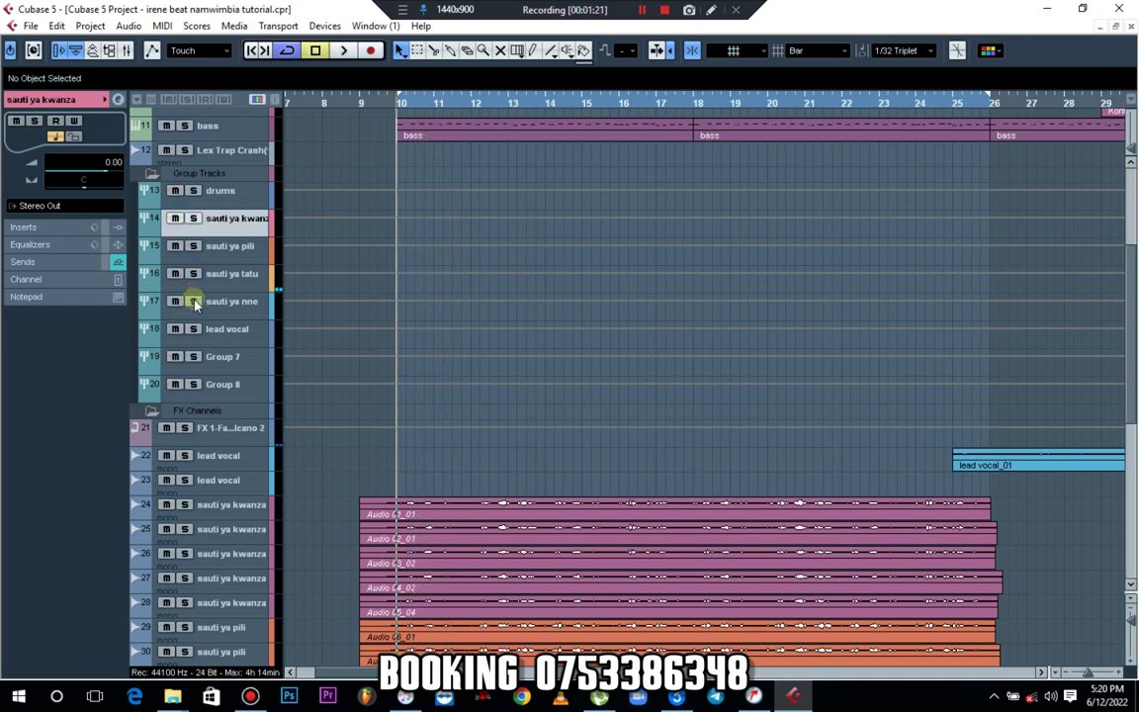
click(194, 302)
key(space)
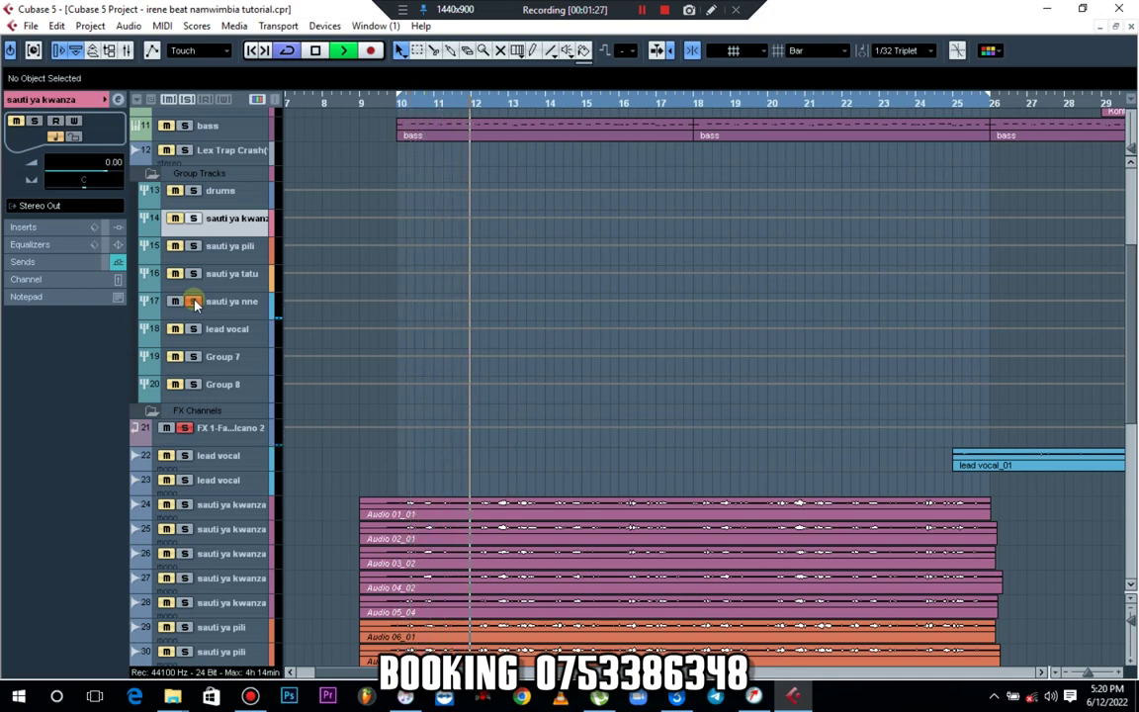
key(space)
- Add the sauti ya tatu, pili and kwanza groups to the solo with sauti ya nne and play all four together
click(194, 273)
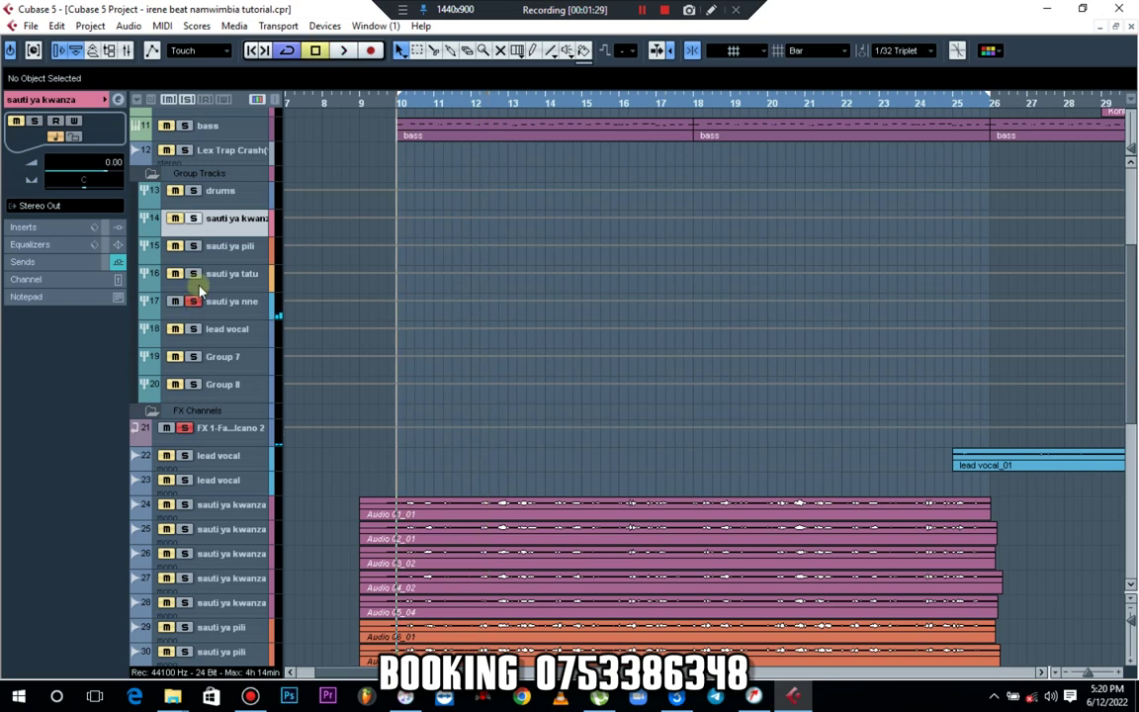
click(197, 247)
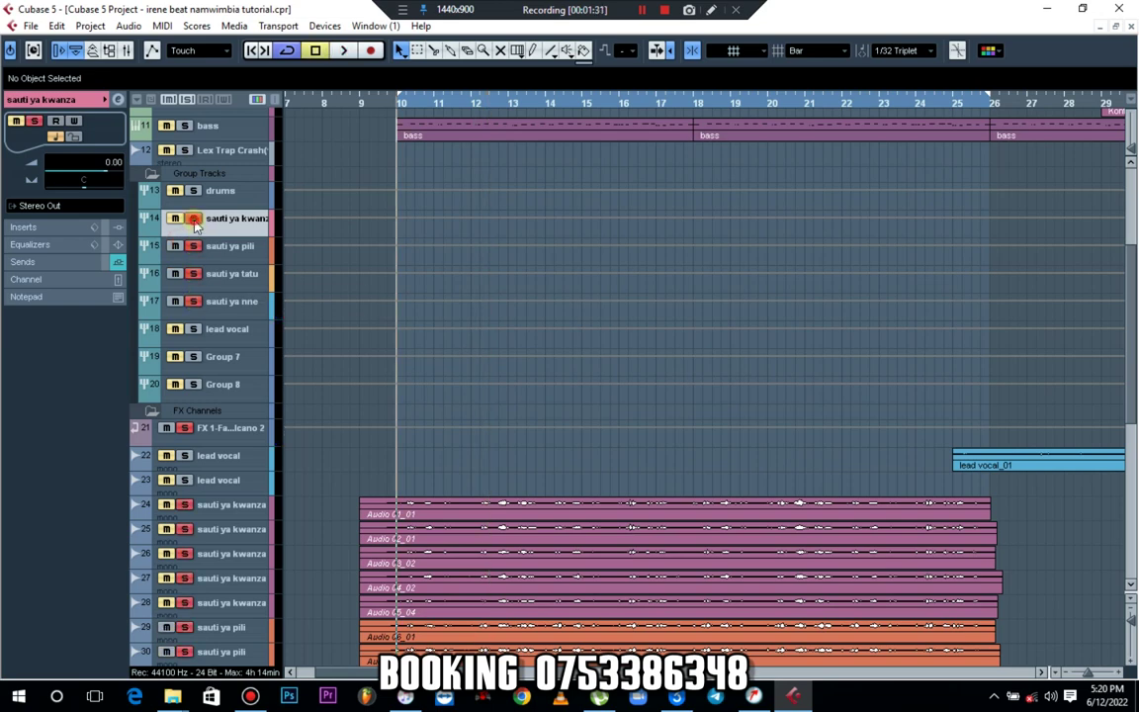
key(space)
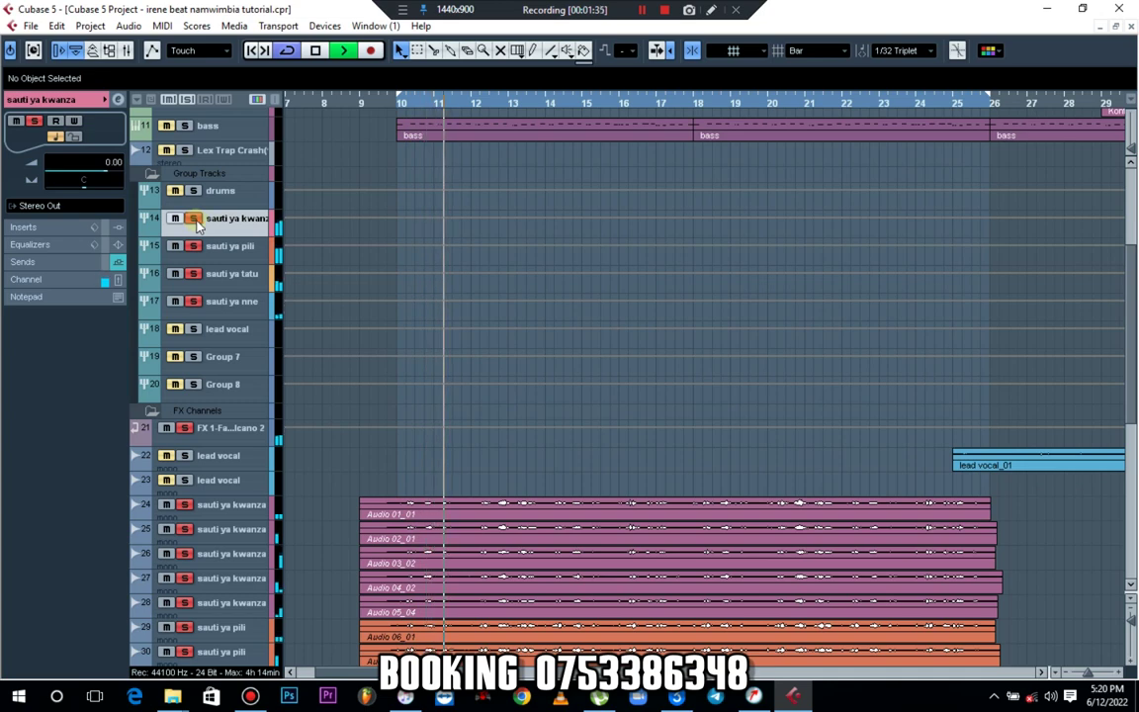
key(space)
- Select the vocal clips by part, then all the clips on tracks 24 to 43 together
scroll(463, 364, down, 3)
scroll(463, 364, down, 6)
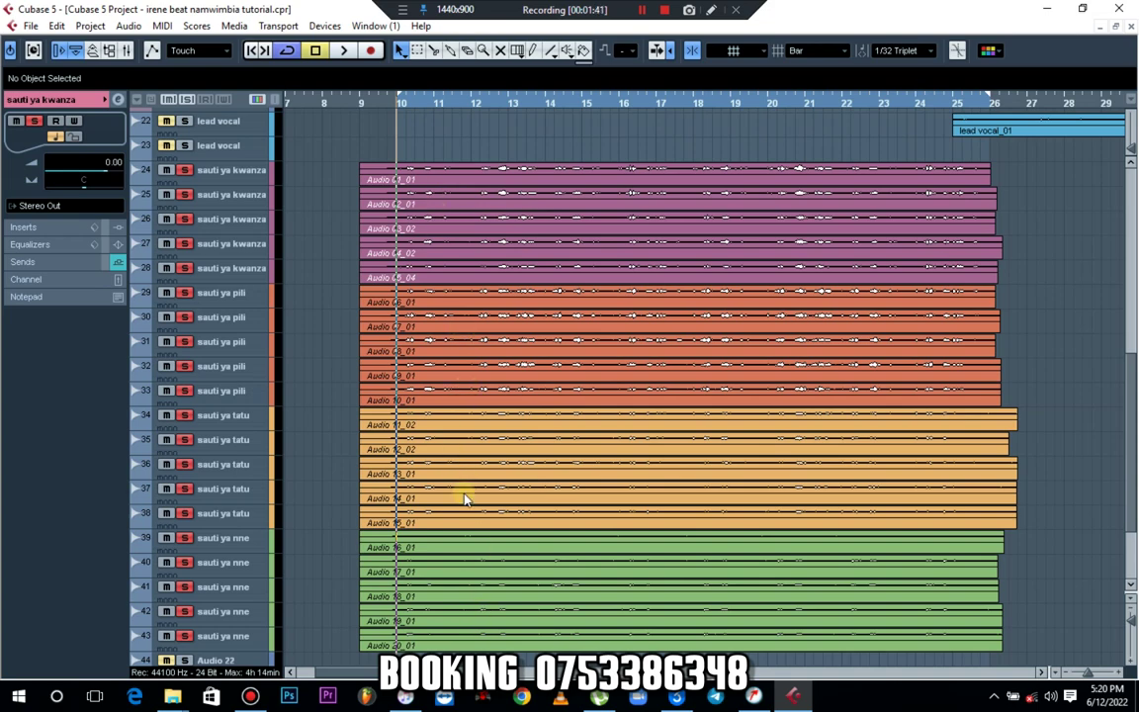
drag(459, 211, 516, 638)
click(339, 516)
drag(460, 146, 496, 274)
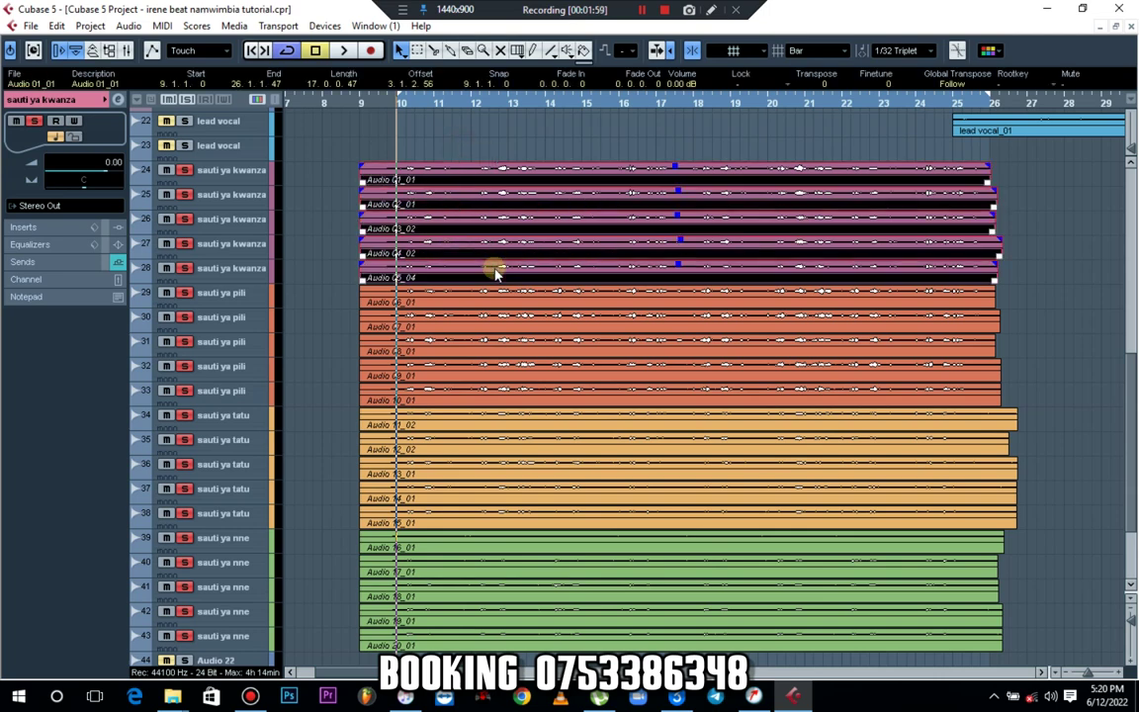
drag(330, 301, 405, 402)
drag(474, 158, 491, 270)
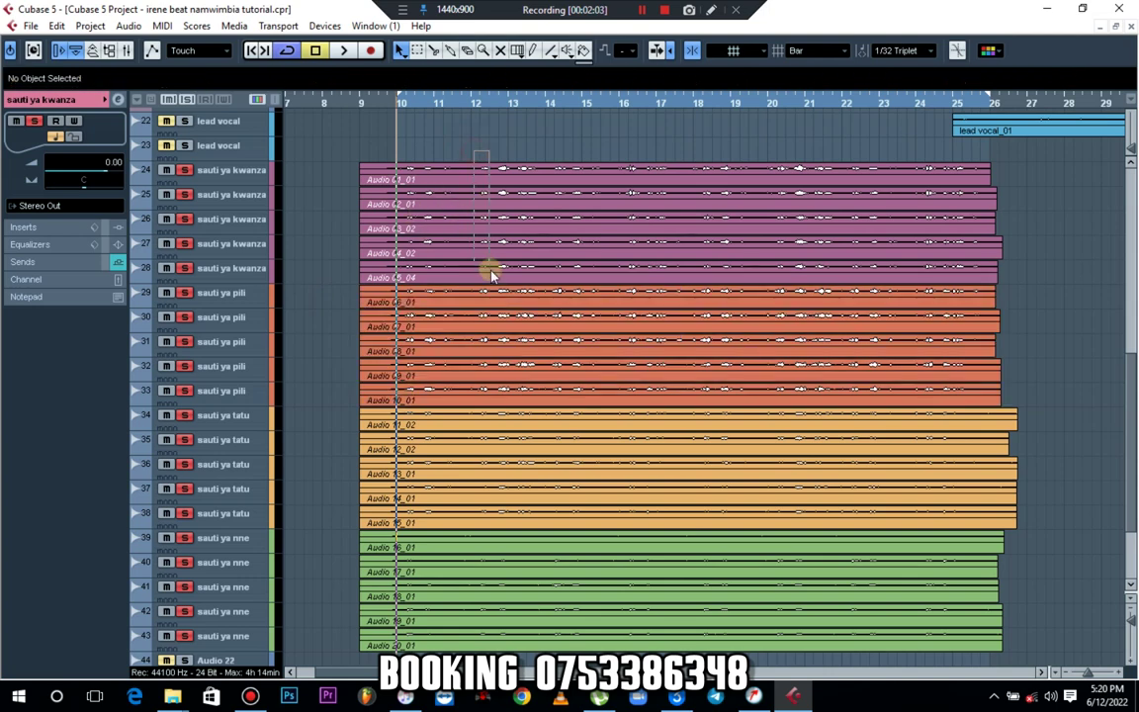
drag(531, 474, 561, 645)
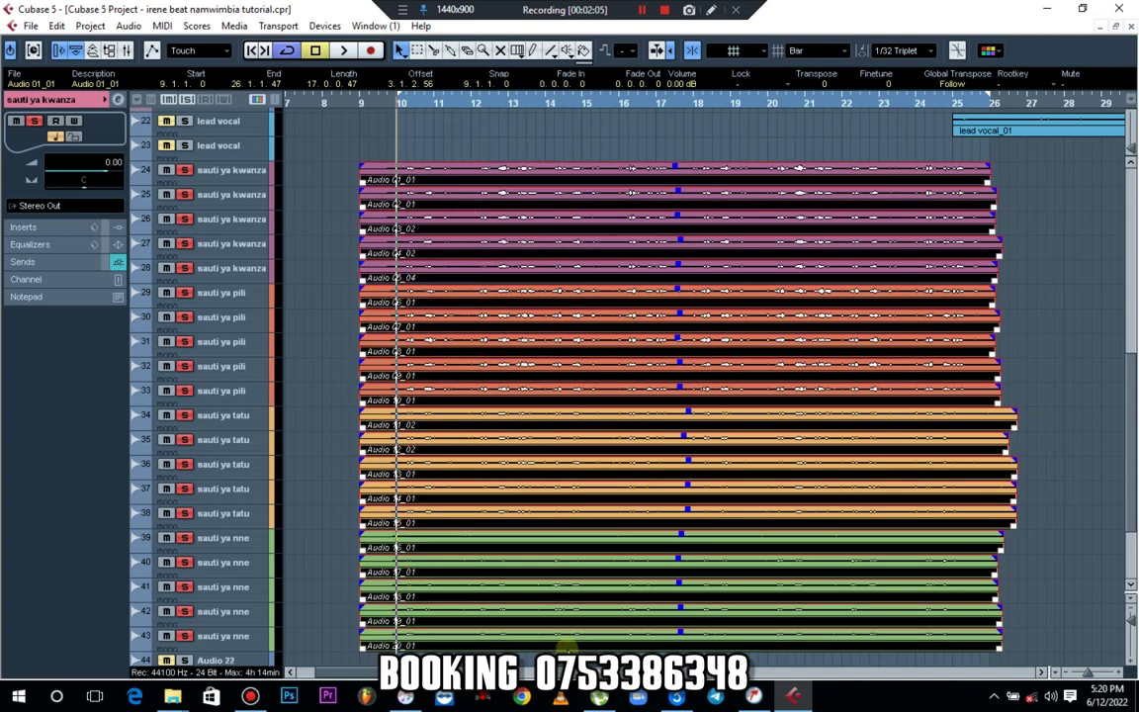
- Clear the clip selection and enlarge the waveform display of the audio clips
click(322, 497)
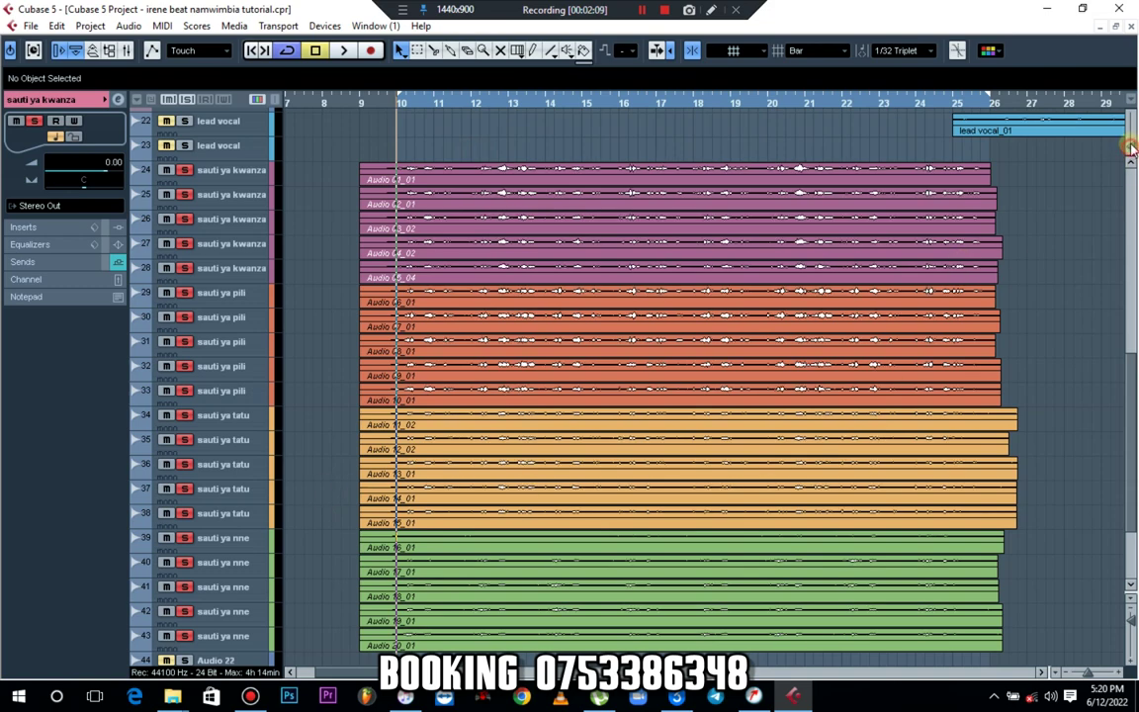
drag(1130, 147, 1133, 146)
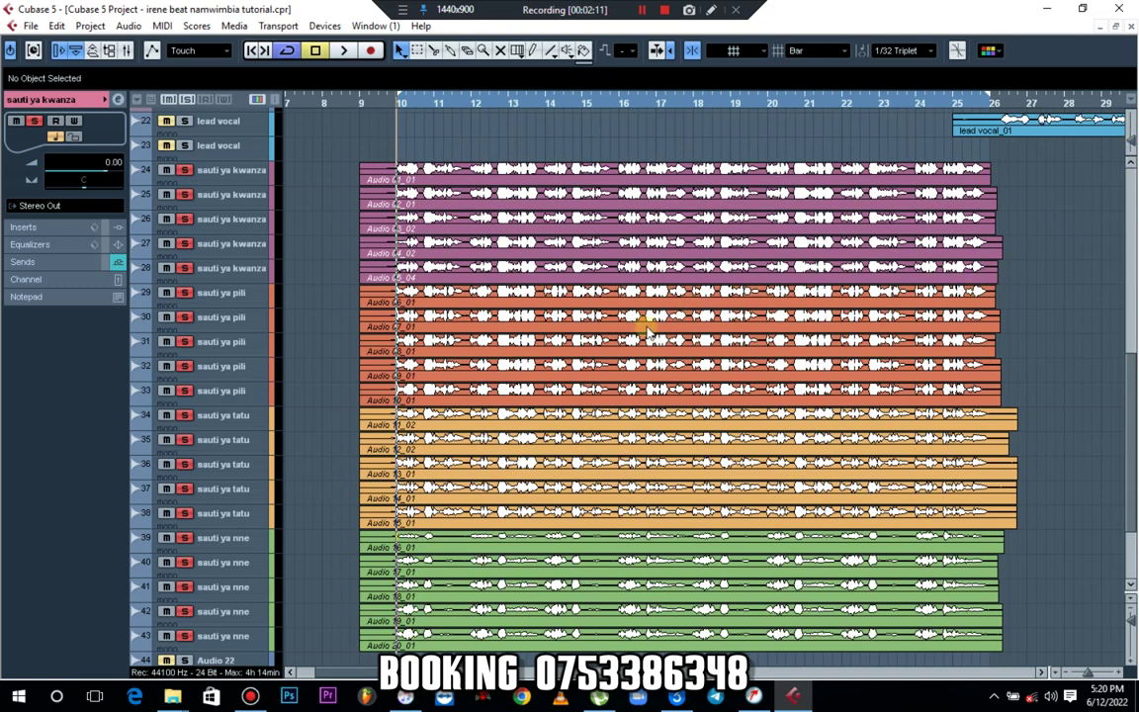
- Turn off solo on the sauti ya pili, tatu and nne groups, keeping only sauti ya kwanza soloed
scroll(647, 334, up, 5)
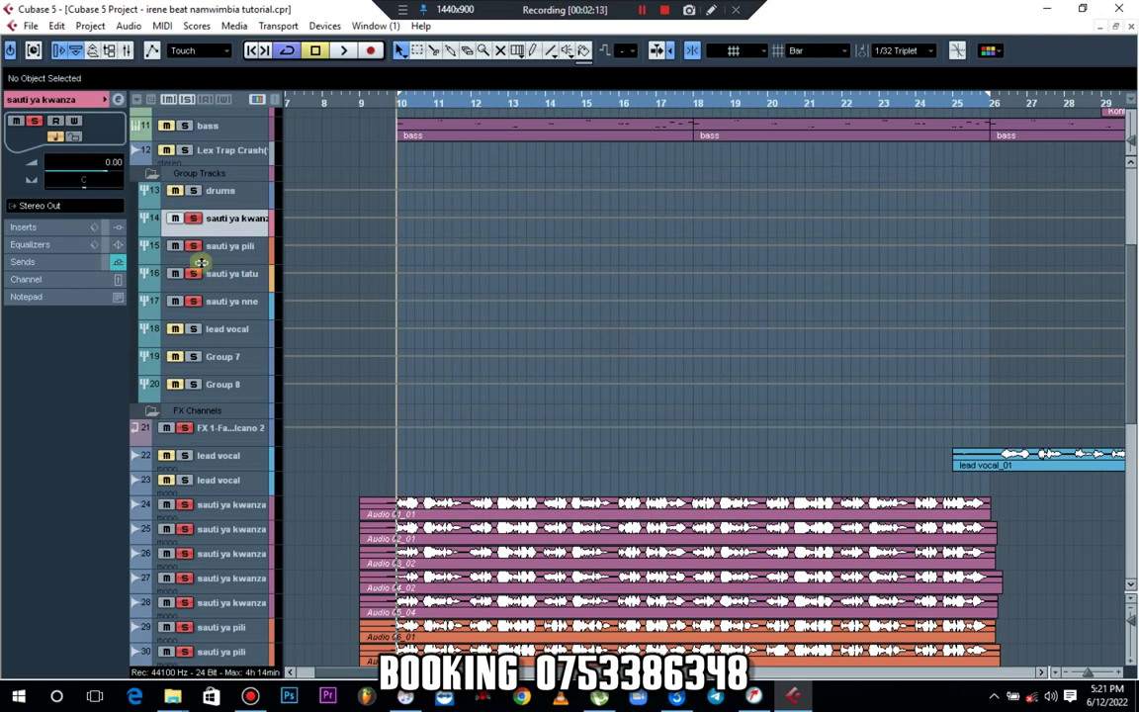
click(192, 246)
click(193, 274)
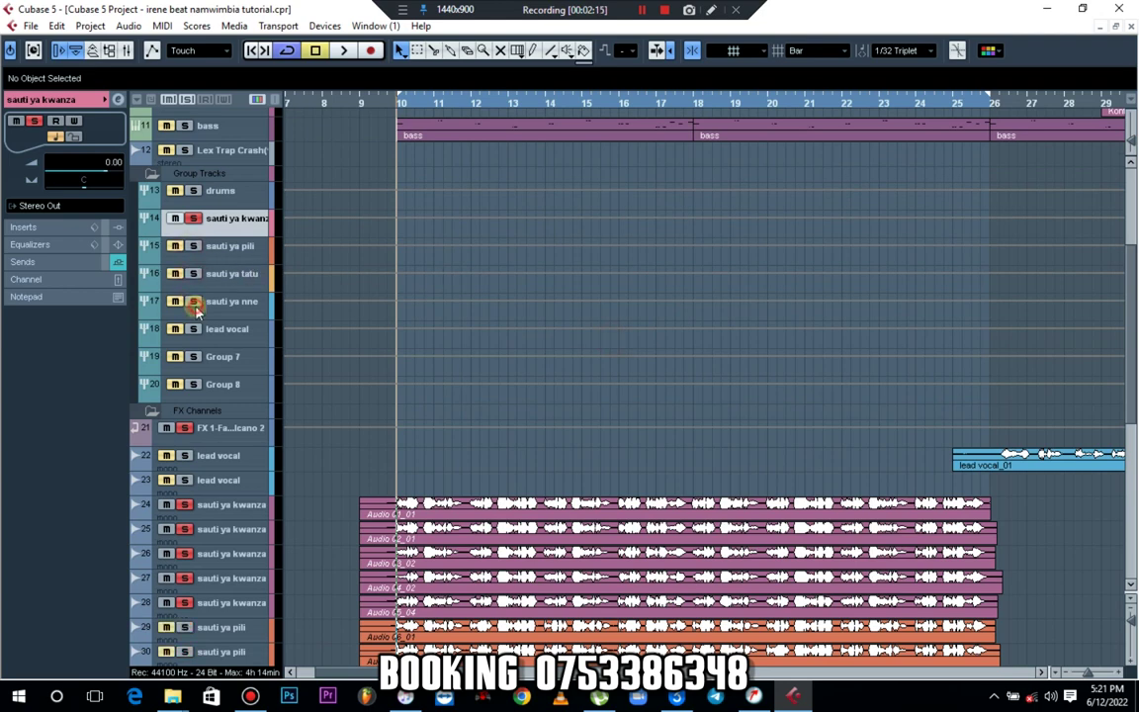
- Open the channel settings of the sauti ya kwanza group and activate its four-band equalizer
click(118, 100)
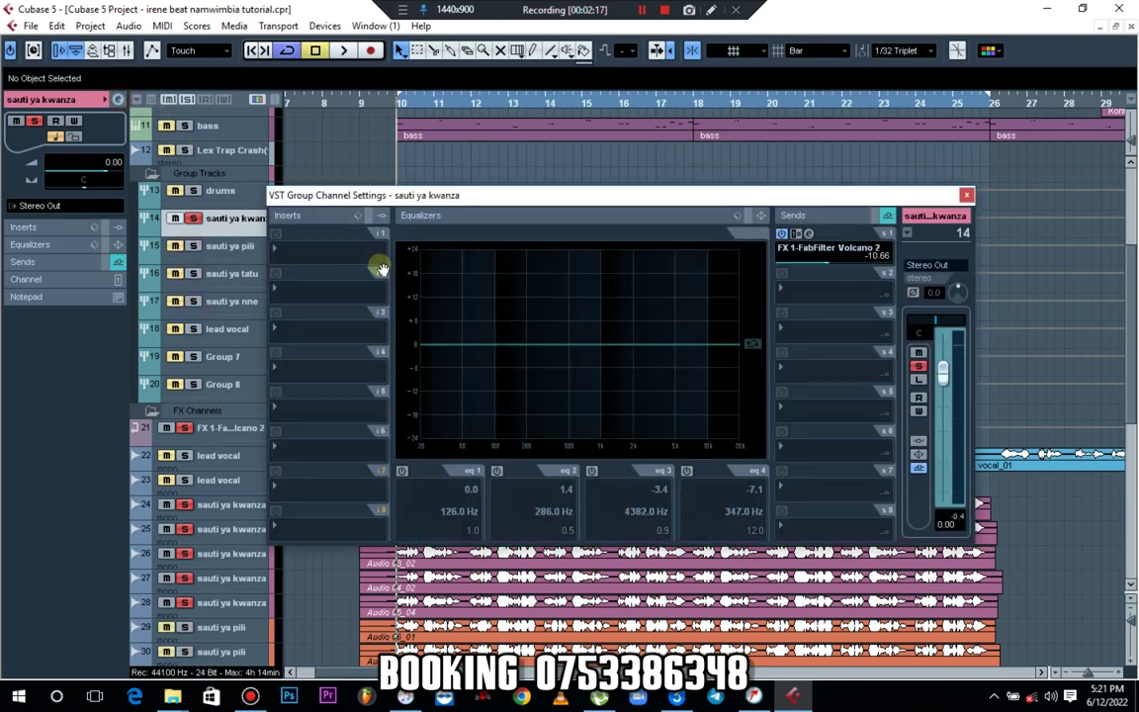
click(736, 218)
click(763, 254)
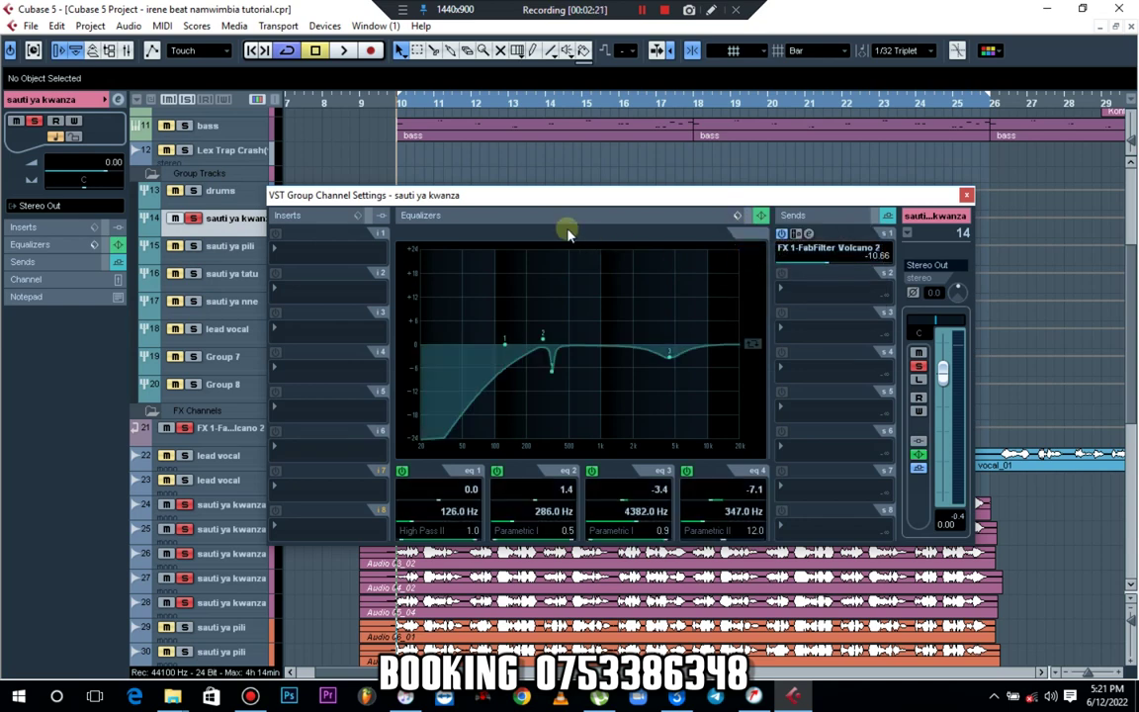
drag(545, 201, 635, 199)
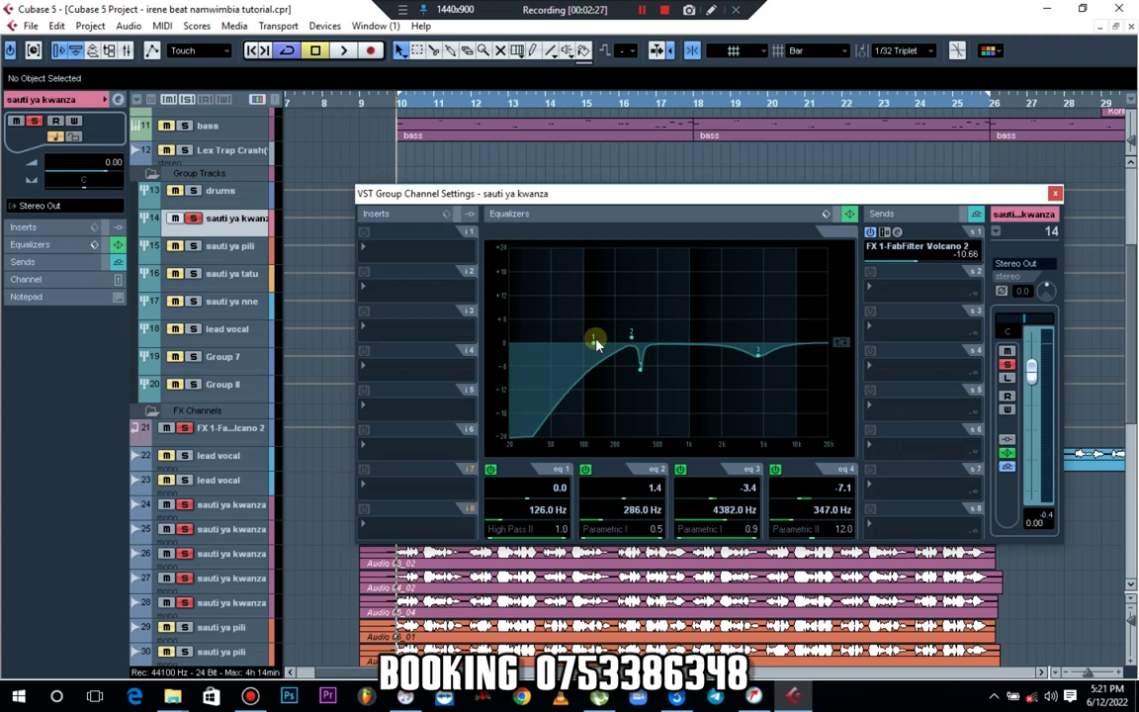
- Load LiquidCompressor in the first insert slot of the sauti ya kwanza group and set its threshold to -20.6 during playback
click(396, 251)
mouse_move(473, 189)
mouse_move(445, 85)
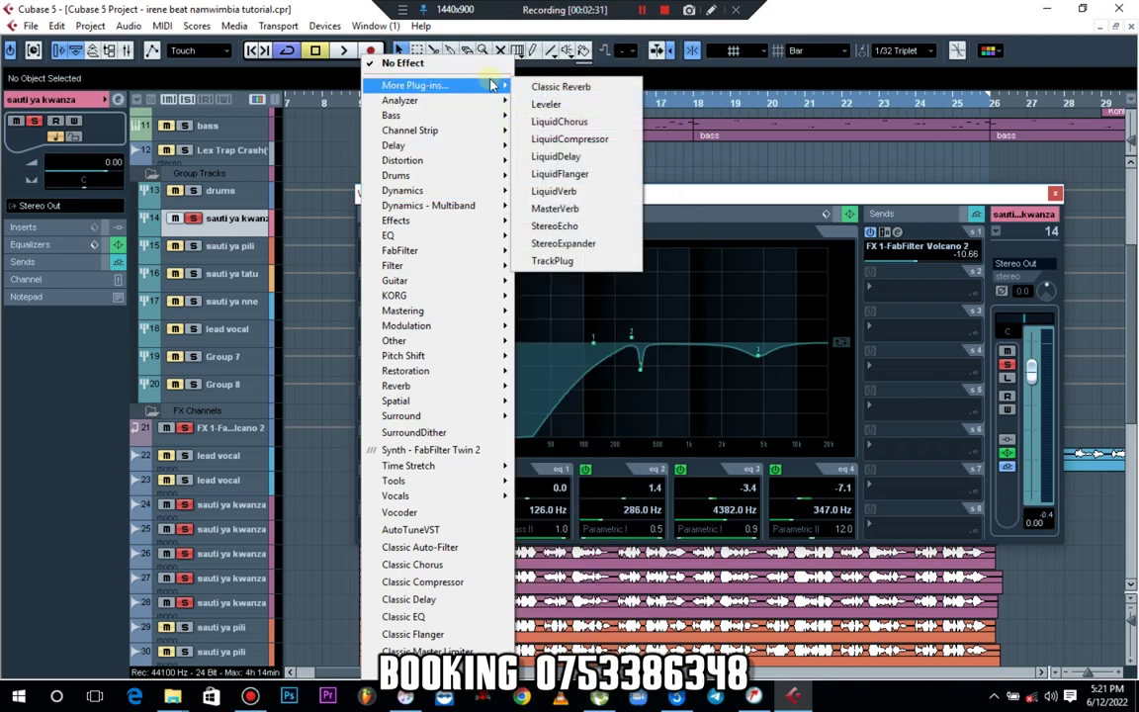
click(568, 141)
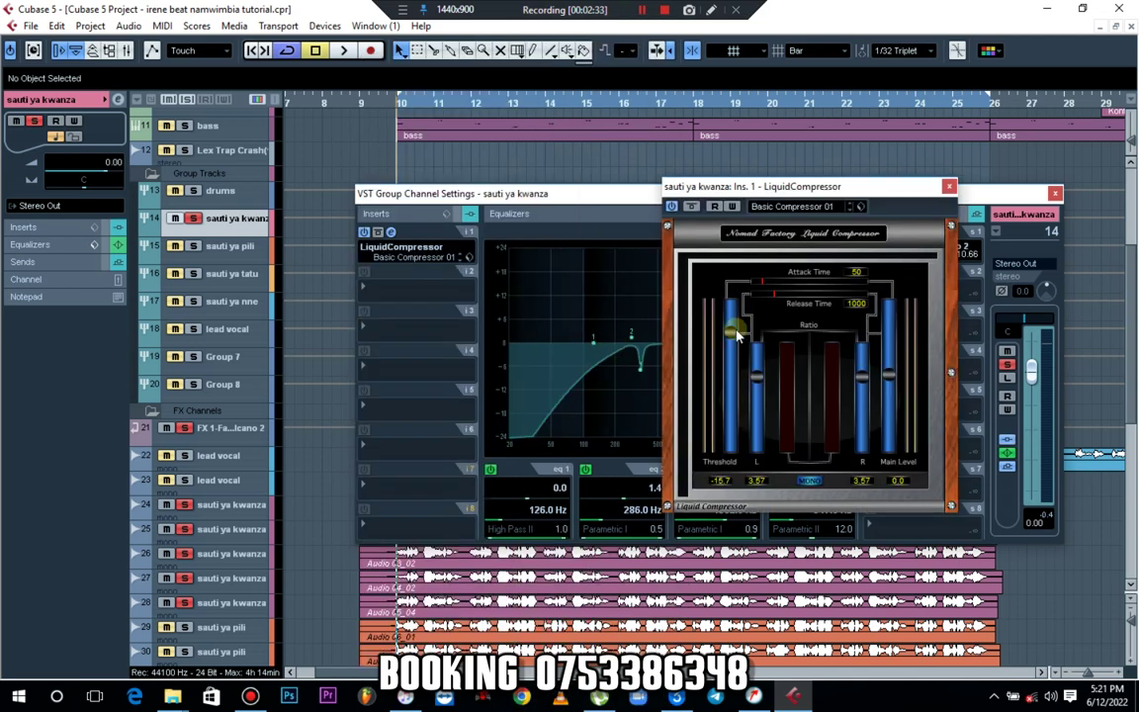
key(space)
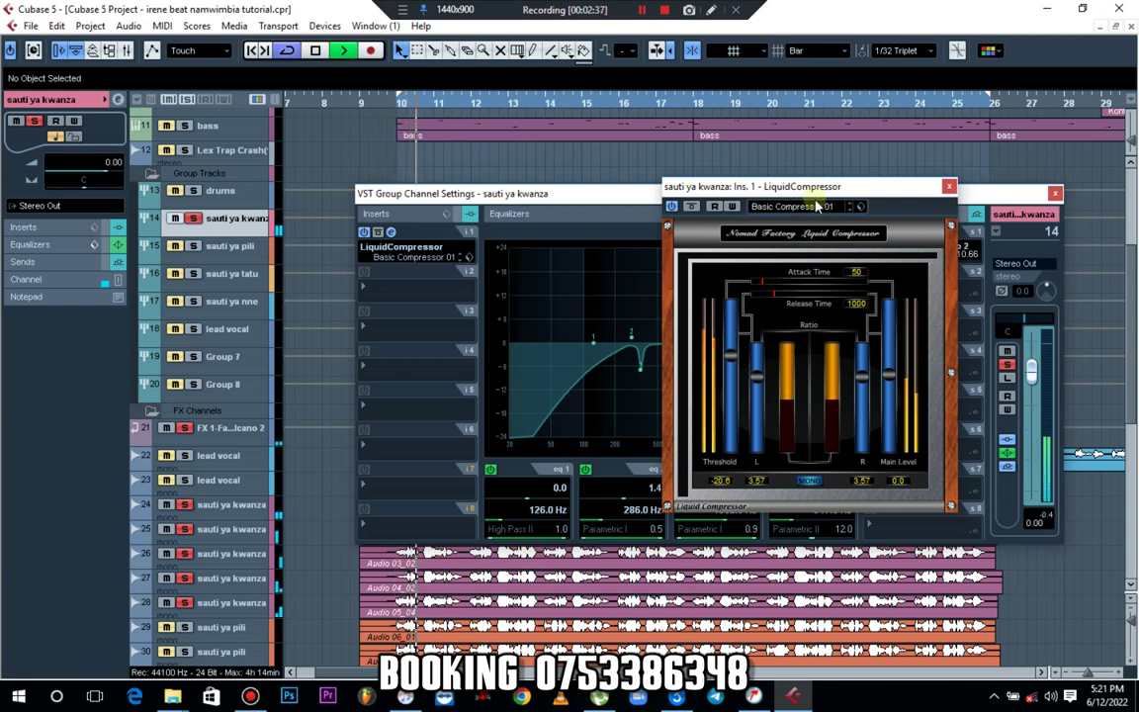
- Stop playback and switch LiquidCompressor on the sauti ya kwanza group off and back on for comparison
drag(814, 186, 698, 188)
key(space)
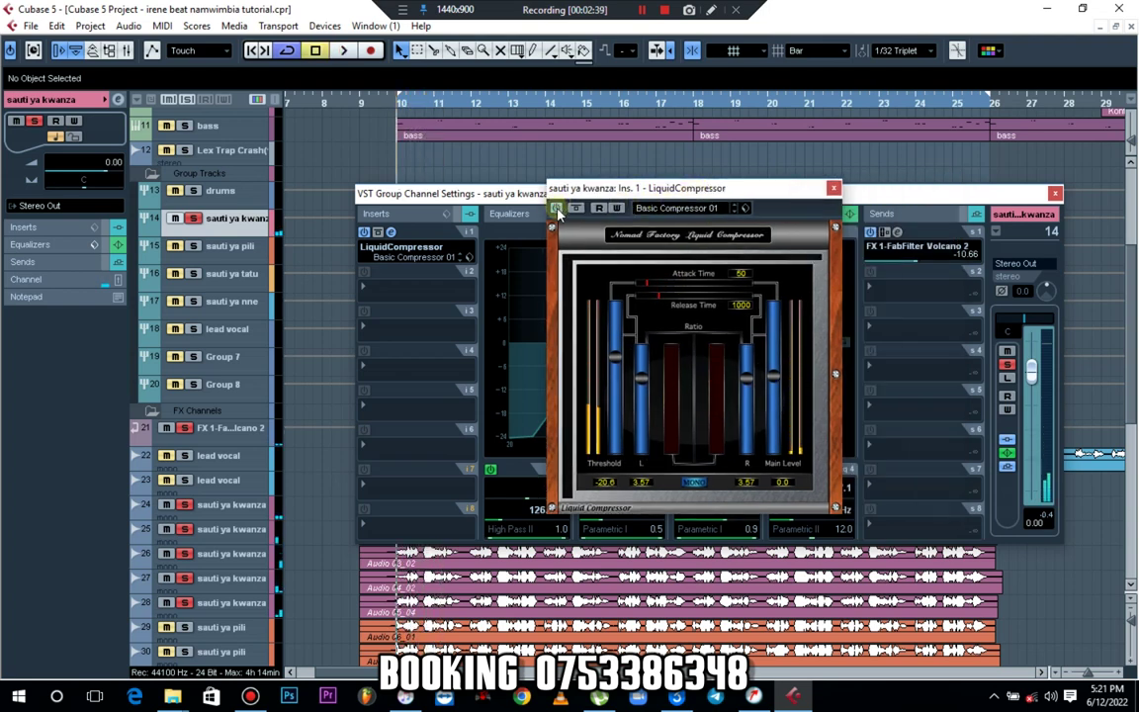
click(557, 209)
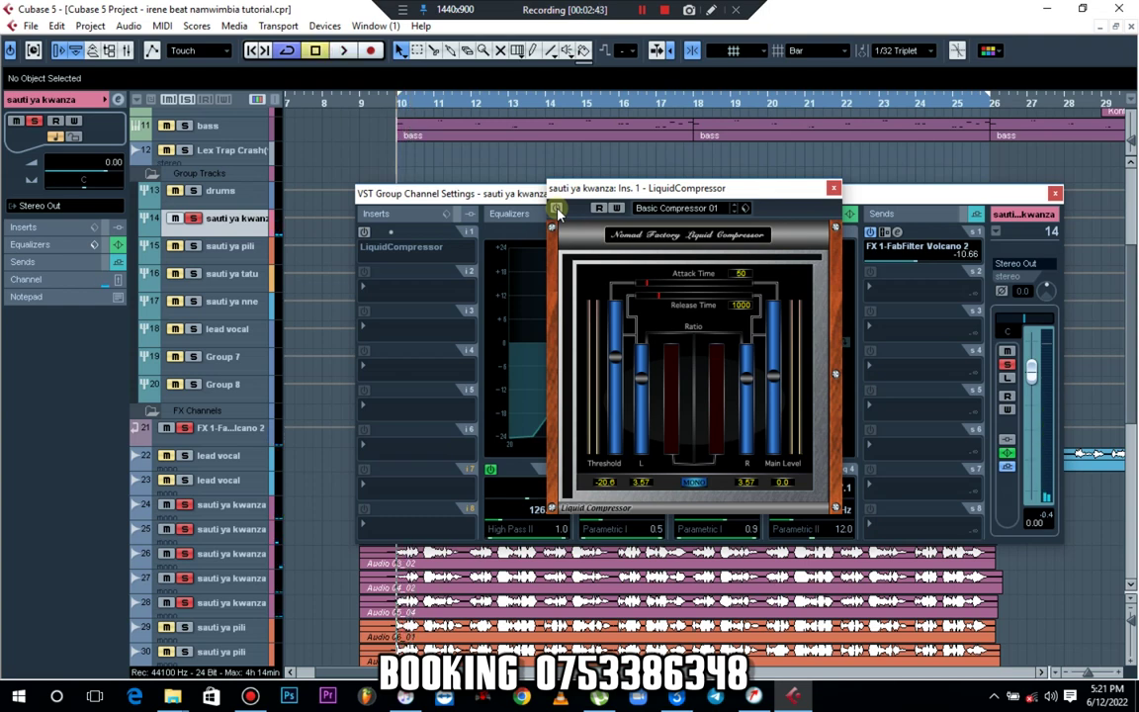
click(556, 208)
- Set LiquidCompressor's main level to 2.0 during playback and close the plug-in window
key(space)
drag(776, 384, 776, 369)
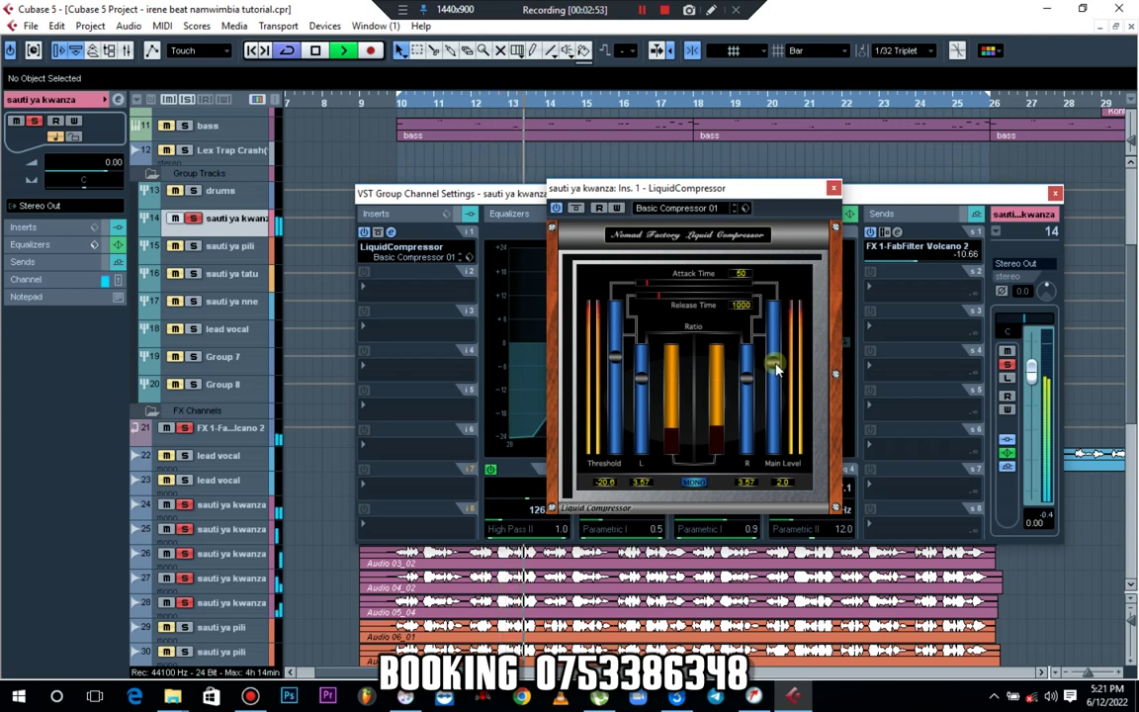
key(space)
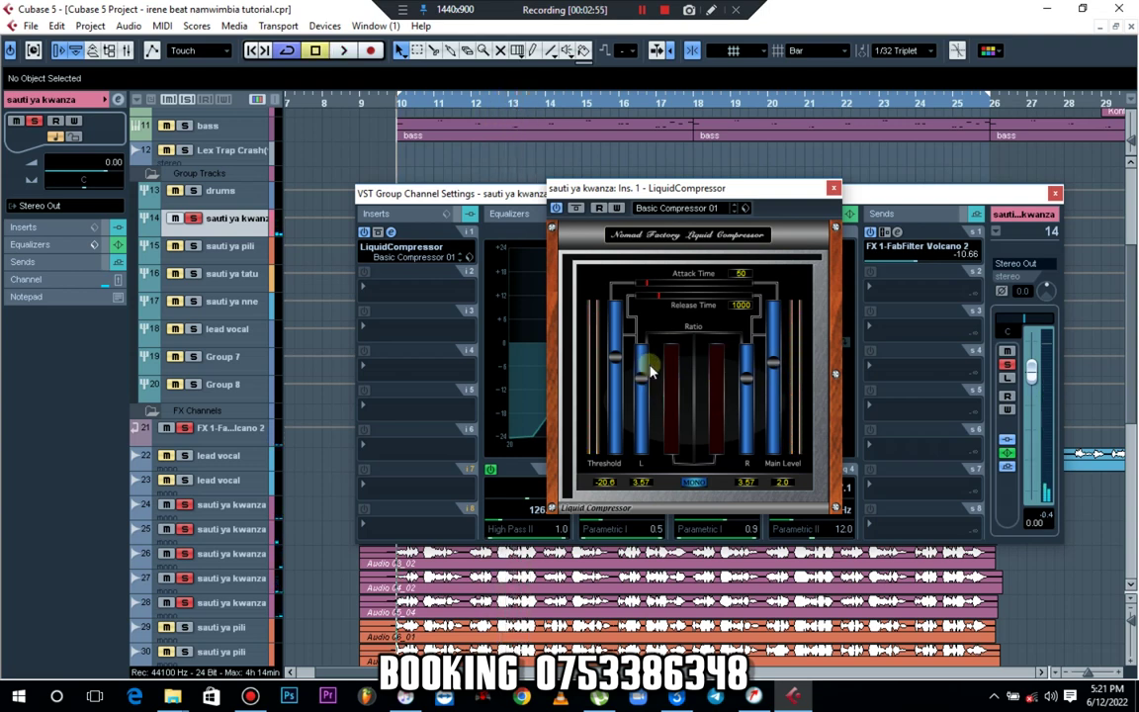
click(832, 188)
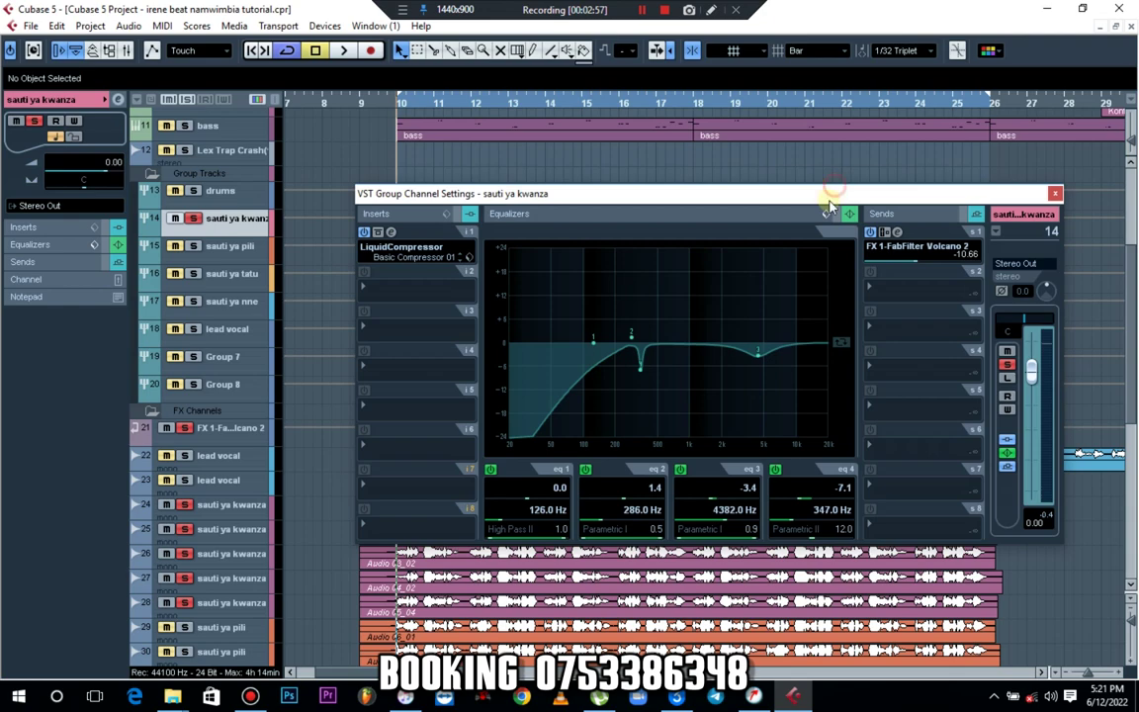
- Load MultibandCompressor in the second insert slot of the sauti ya kwanza group and slightly raise the gain of its two highest bands
click(415, 288)
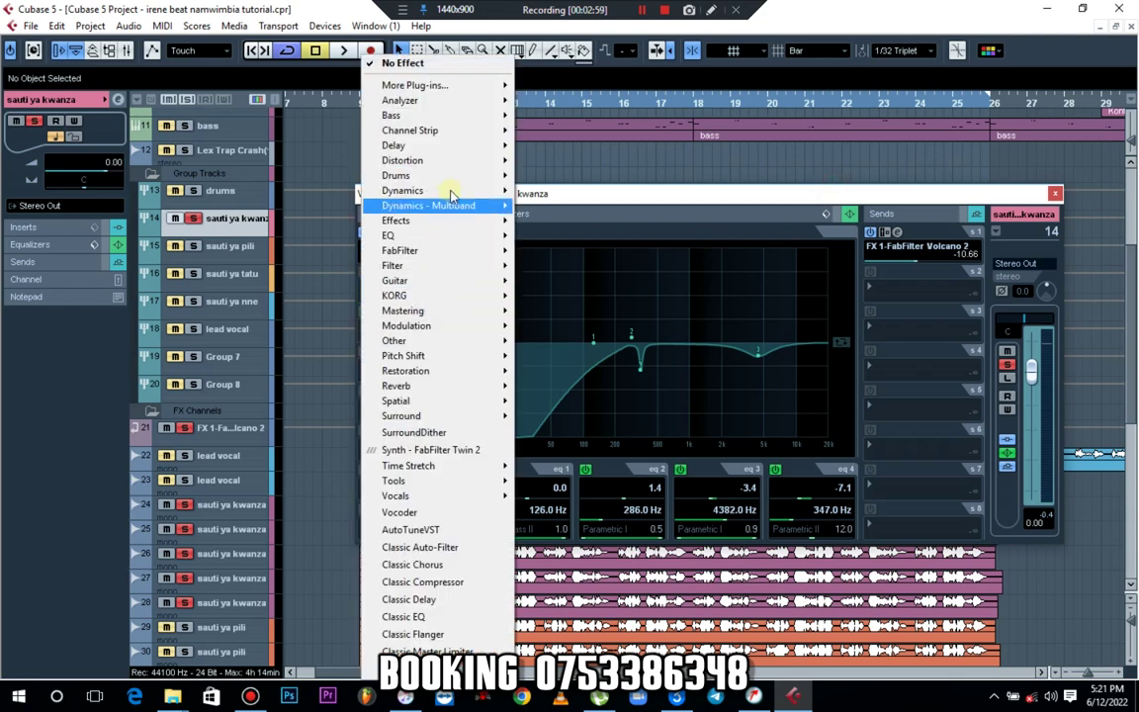
mouse_move(452, 195)
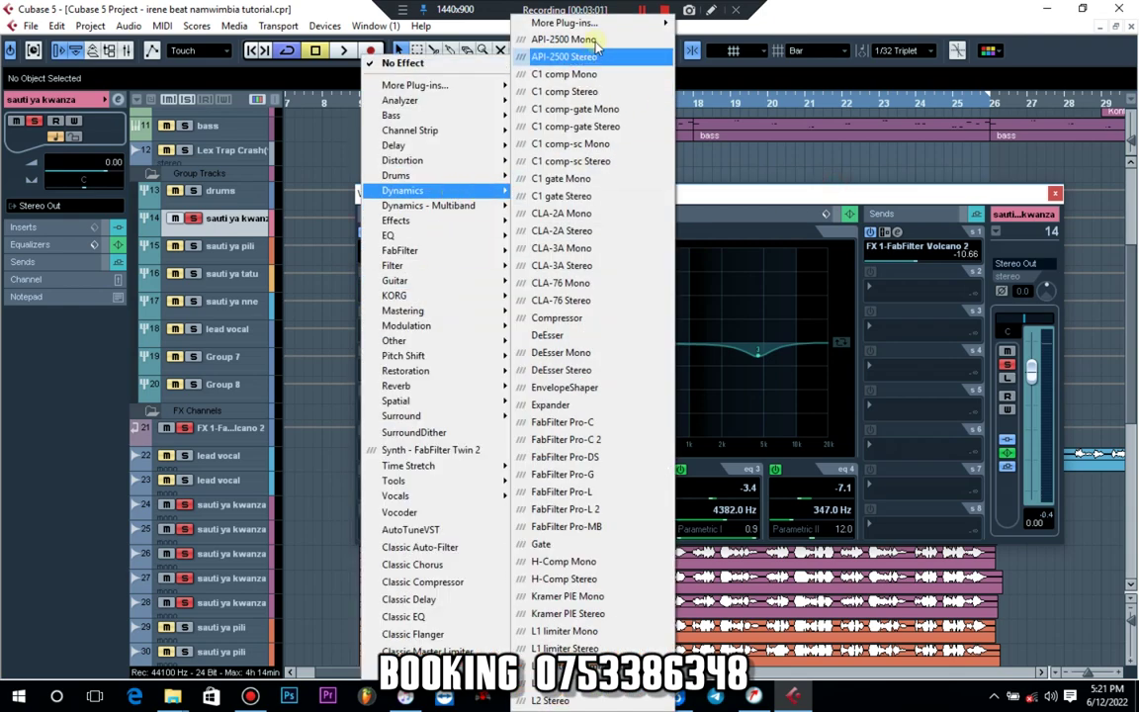
mouse_move(618, 33)
click(761, 112)
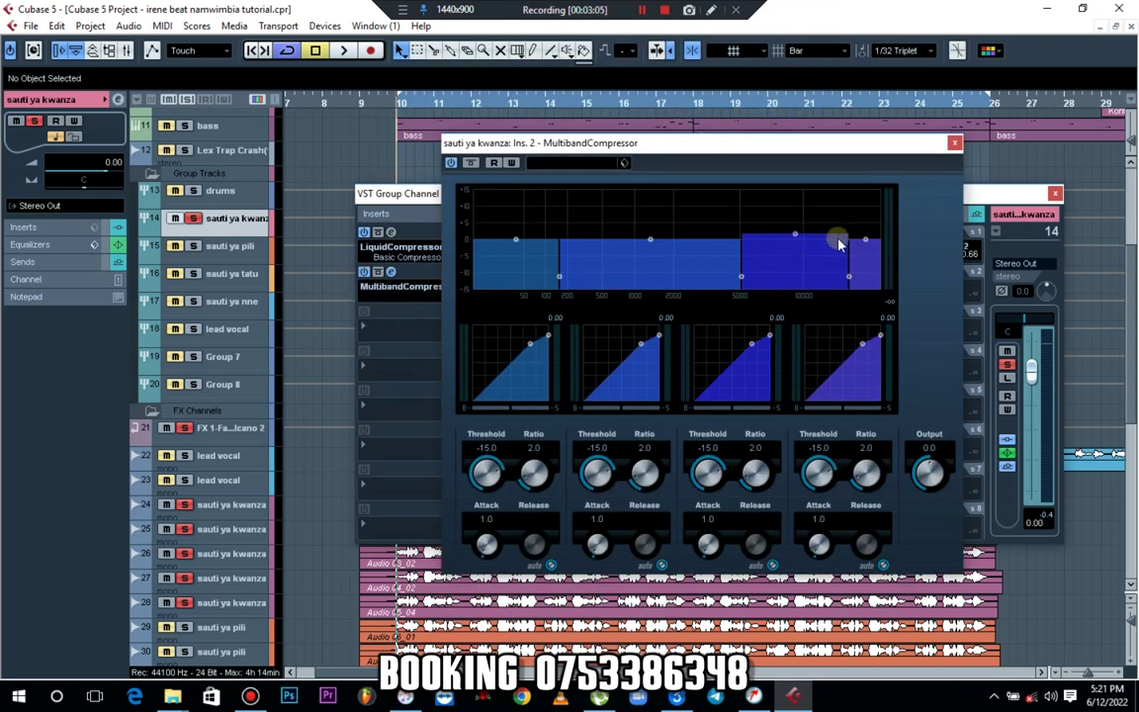
key(space)
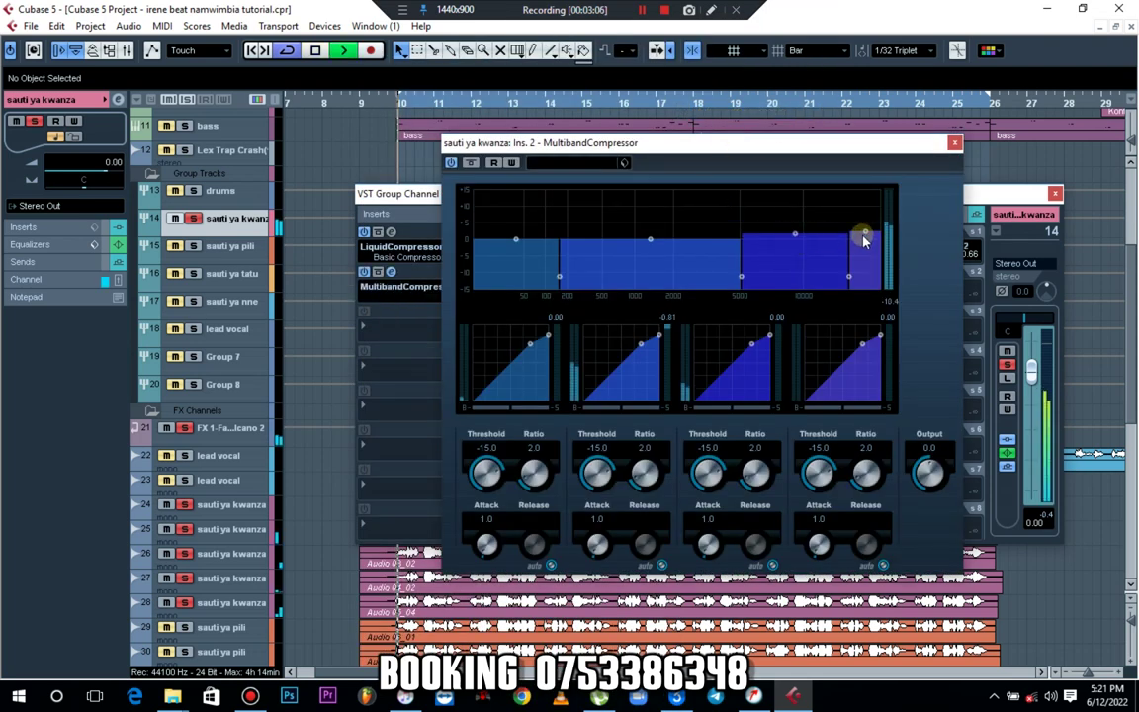
click(954, 146)
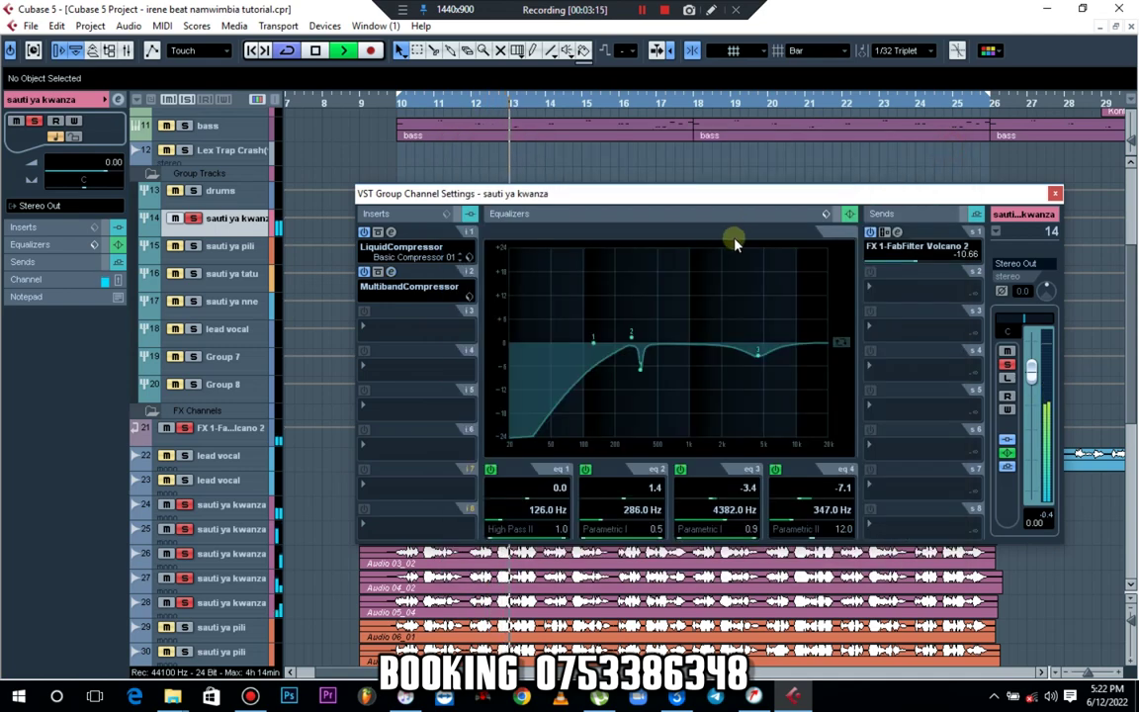
key(space)
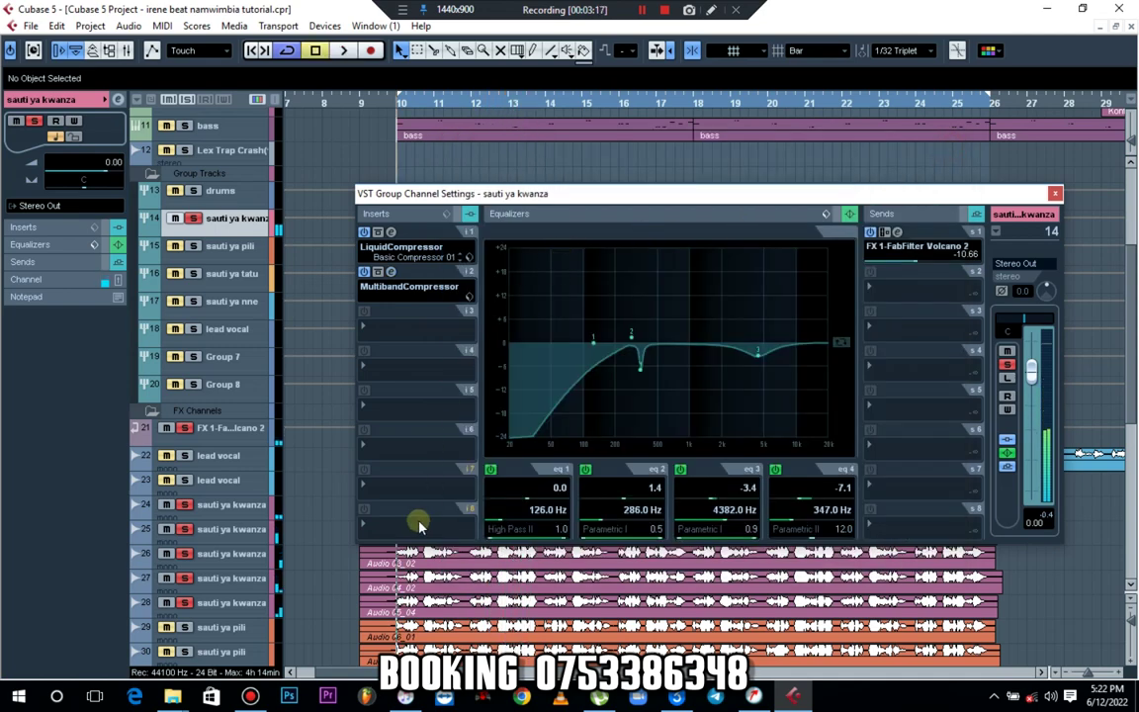
- Load FabFilter Pro-L 2 in the eighth insert slot of the group, audition it with its default settings and close it
click(409, 529)
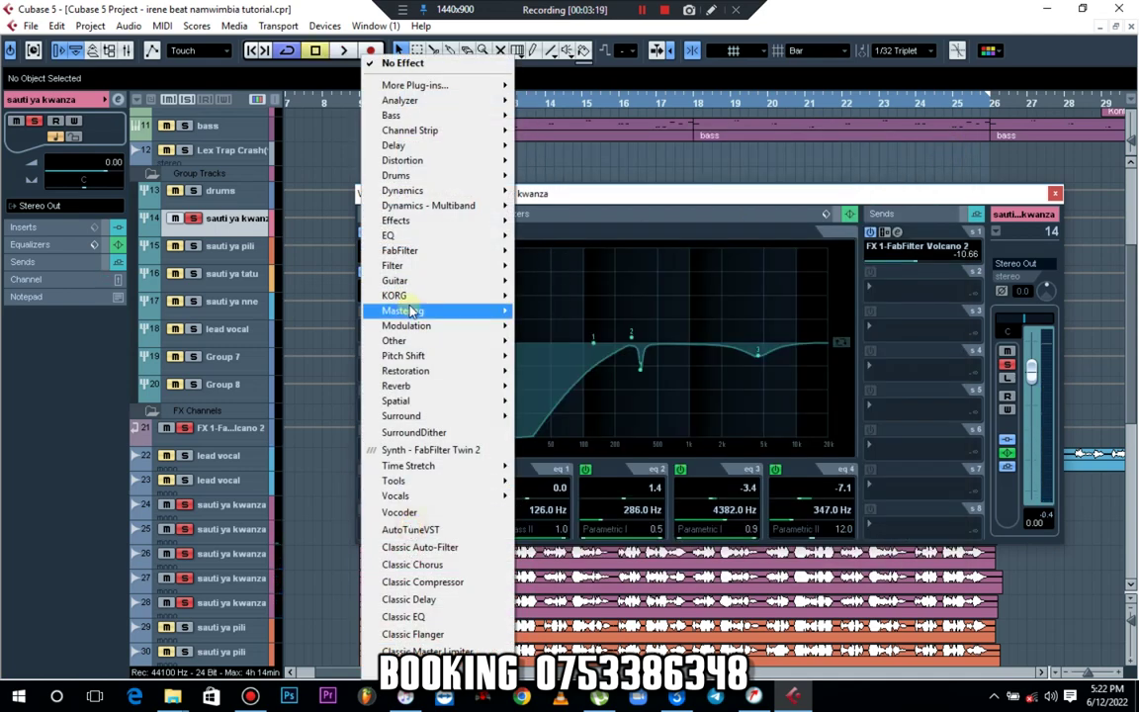
mouse_move(477, 189)
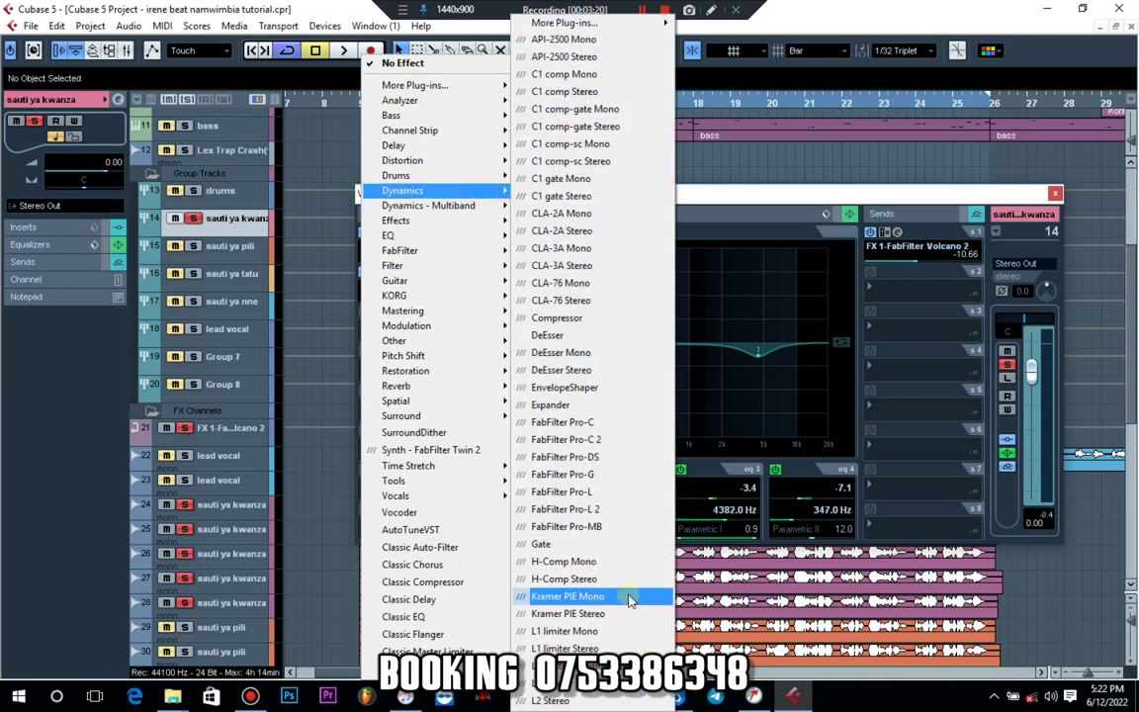
click(605, 511)
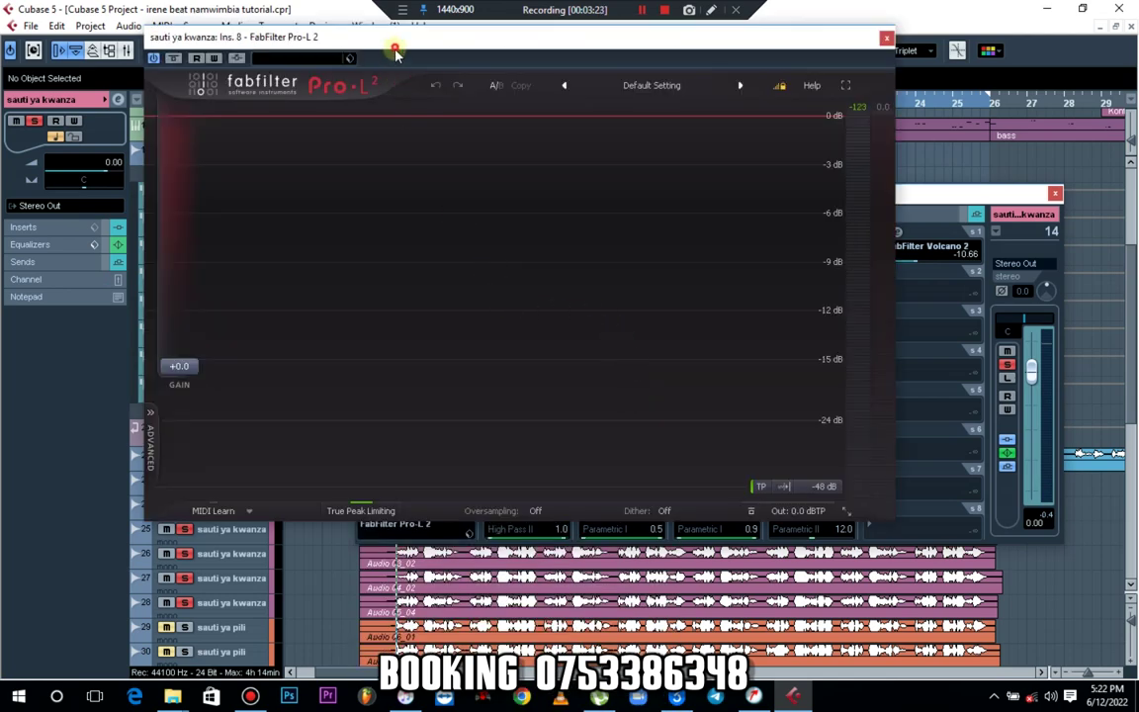
drag(395, 47, 408, 97)
key(space)
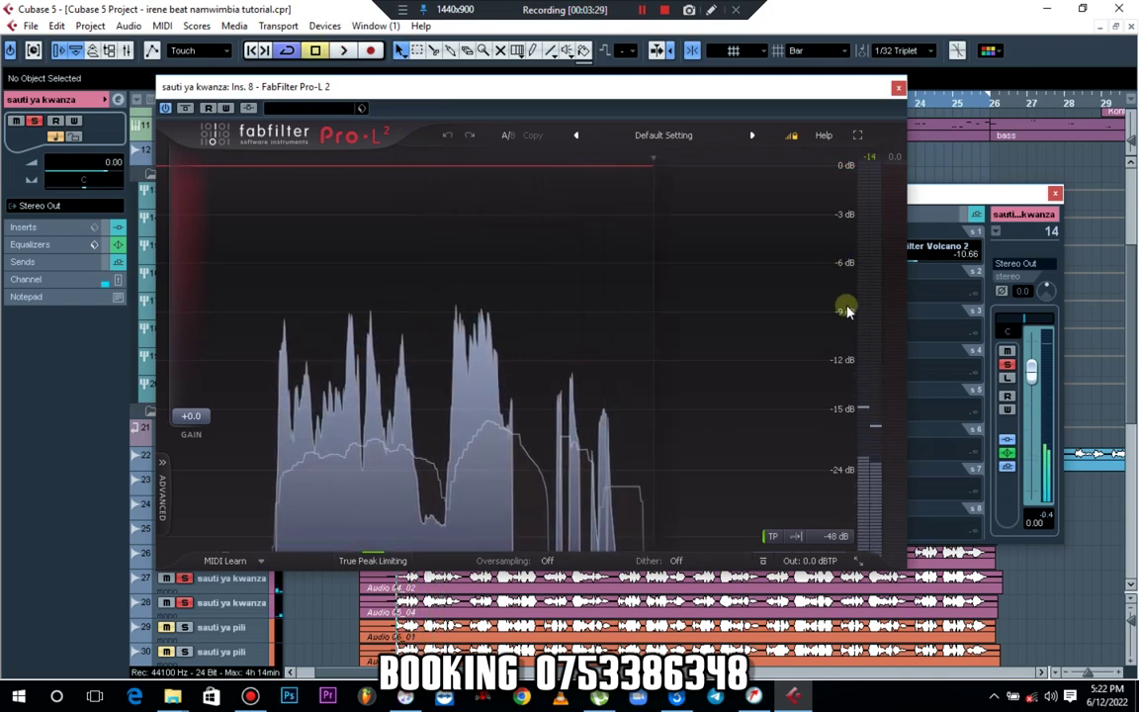
key(space)
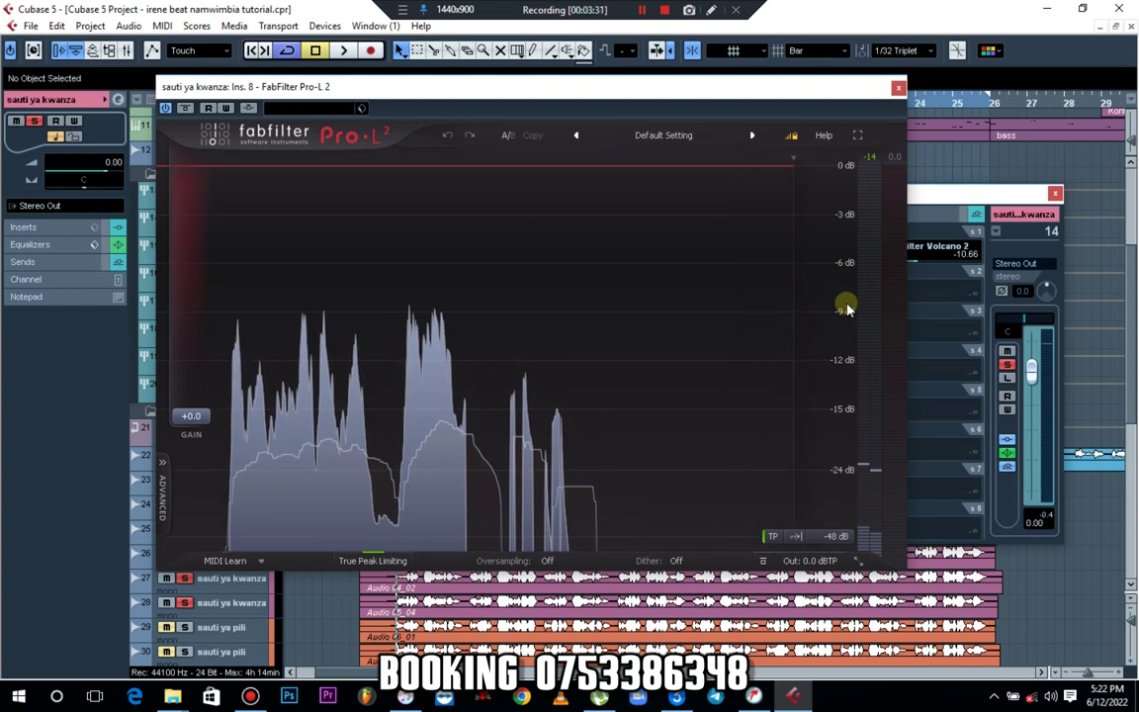
click(897, 89)
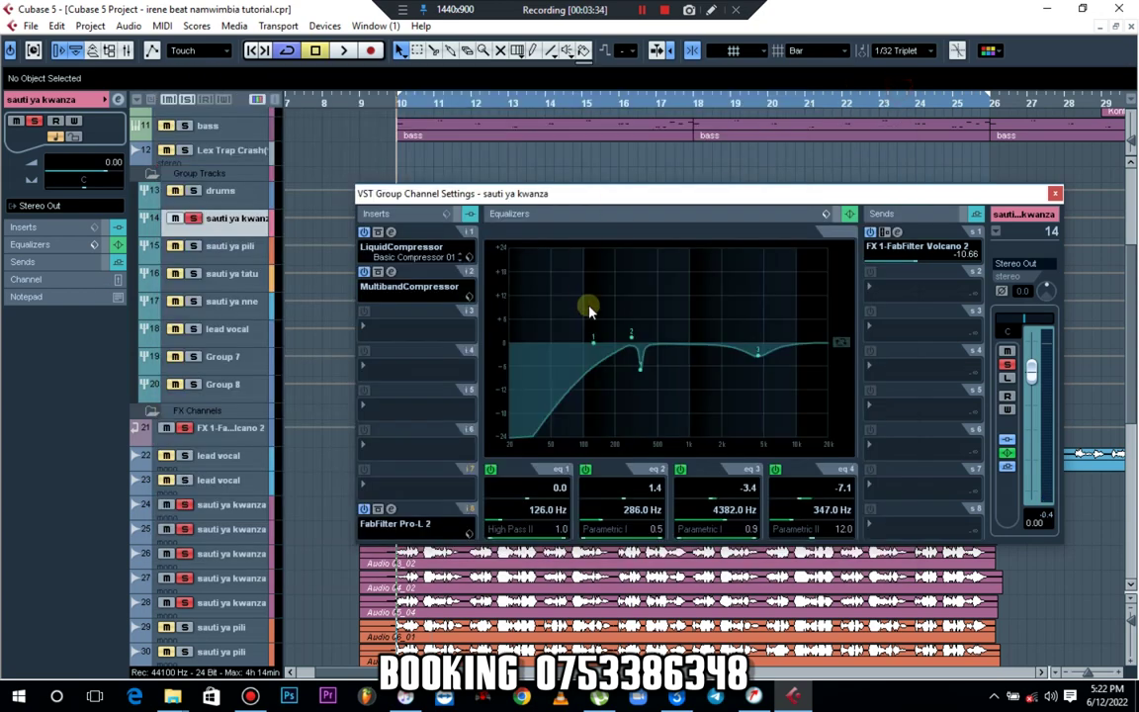
- Load the NS1 Stereo noise suppressor in the third insert slot, close its window and play back the vocals
click(388, 333)
mouse_move(453, 371)
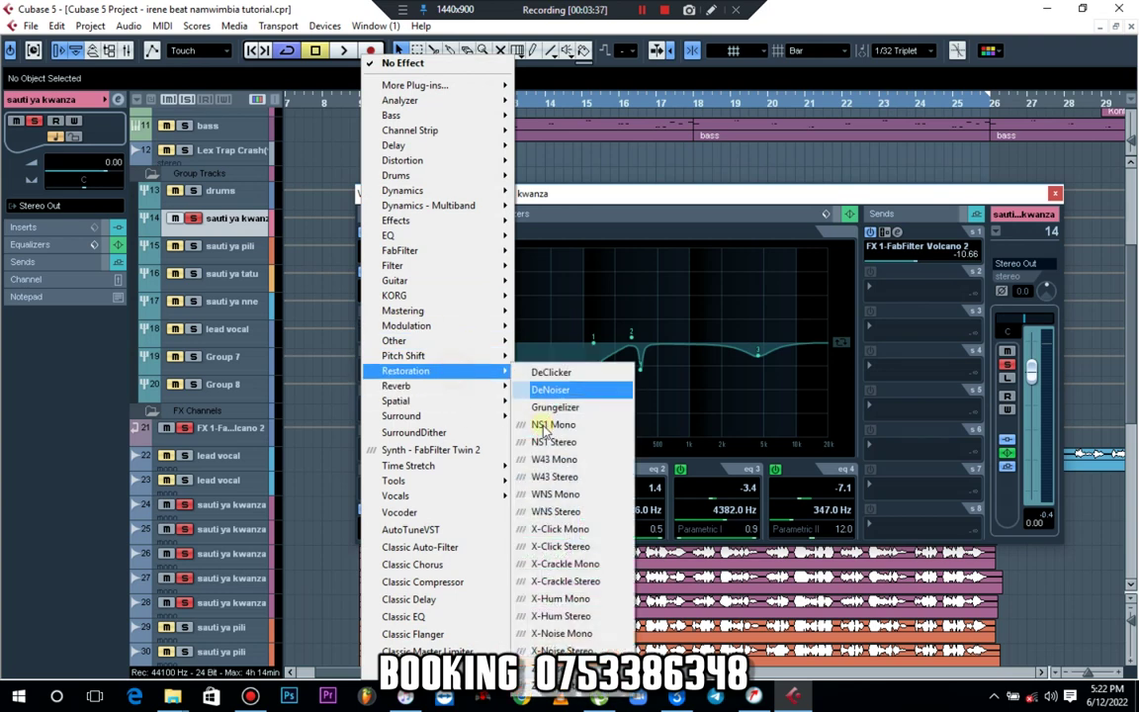
click(552, 442)
drag(581, 445, 580, 400)
click(634, 106)
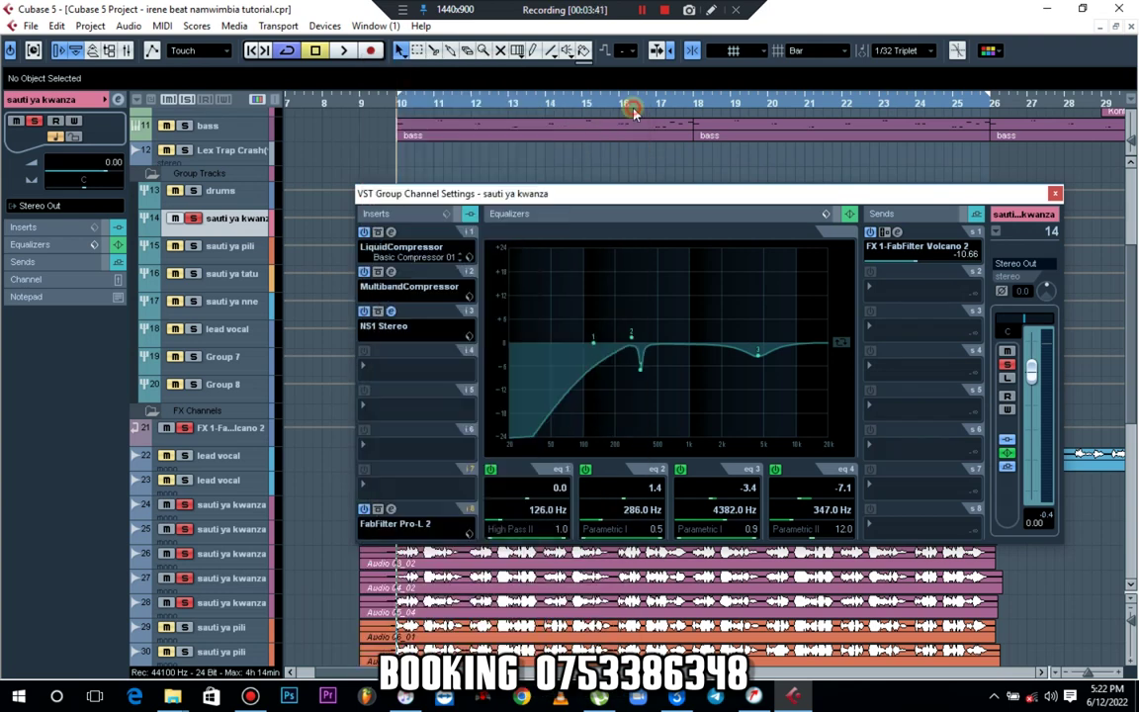
key(space)
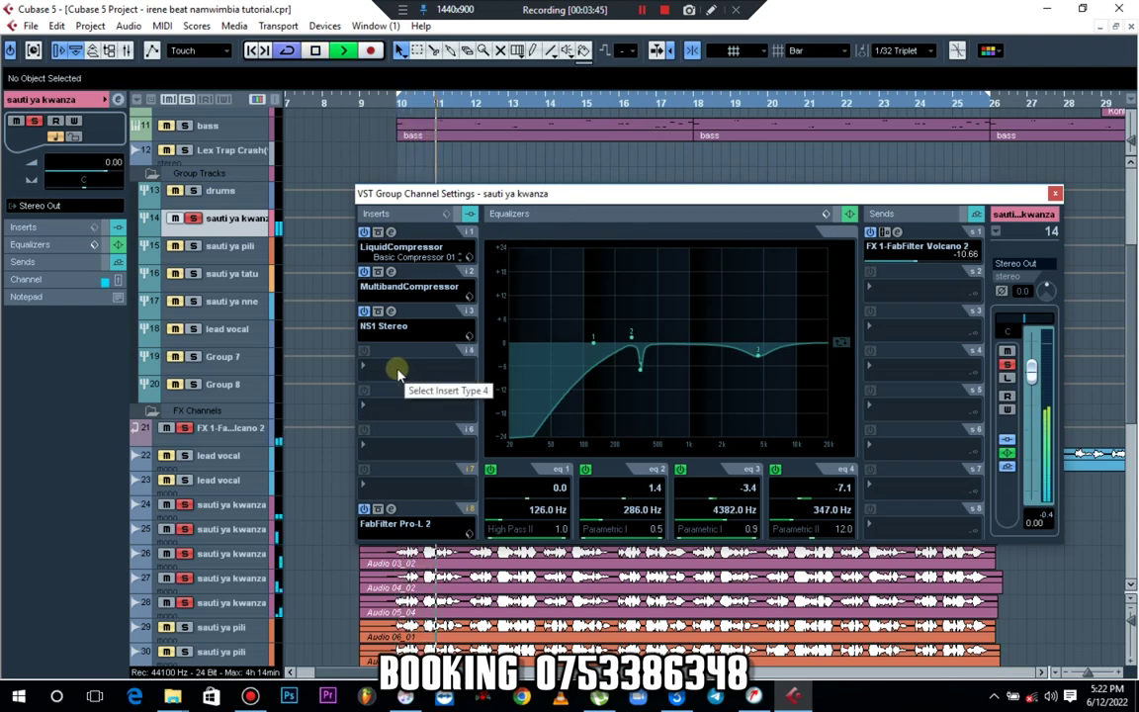
- Load FabFilter Pro-R in the fourth insert slot and choose its ambience preset Vocal Backings Bright
click(397, 371)
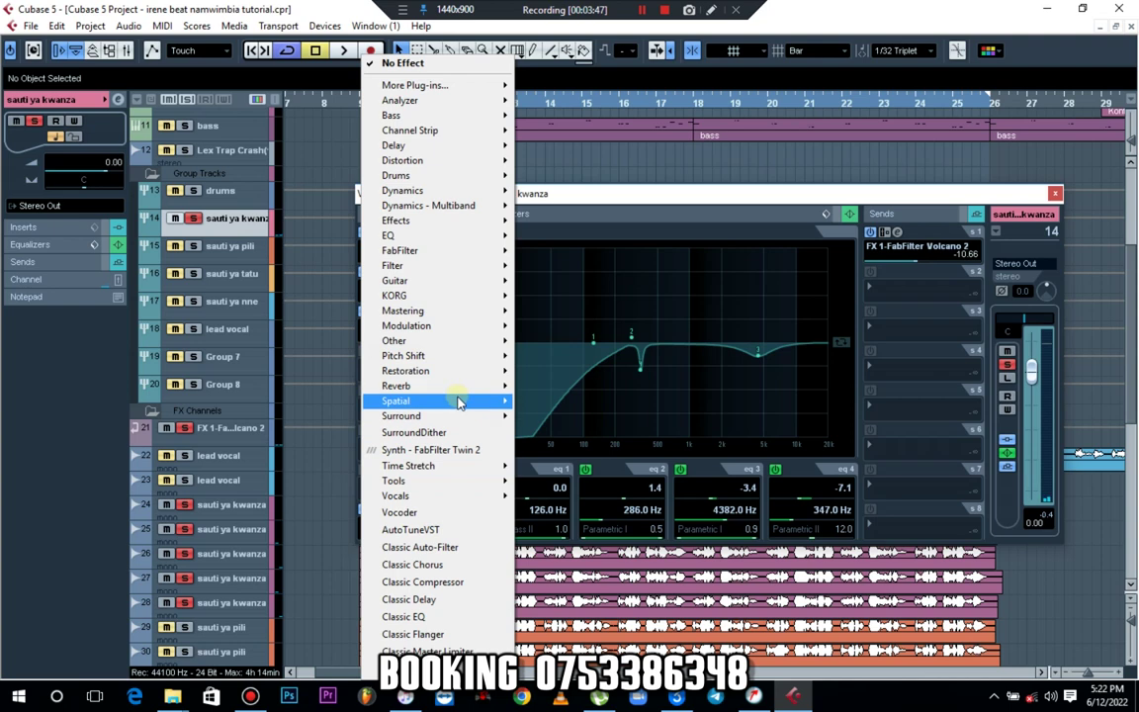
mouse_move(512, 385)
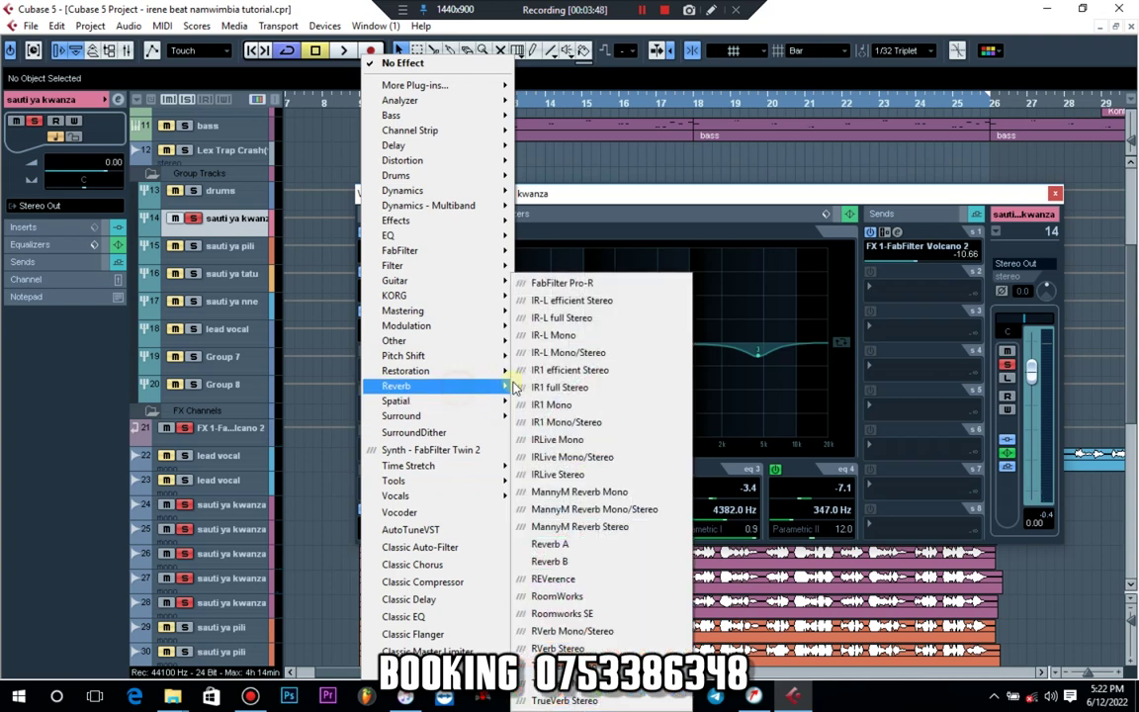
click(581, 288)
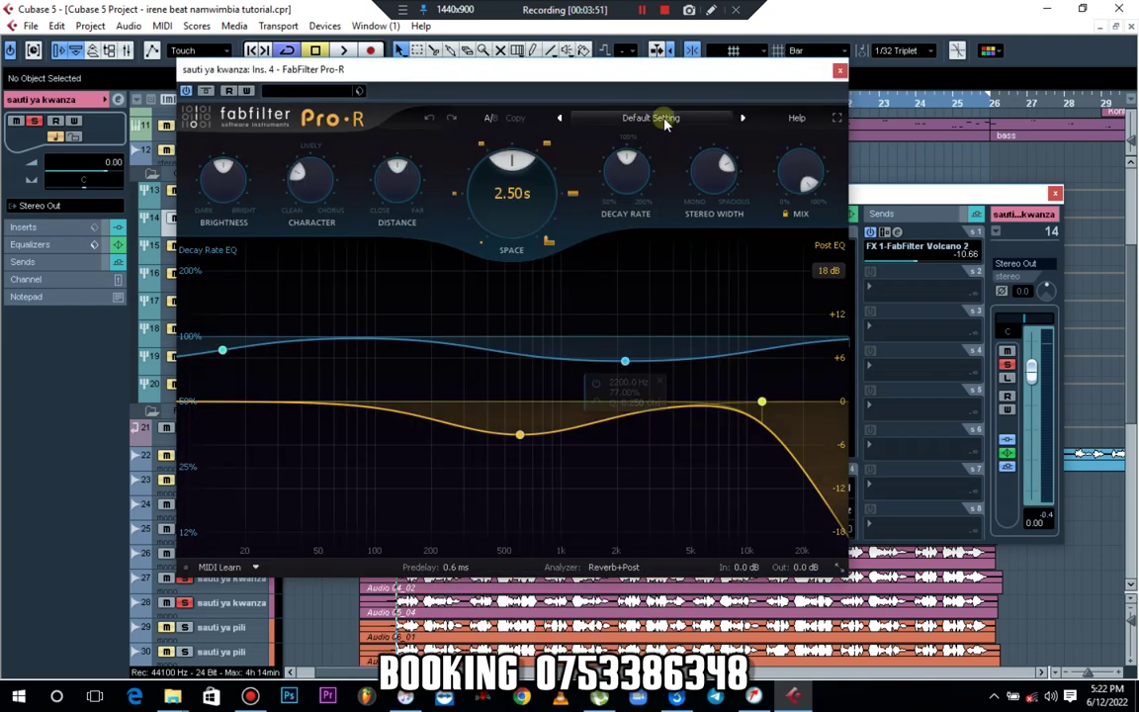
click(667, 122)
click(659, 94)
drag(657, 76, 624, 146)
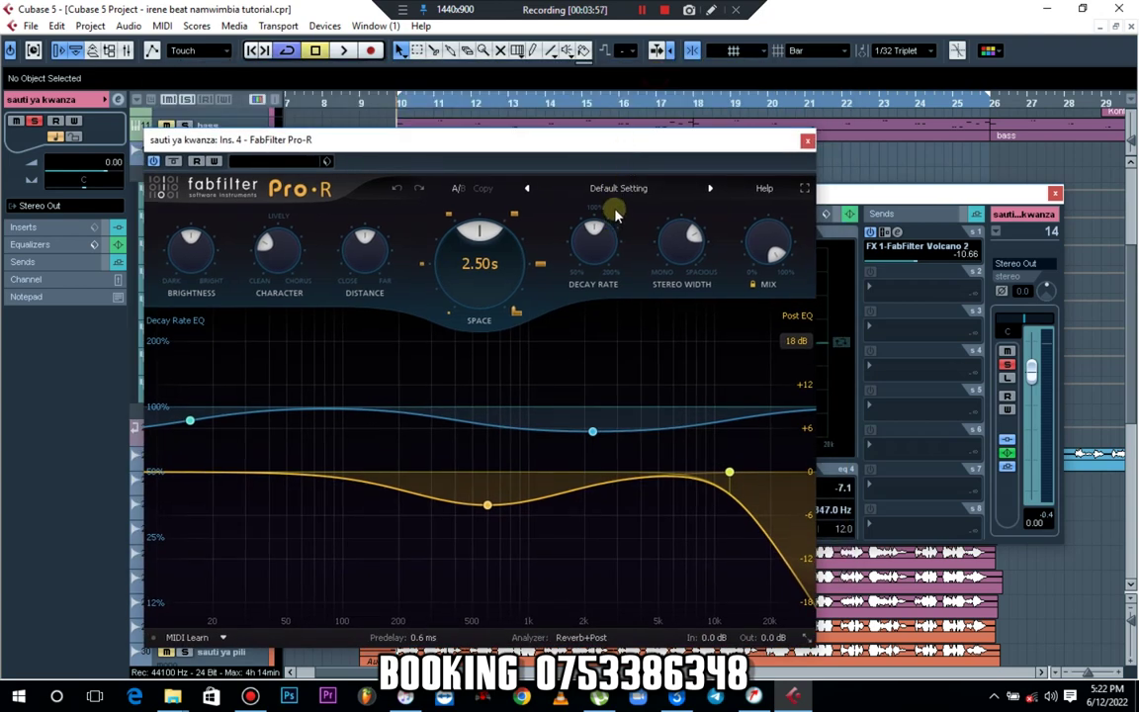
click(633, 191)
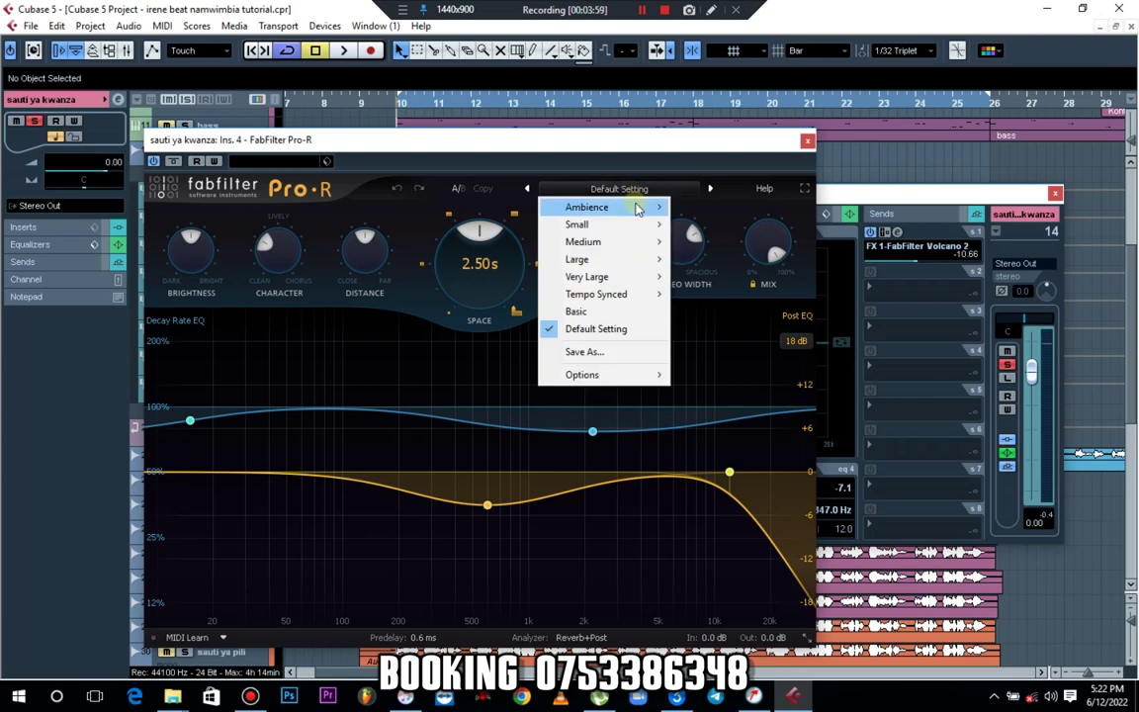
mouse_move(638, 208)
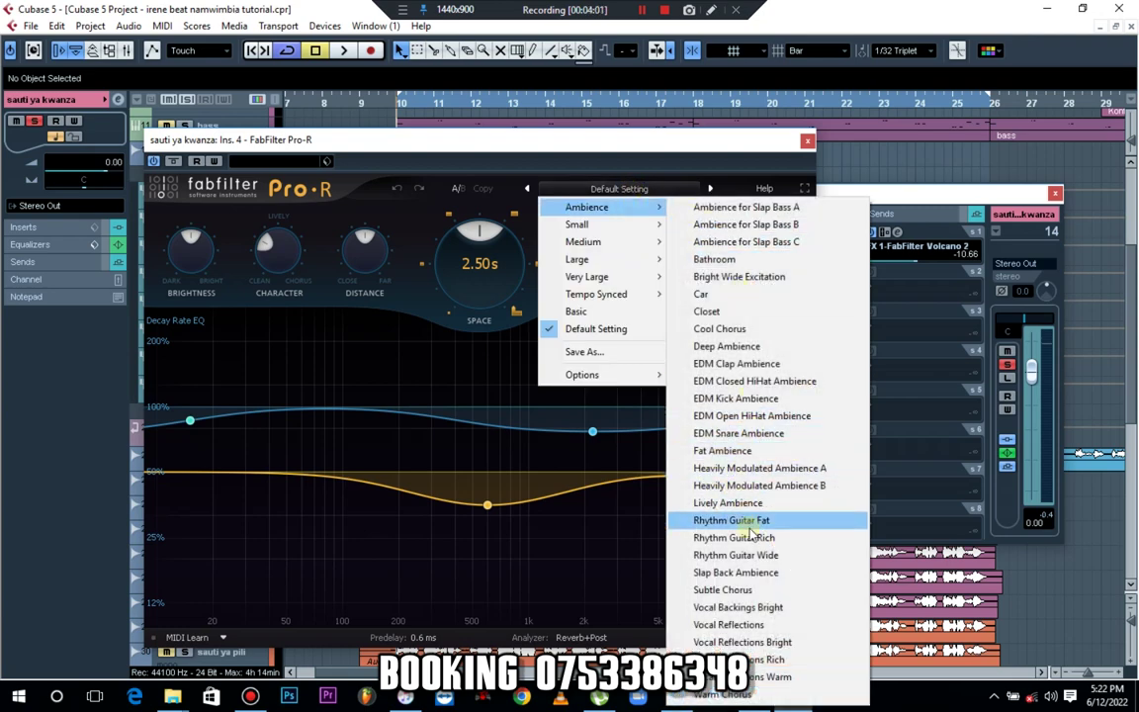
click(797, 613)
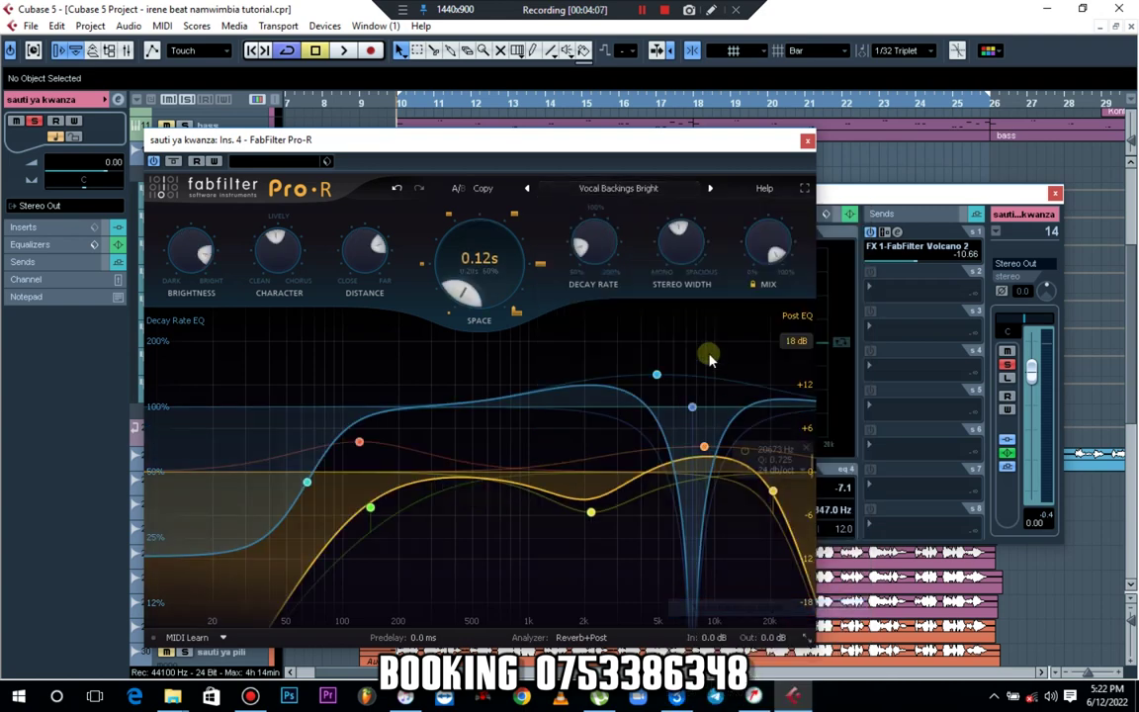
- Audition the Pro-R reverb on the vocals and reduce its mix to 40.96%
key(space)
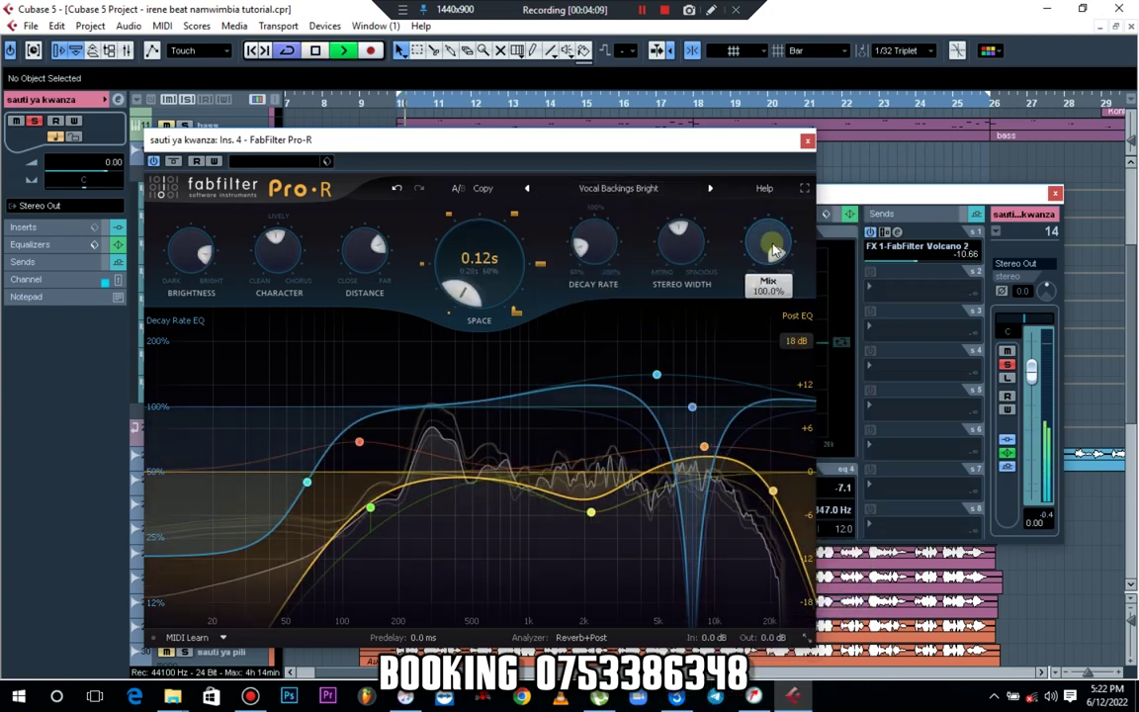
mouse_move(773, 250)
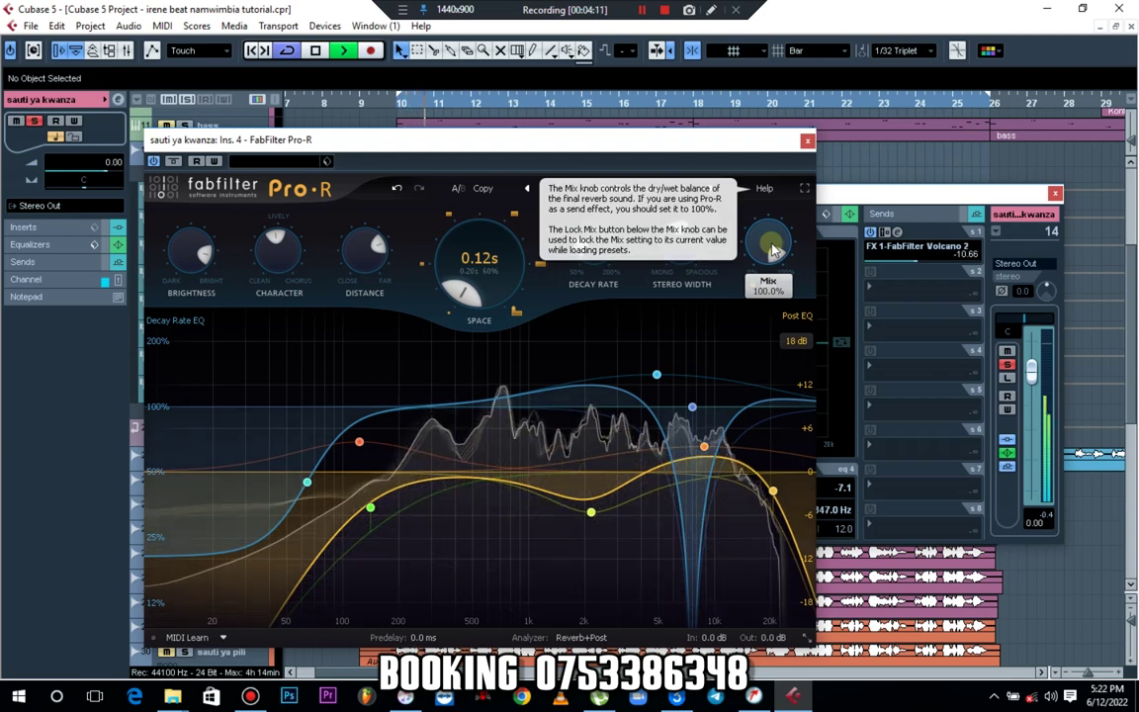
key(space)
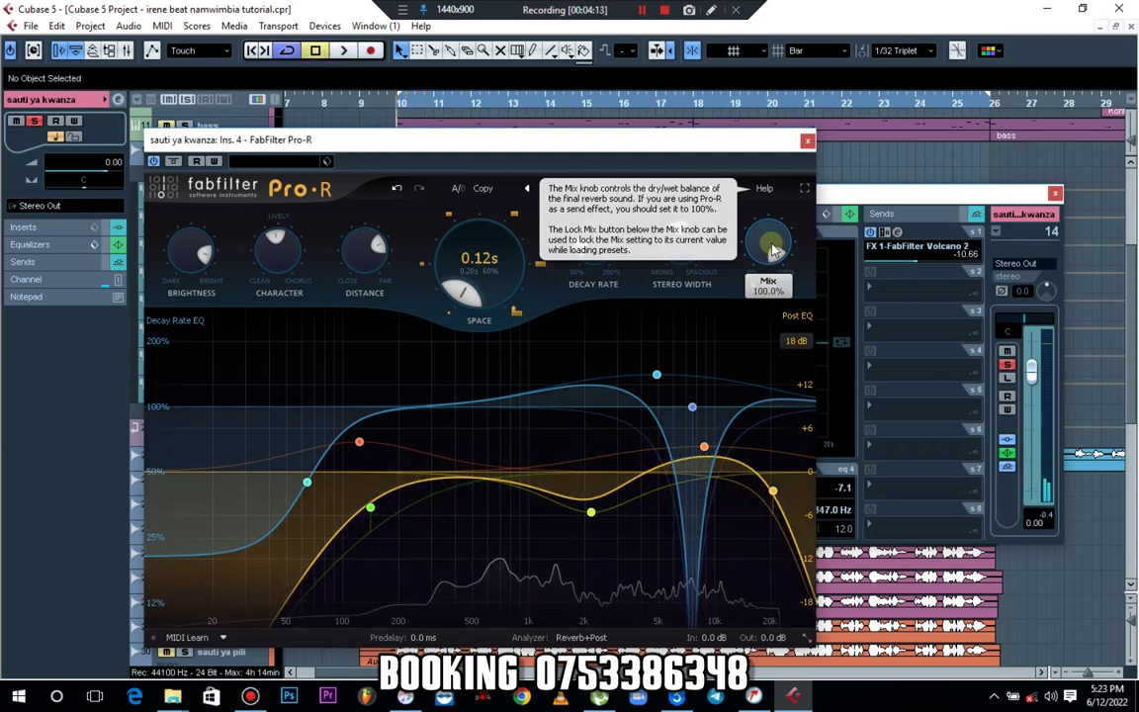
drag(773, 250, 769, 302)
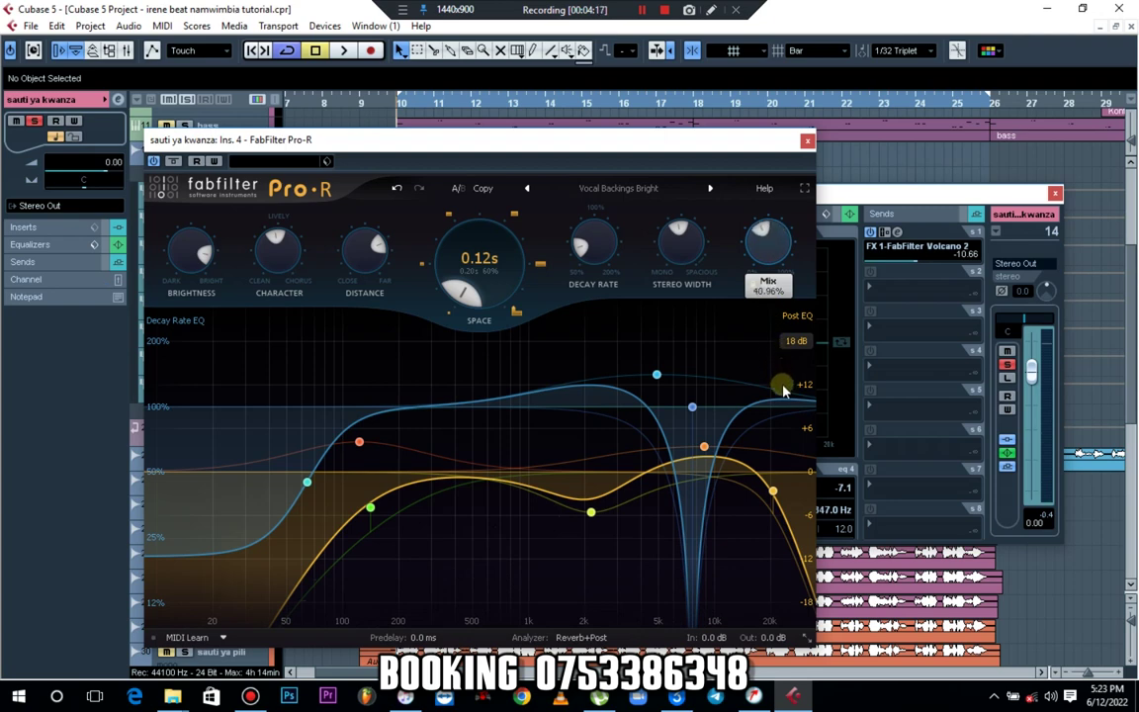
- Play back the vocals and compare the sound with the Pro-R reverb off and on
key(space)
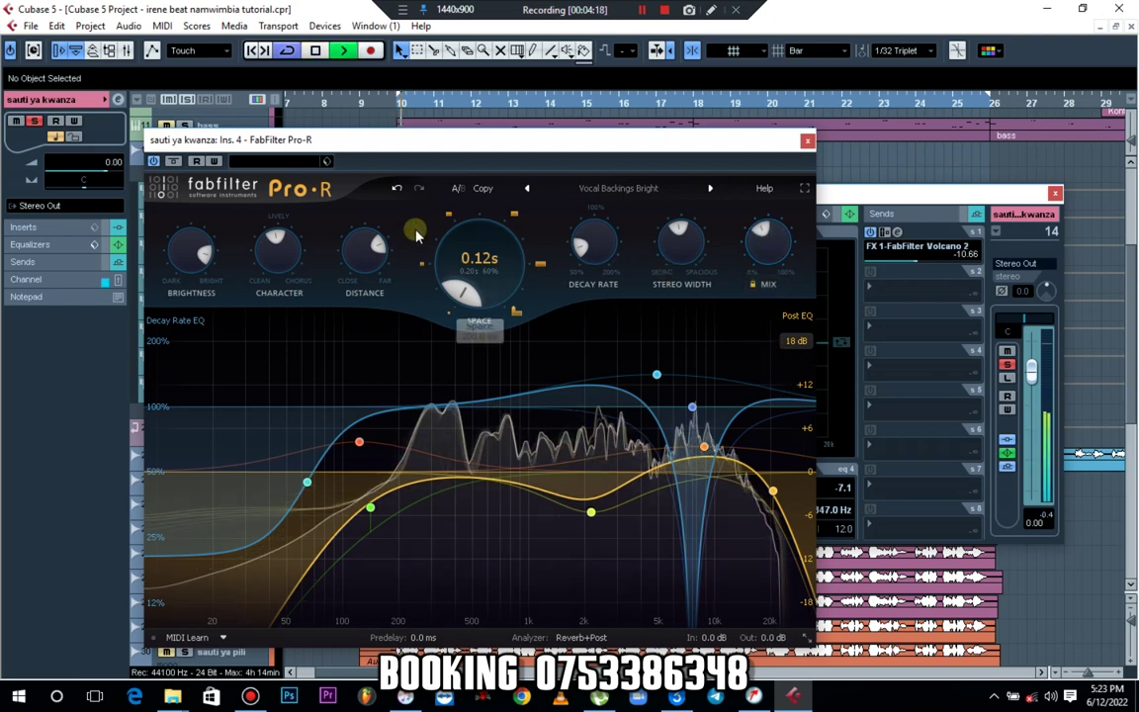
drag(506, 139, 584, 135)
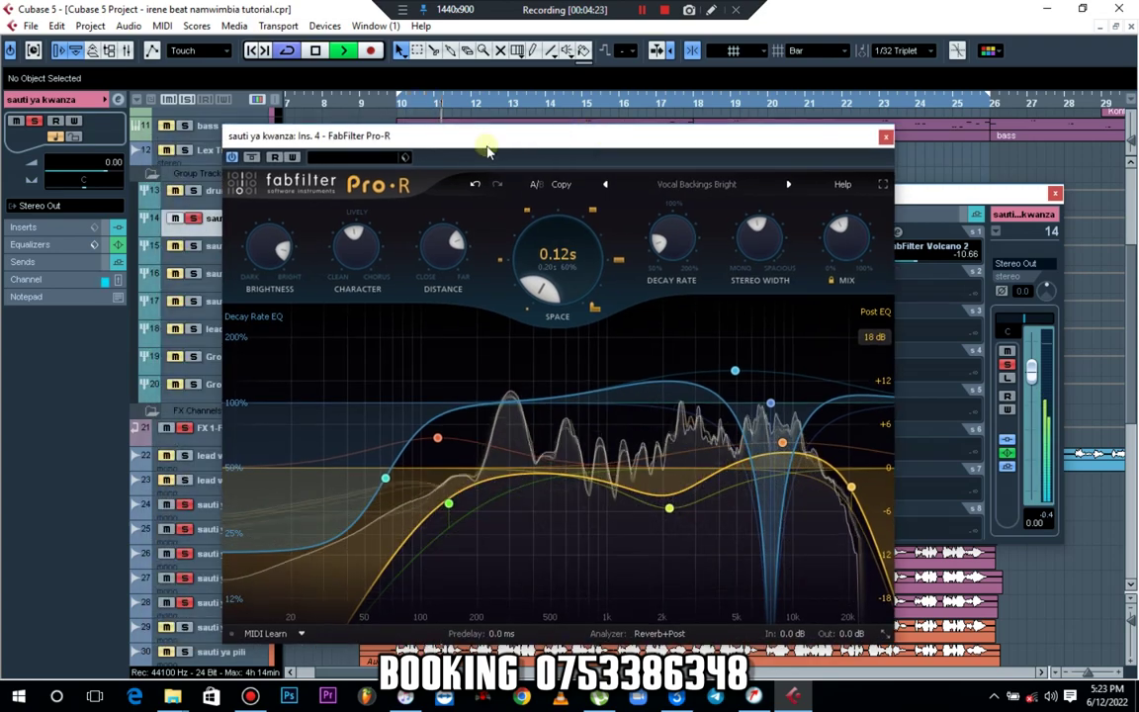
key(space)
click(232, 158)
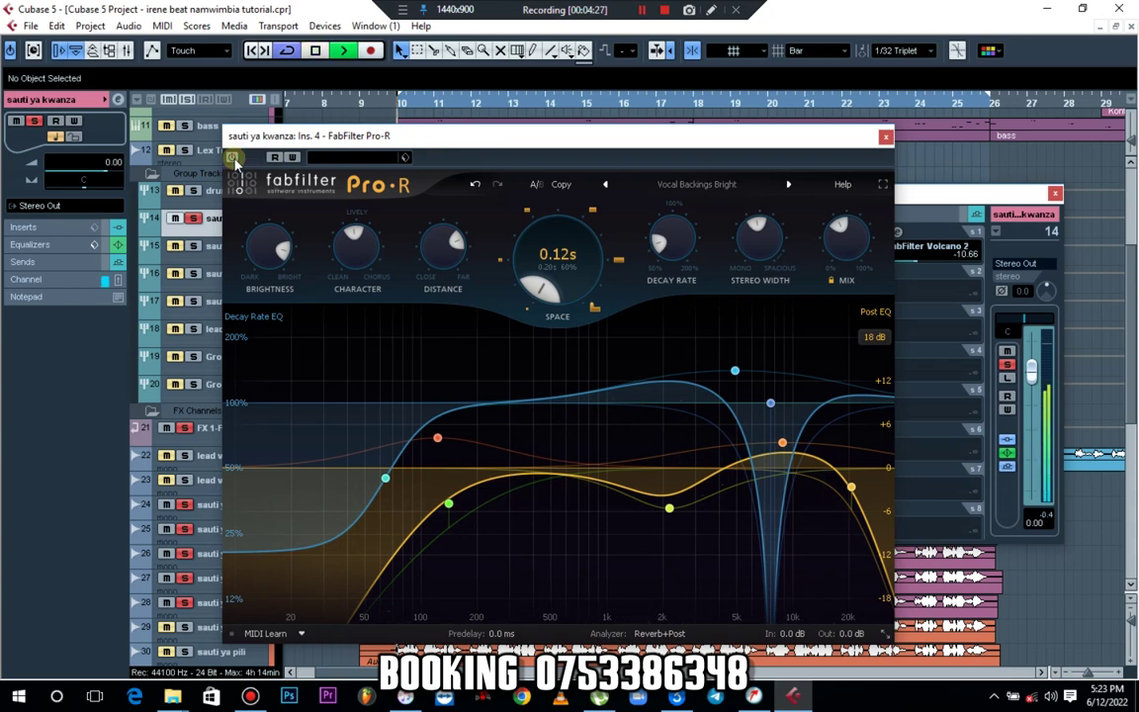
key(space)
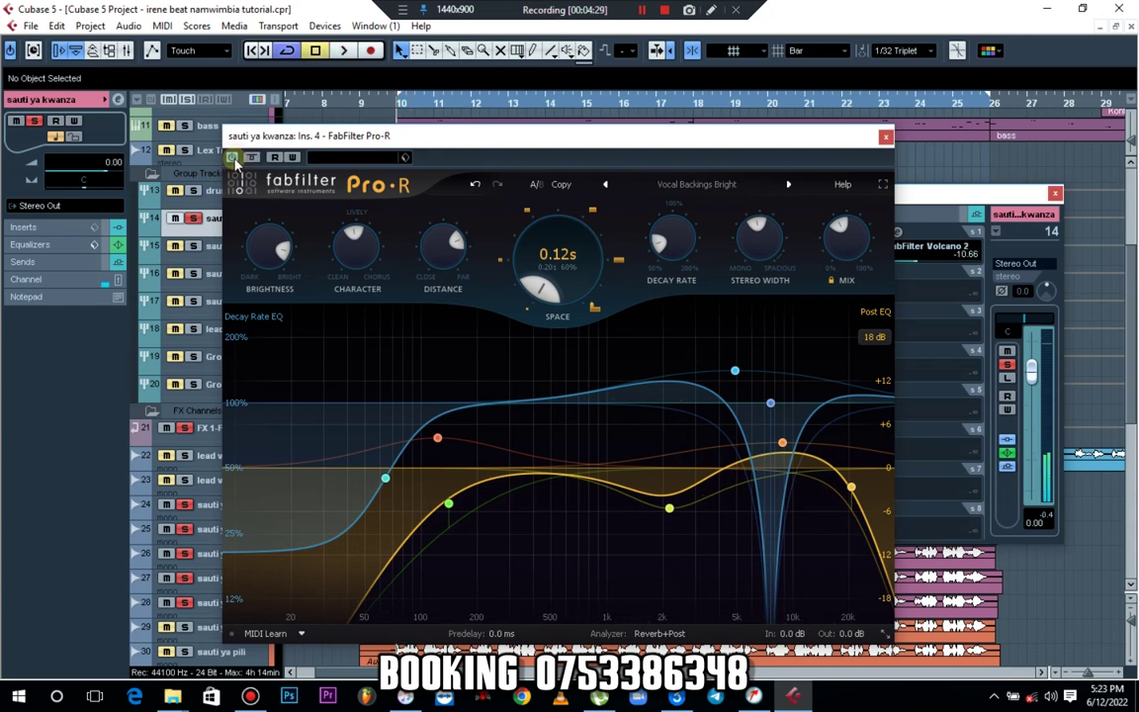
- Play a short passage of the vocals with the reverb on and close the Pro-R window
key(space)
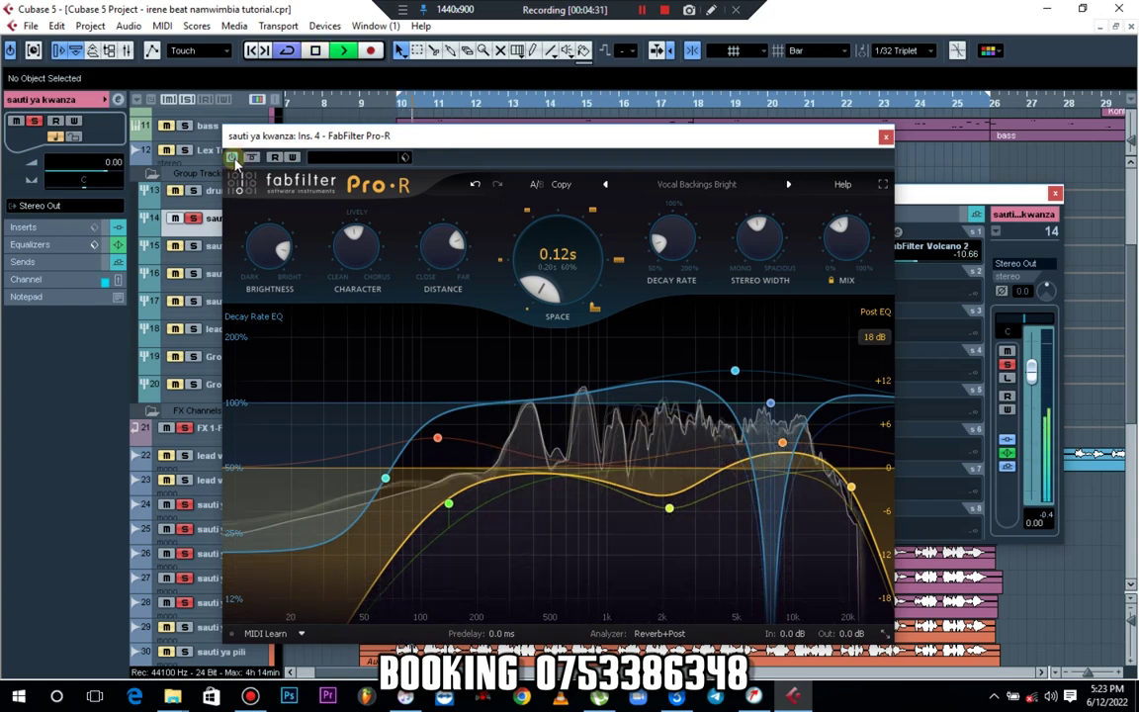
key(space)
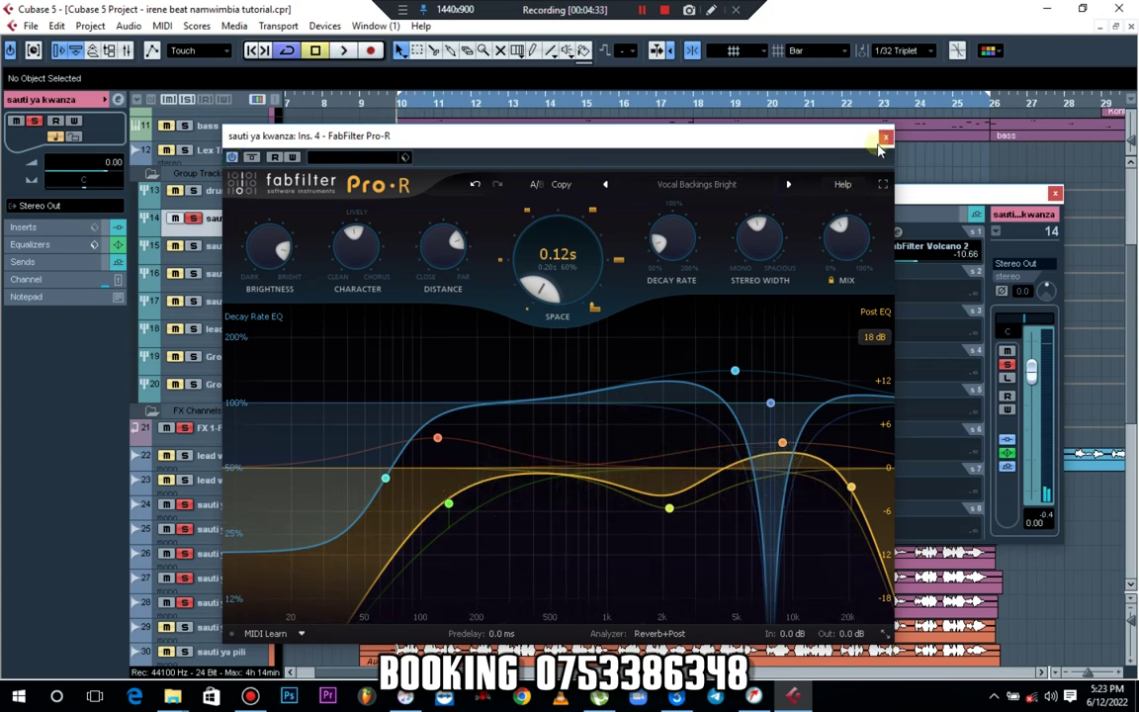
click(886, 139)
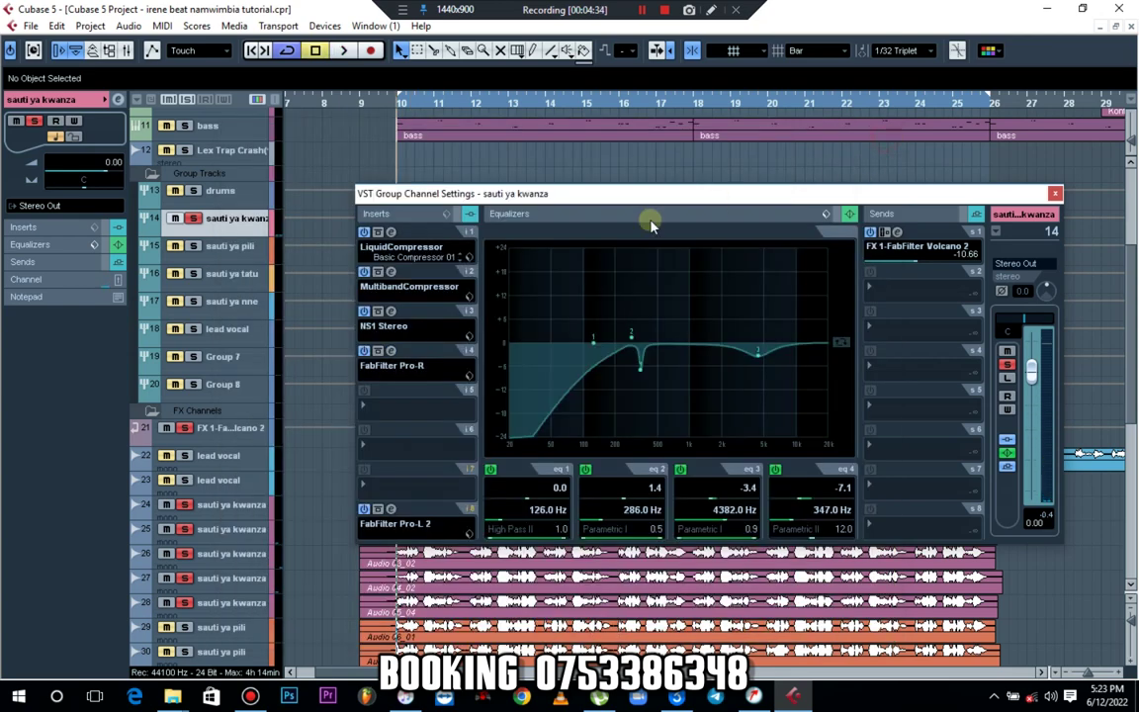
- Load OneKnob Wetter Stereo in the sixth insert slot with its knob just under 2, and move Pro-R to the fifth slot
click(400, 446)
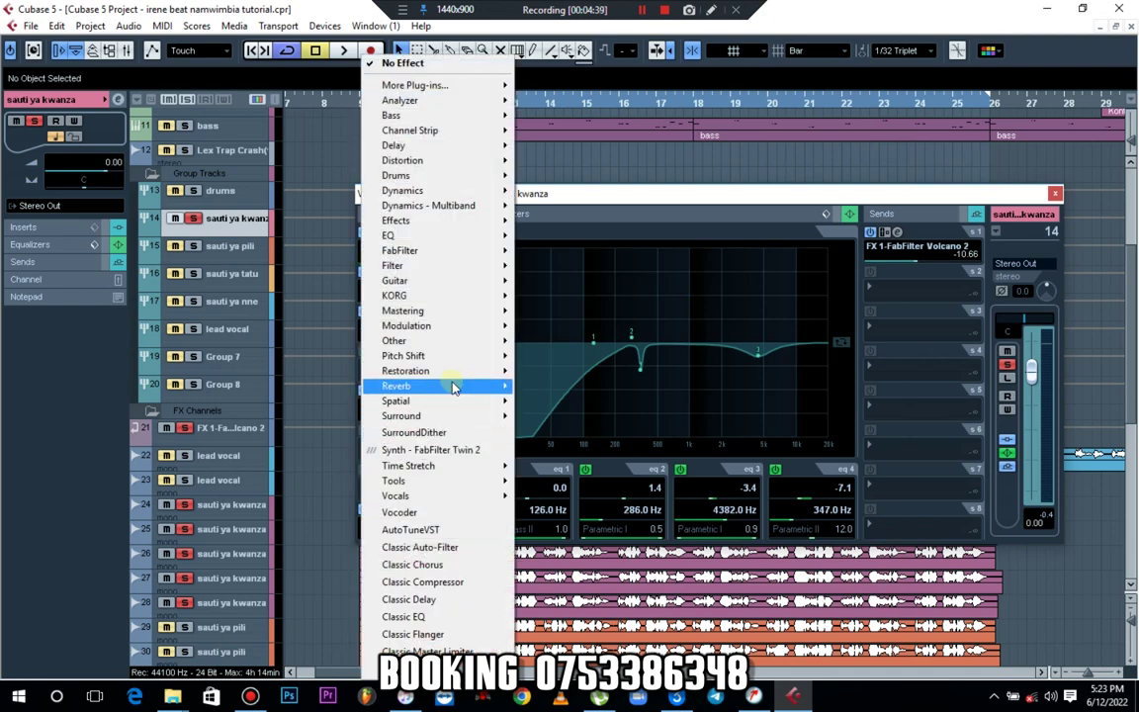
mouse_move(458, 342)
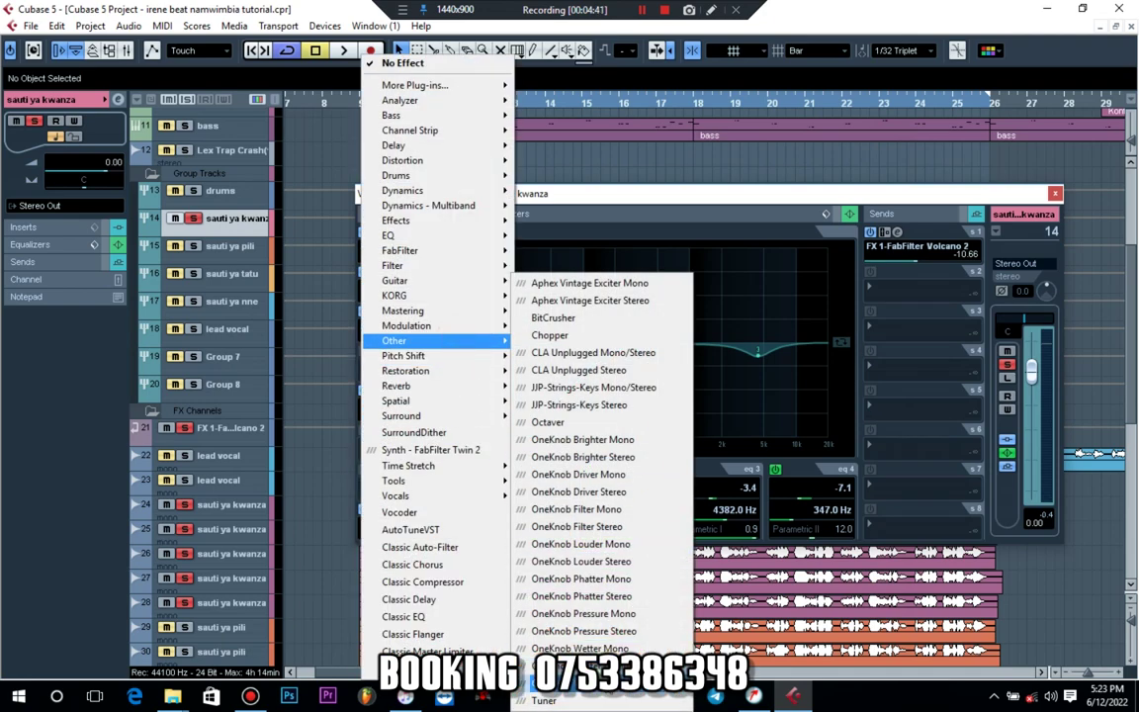
click(596, 666)
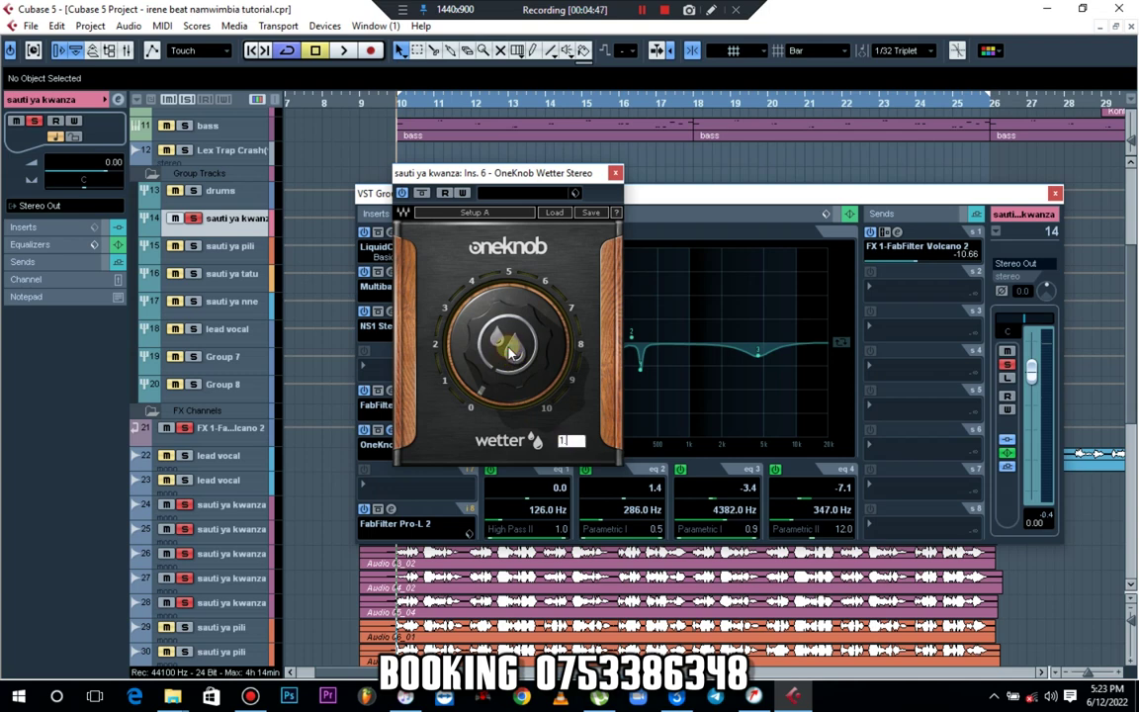
key(space)
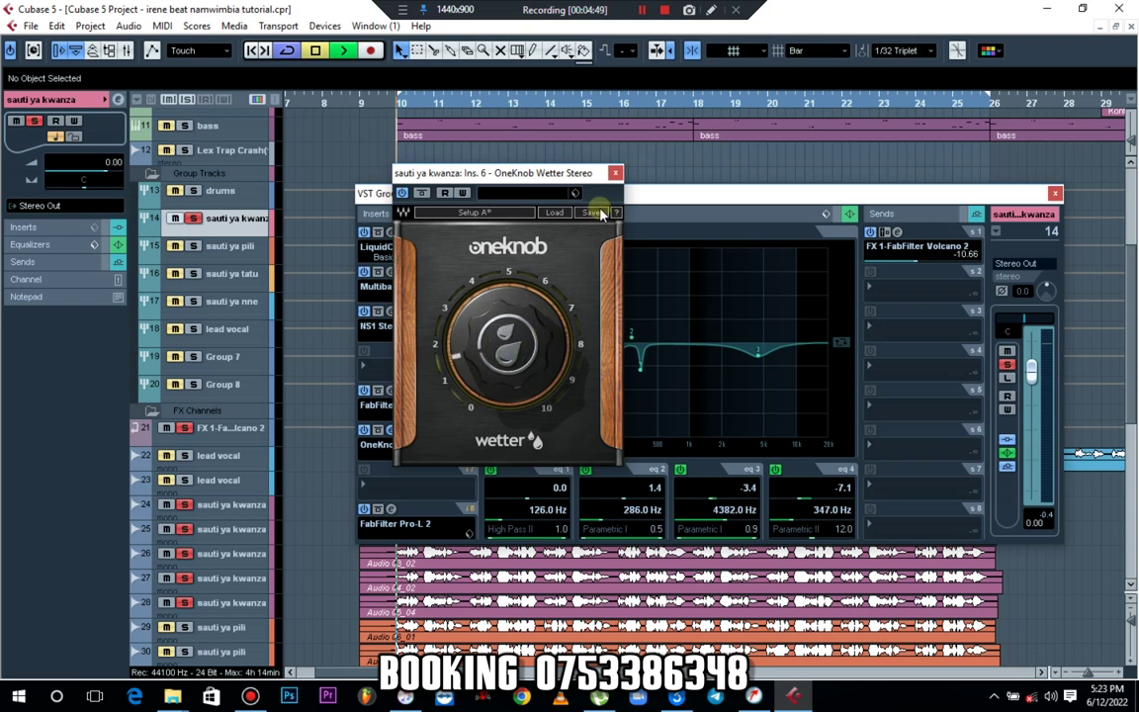
click(614, 174)
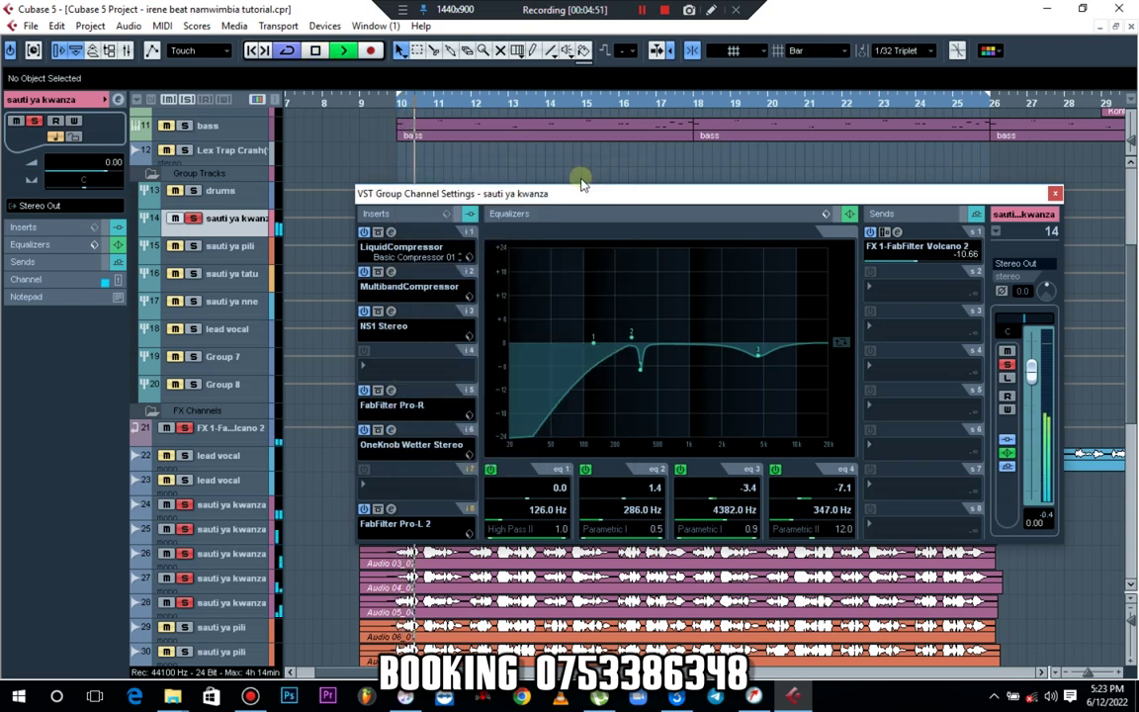
key(space)
- Check the ASIO buffer settings in the UMC Audio Control Panel and play back the processed vocals
scroll(561, 174, up, 5)
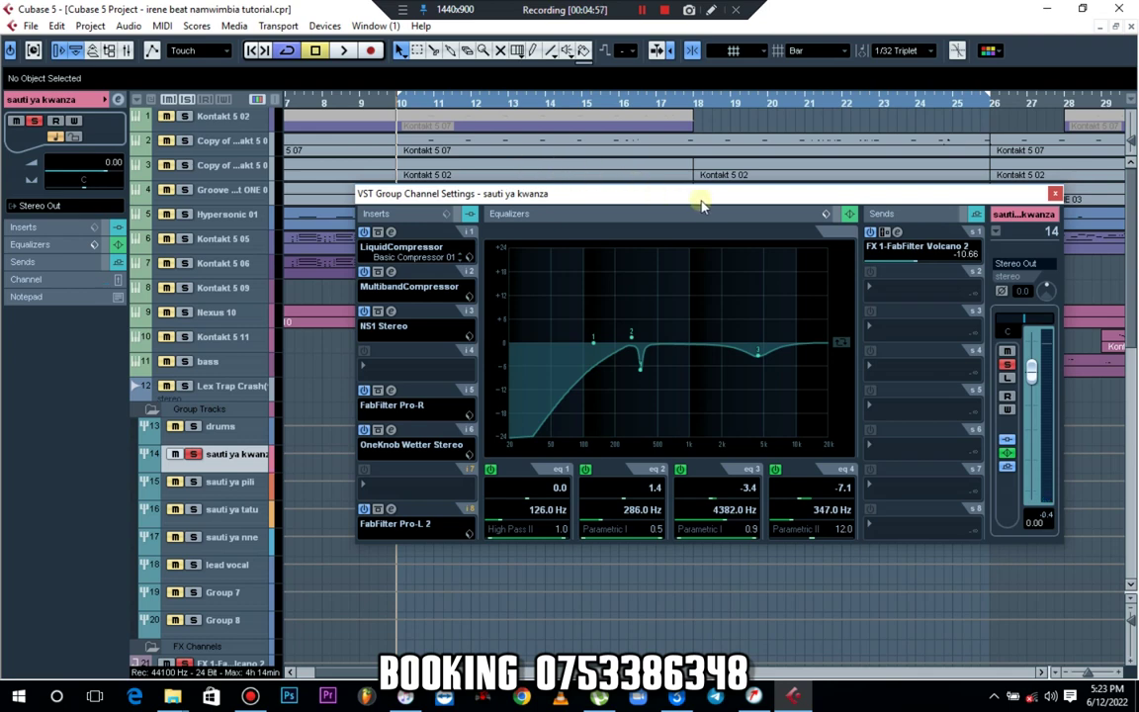
drag(705, 199, 662, 265)
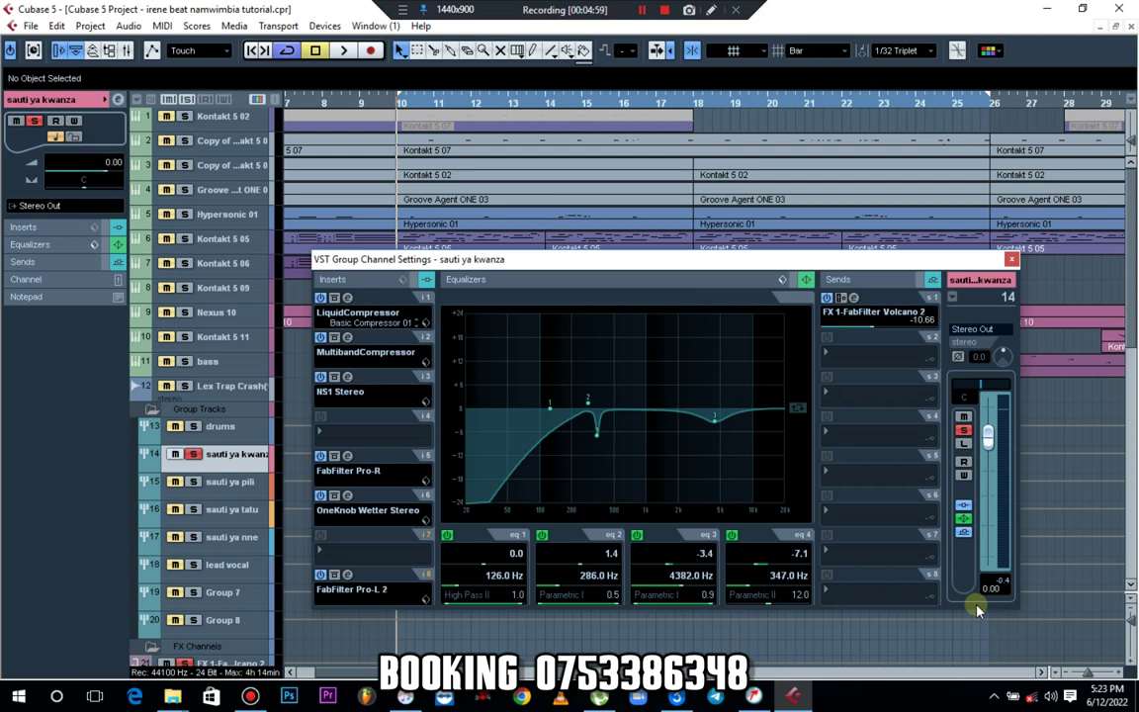
click(993, 696)
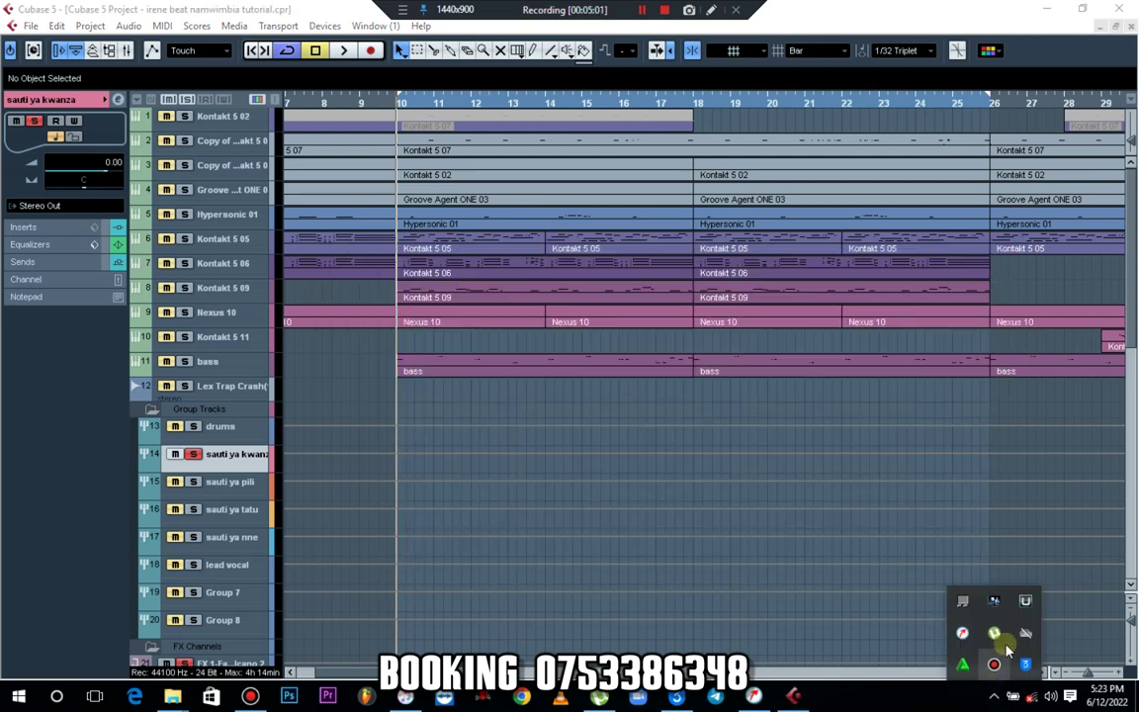
click(1028, 605)
click(168, 121)
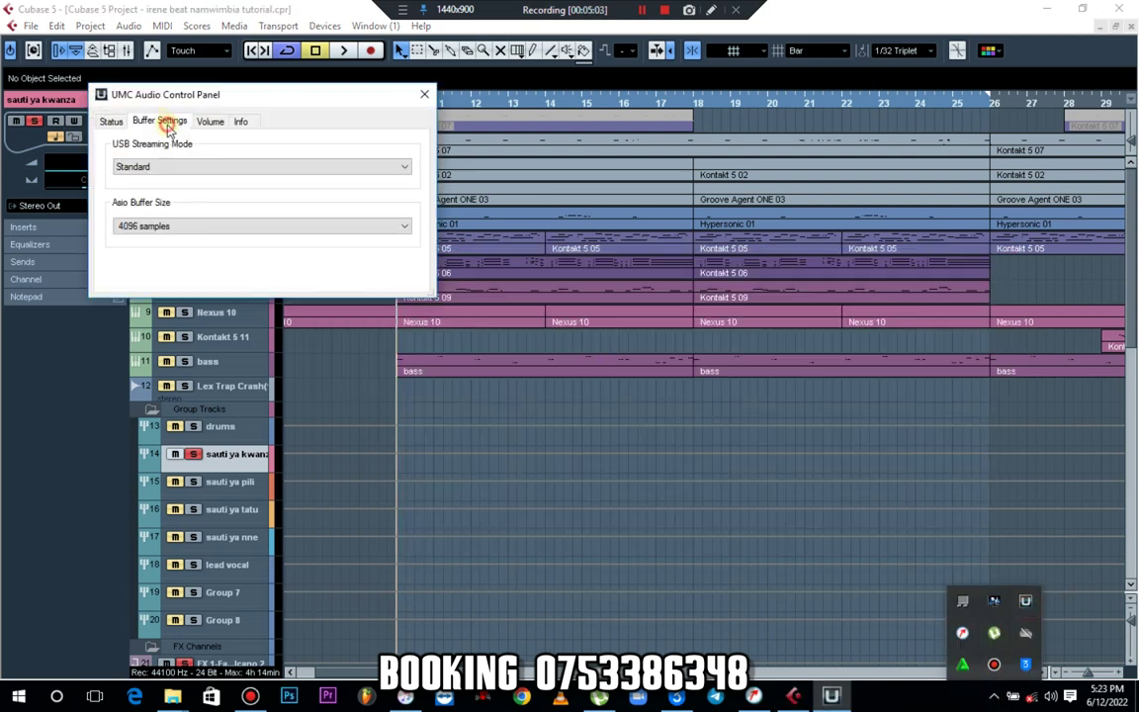
click(424, 94)
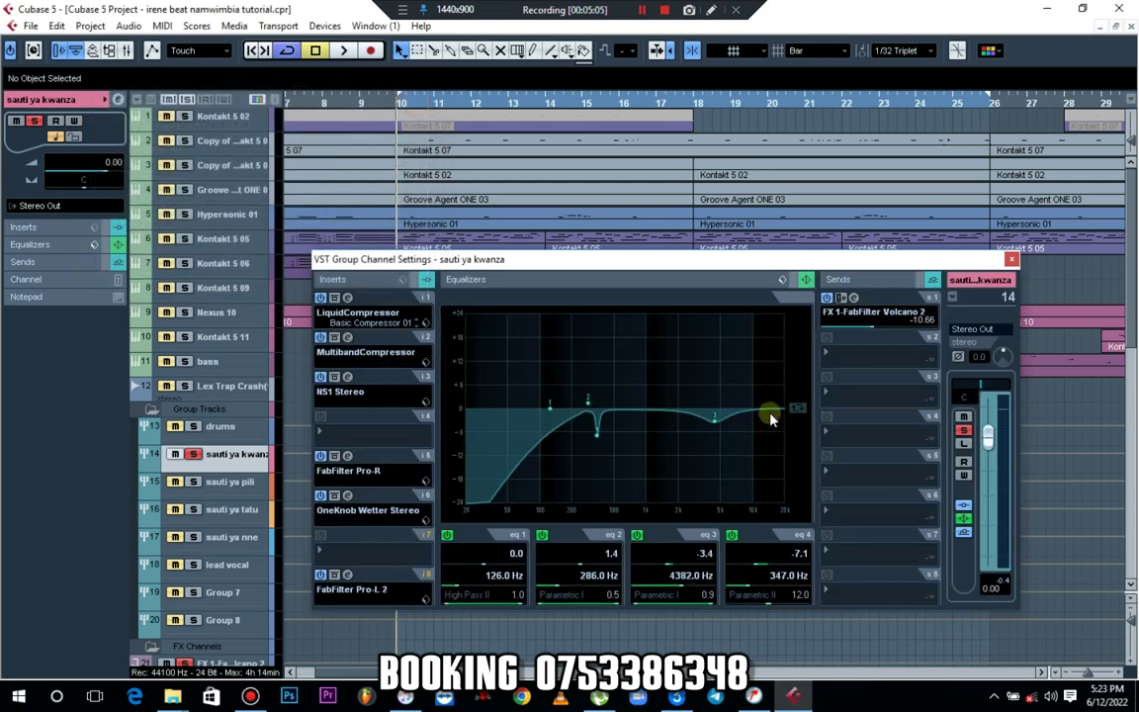
key(space)
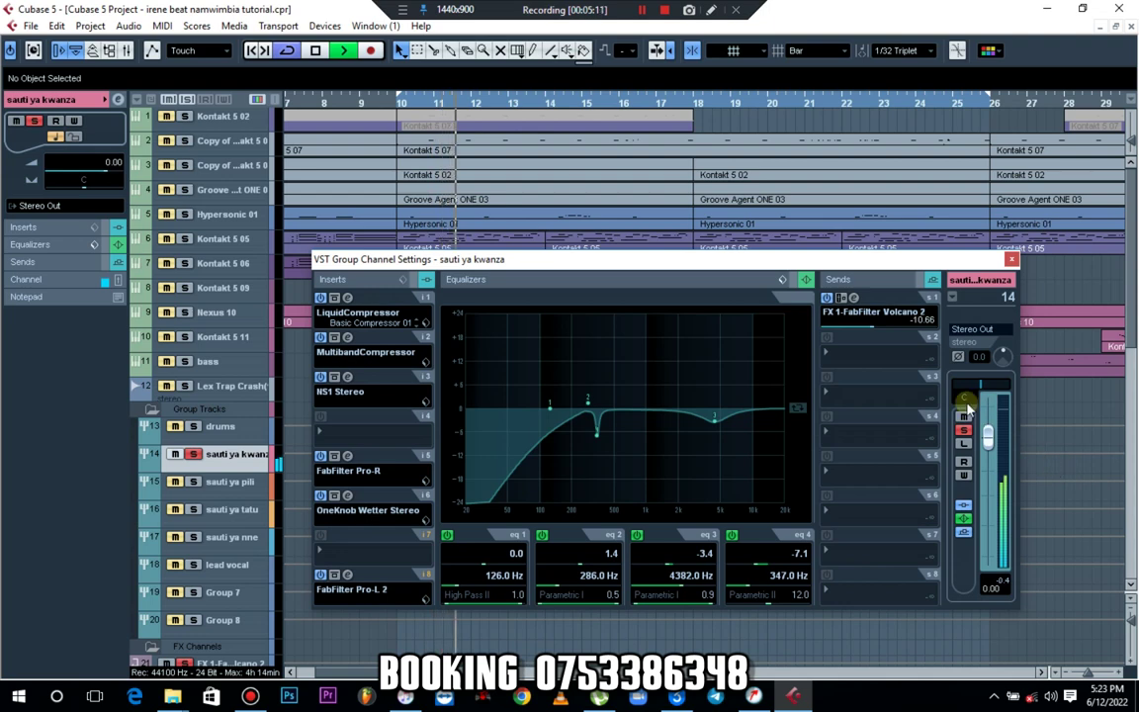
key(space)
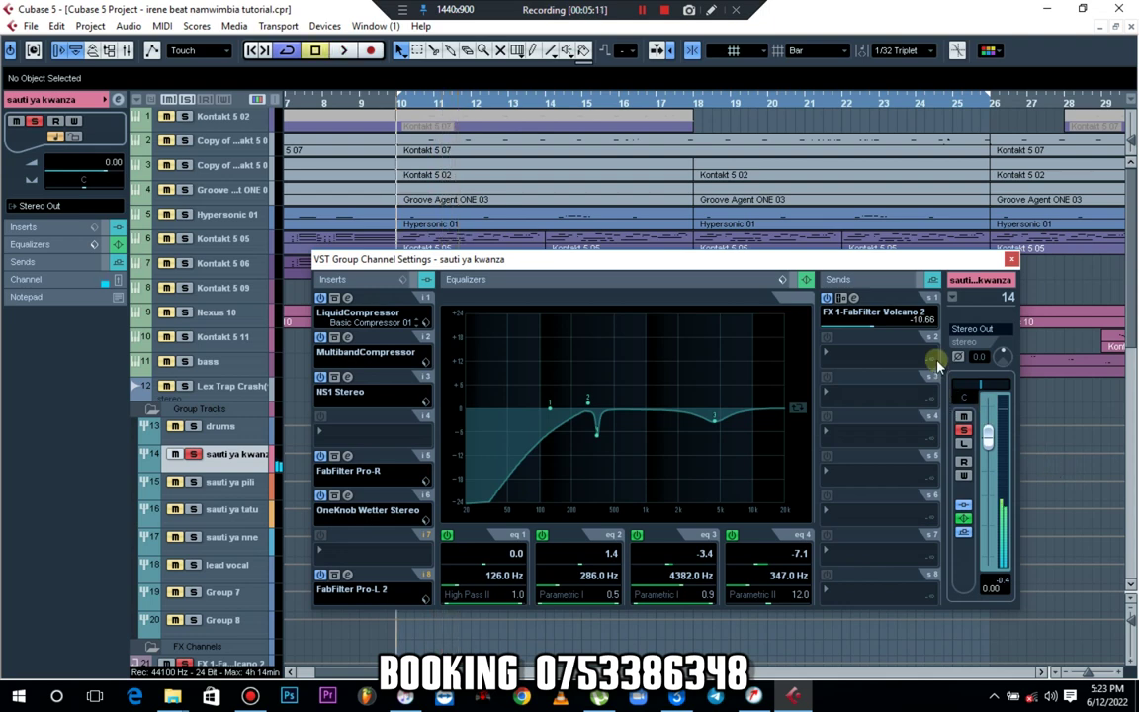
- Load S1 Imager Stereo in the fourth insert slot and widen the stereo width to 1.50 during playback
click(352, 435)
mouse_move(390, 403)
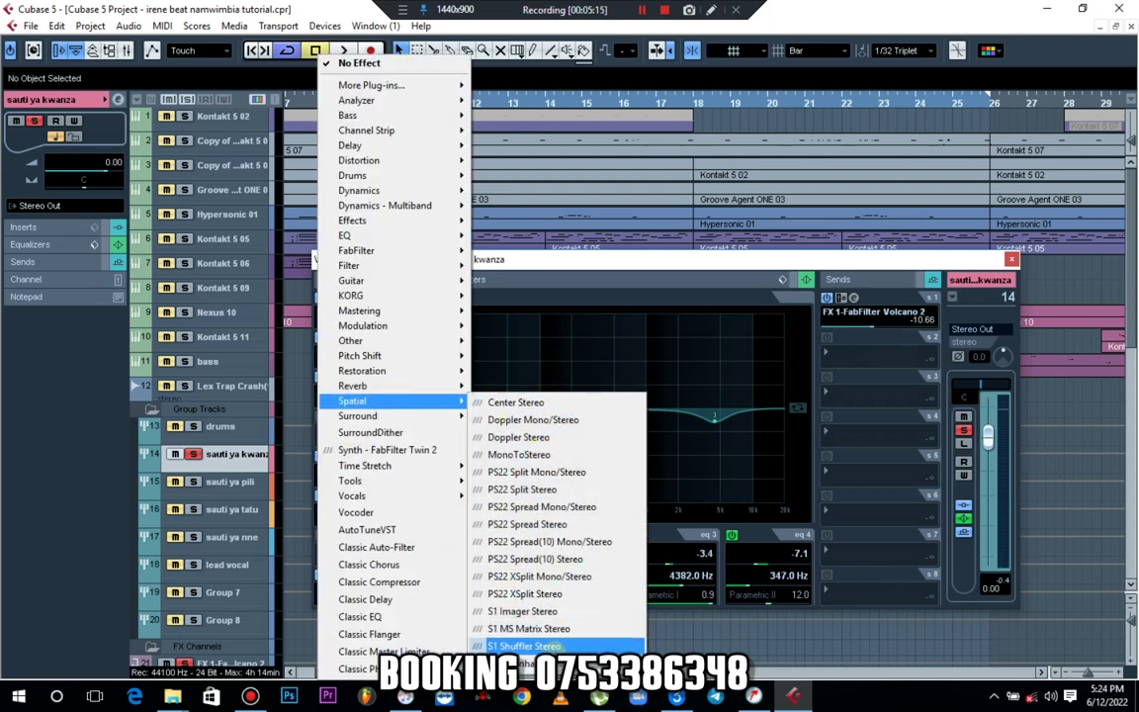
click(524, 610)
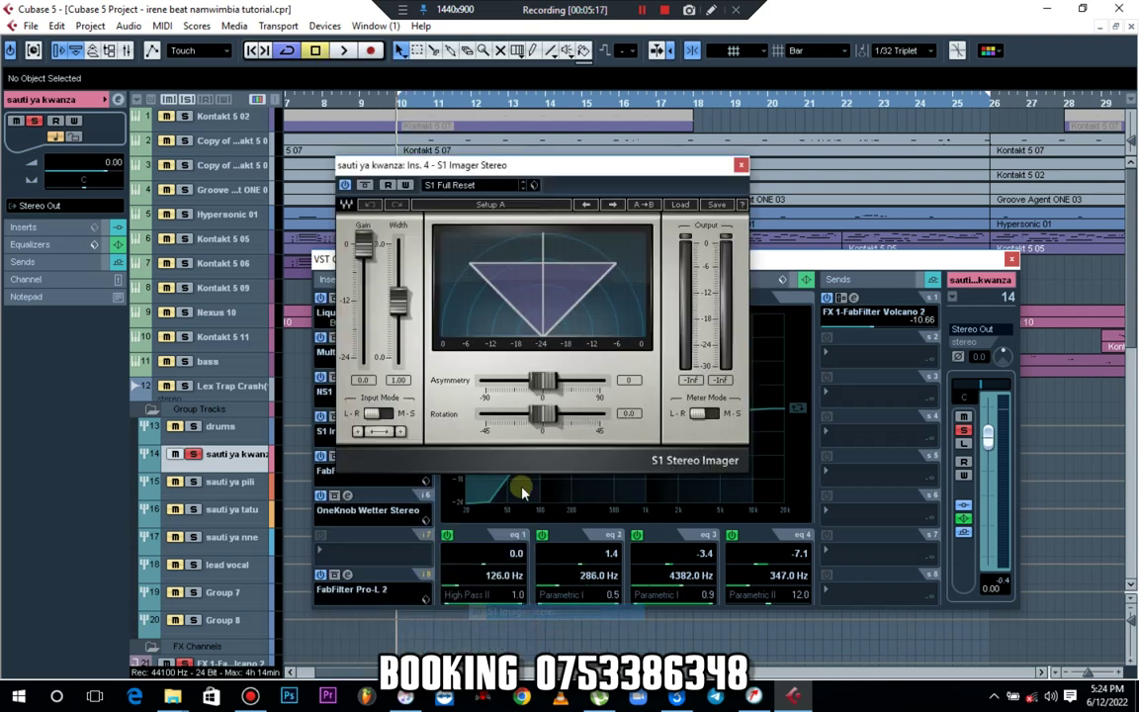
mouse_move(395, 310)
mouse_down()
mouse_move(397, 265)
mouse_move(397, 287)
mouse_up()
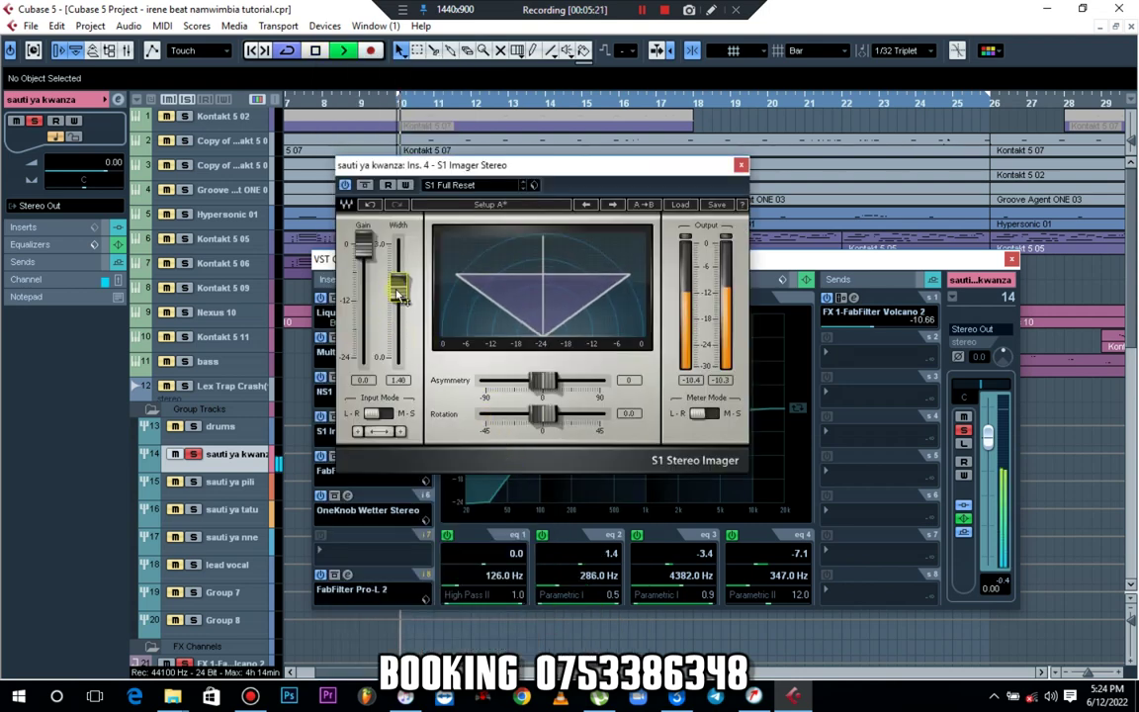
drag(400, 296, 400, 290)
- Compare the vocals with the S1 Imager off and on, stop playback and close its window
click(345, 186)
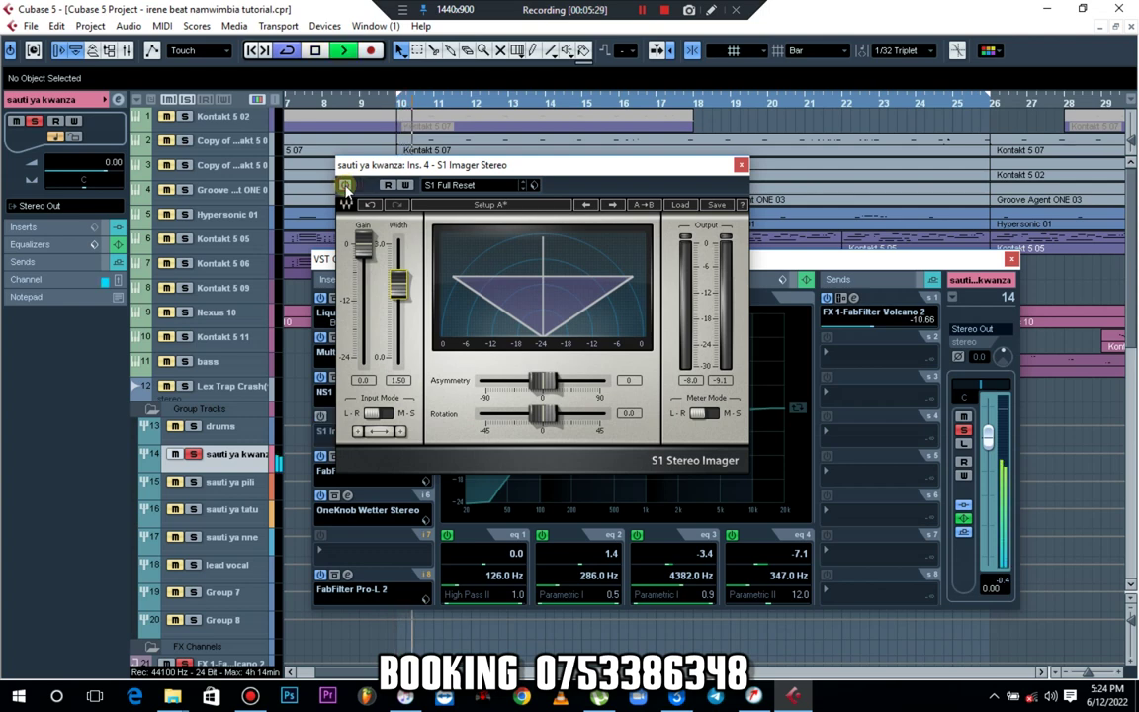
click(345, 186)
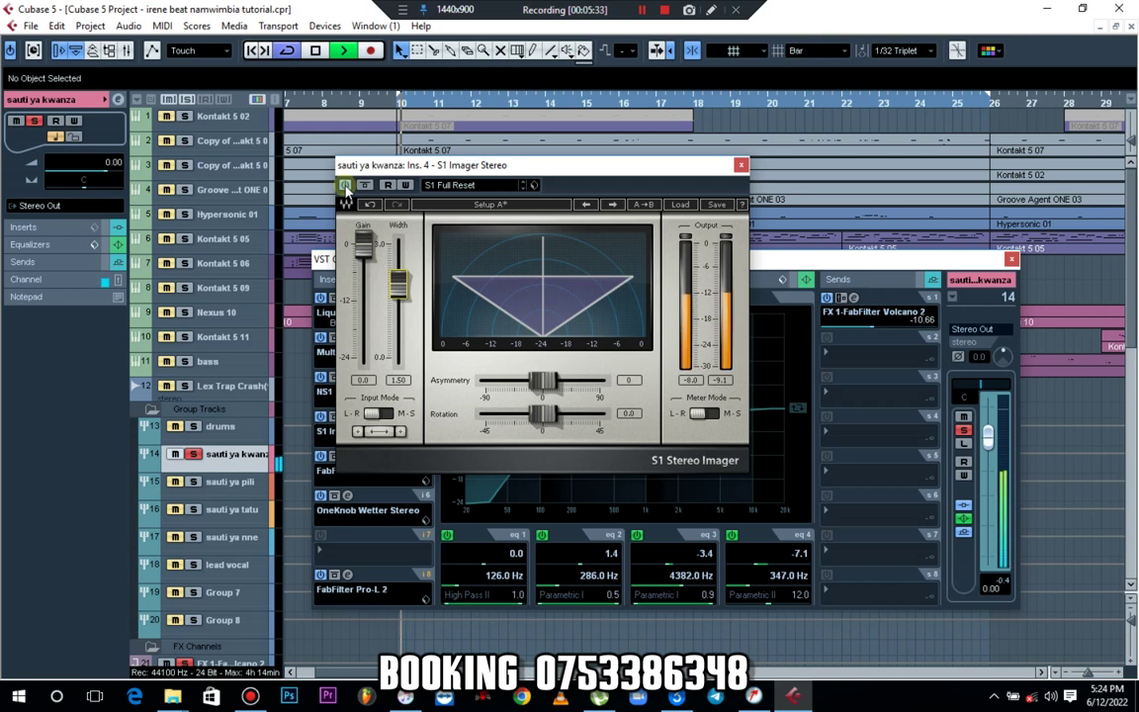
key(space)
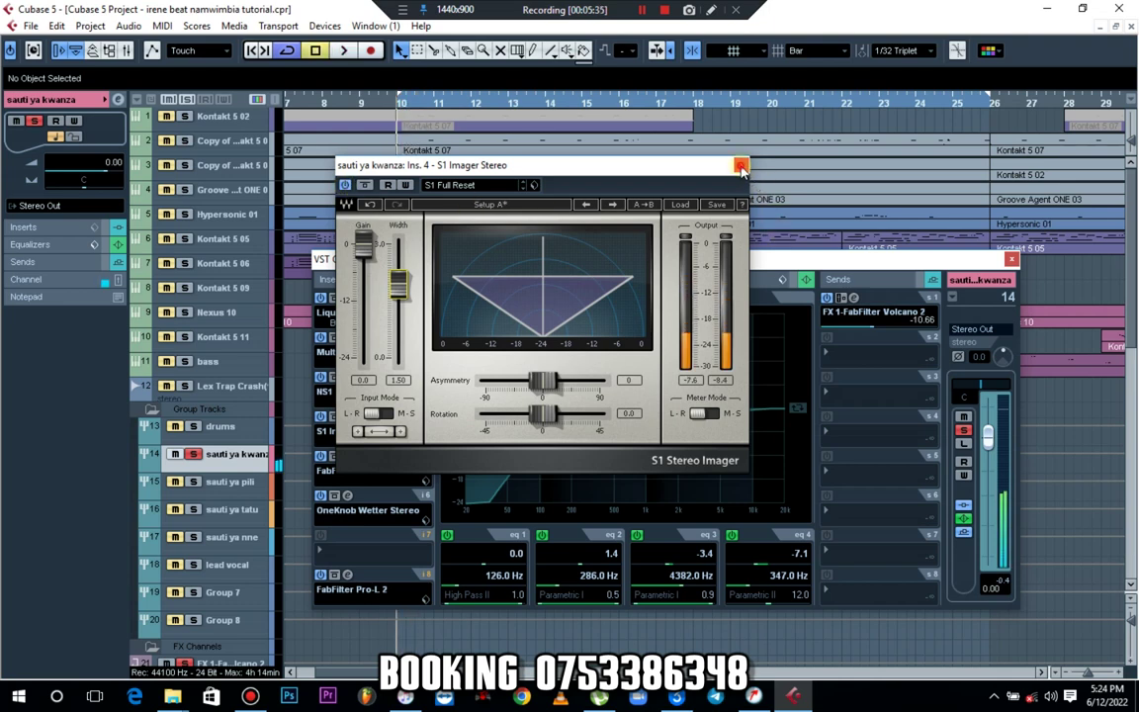
click(741, 165)
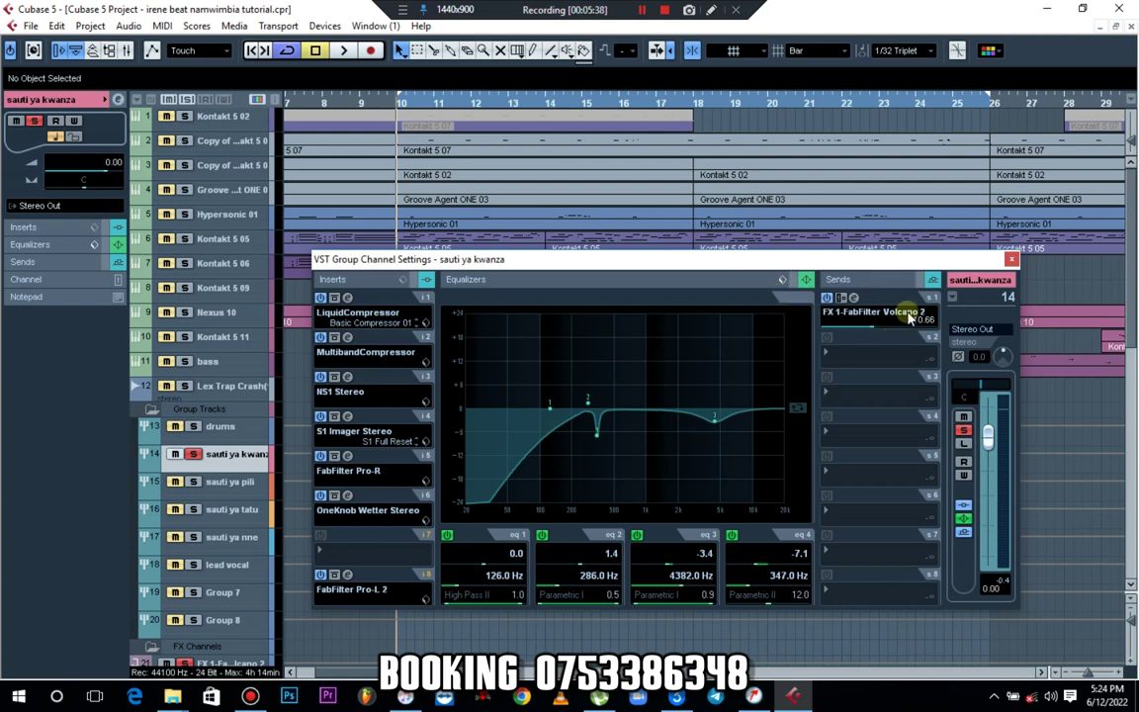
- Copy the channel settings of the sauti ya kwanza group with its full insert chain and EQ
drag(989, 265, 1026, 173)
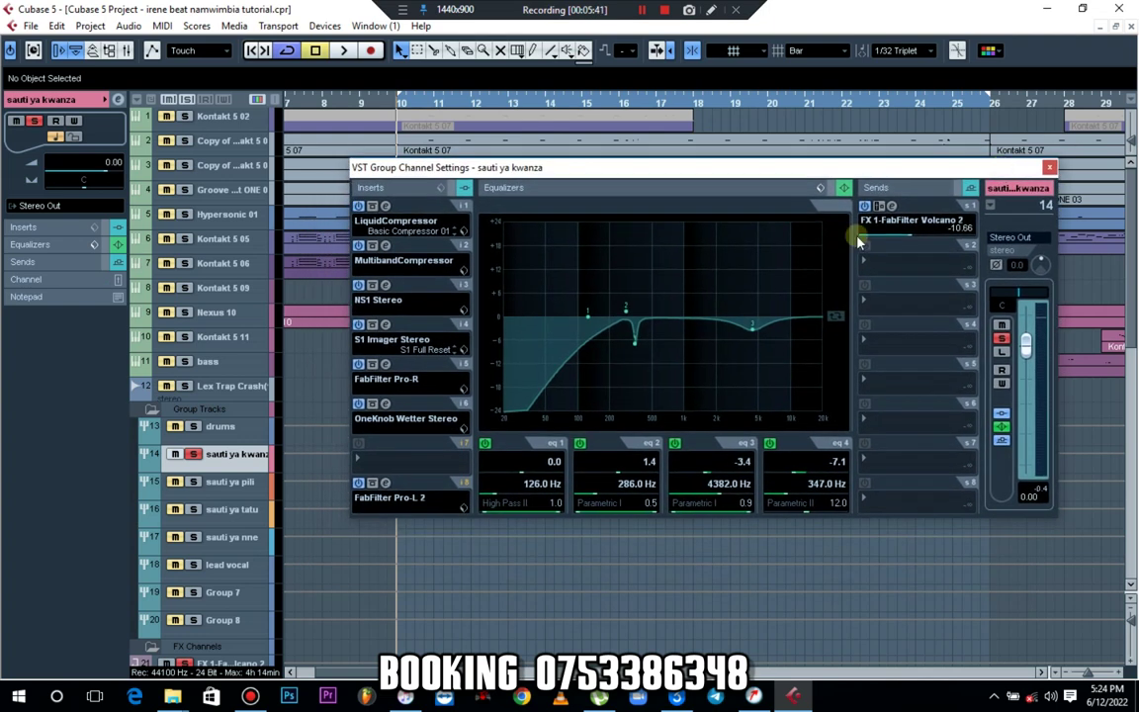
click(229, 484)
click(227, 457)
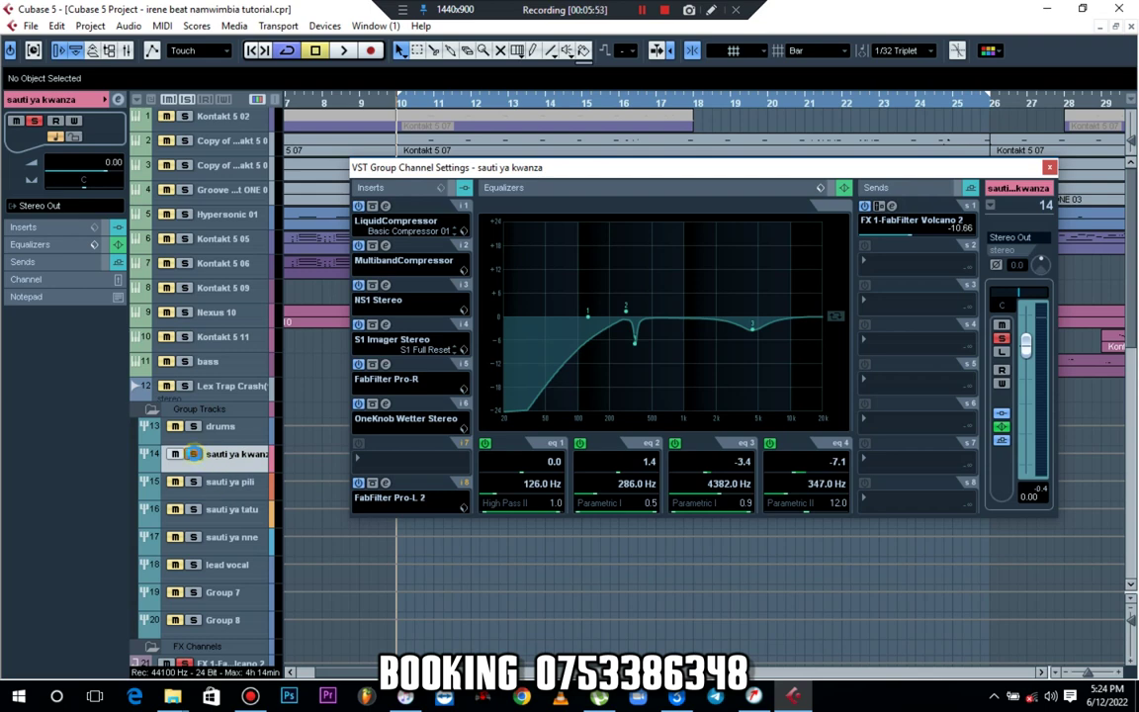
click(194, 454)
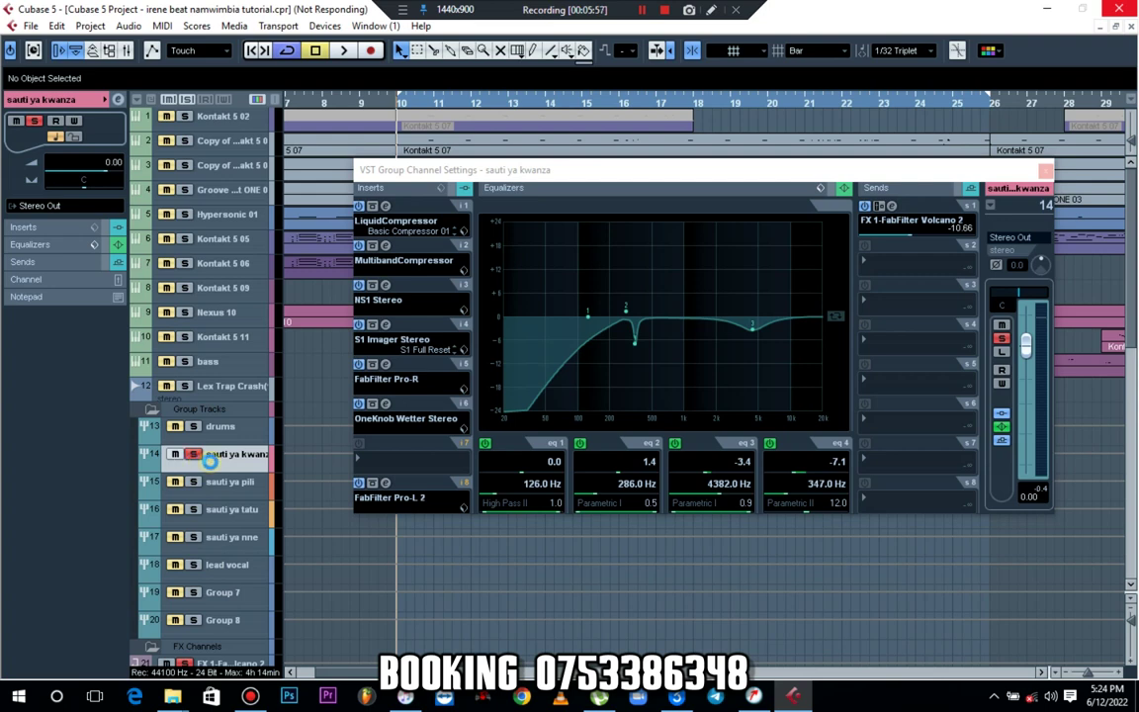
drag(447, 168, 398, 238)
click(34, 26)
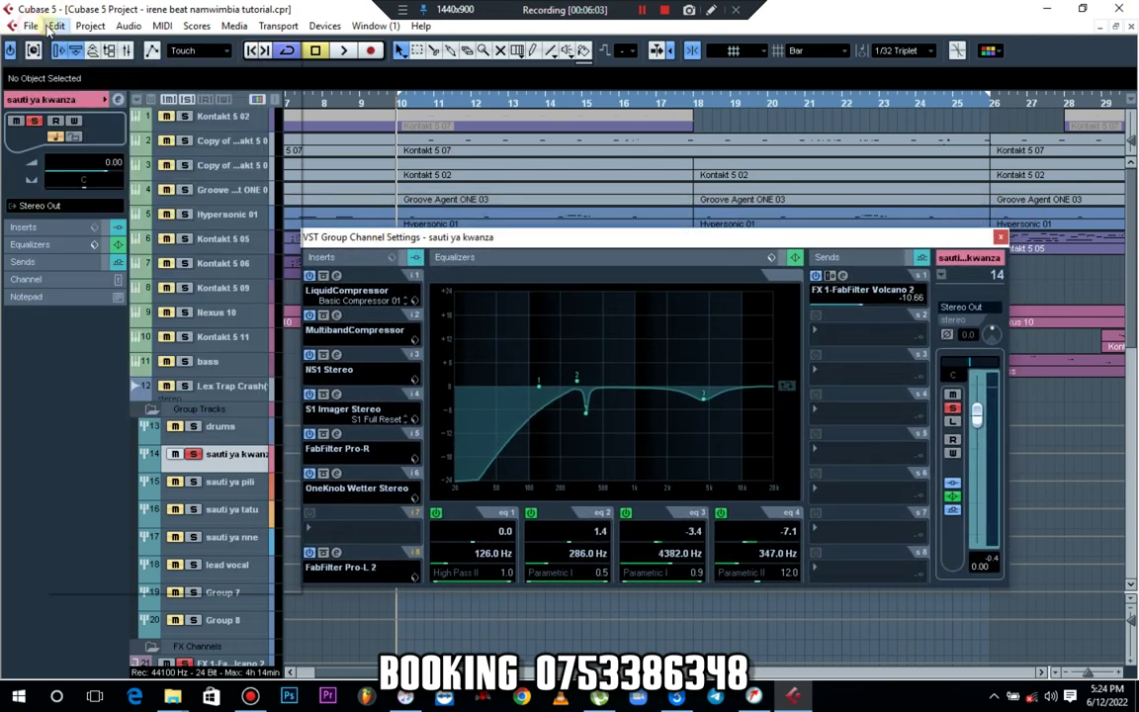
mouse_move(52, 27)
click(99, 116)
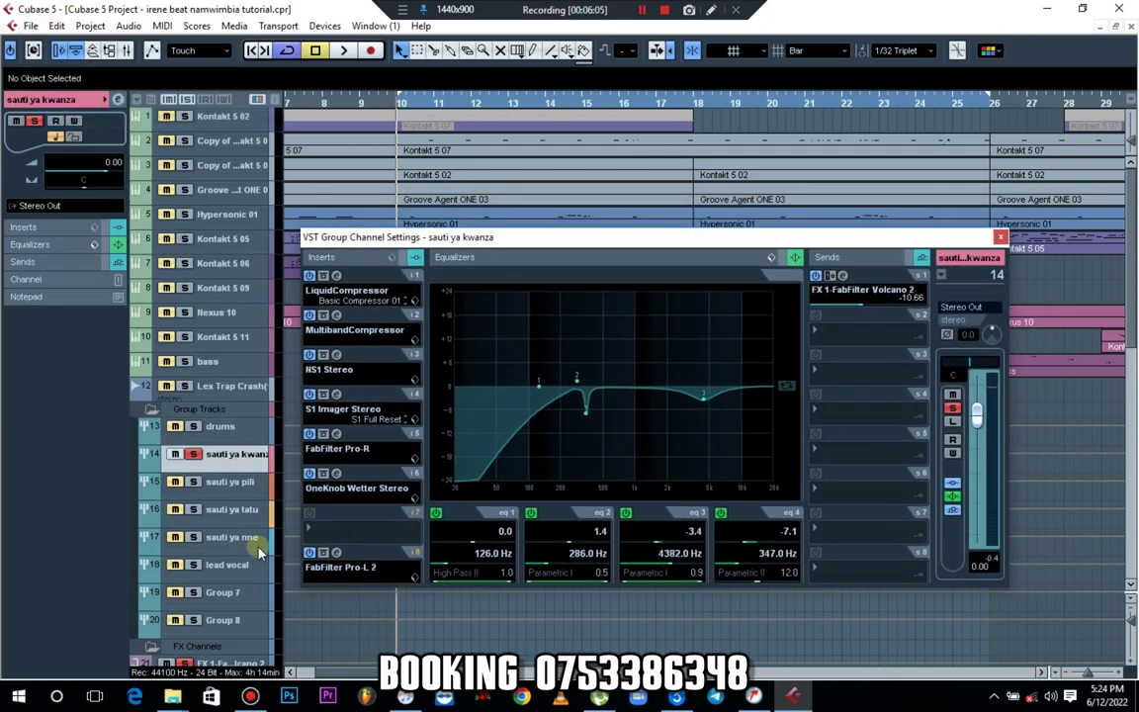
- Solo the sauti ya pili group and paste the copied channel settings onto it
click(230, 482)
click(194, 482)
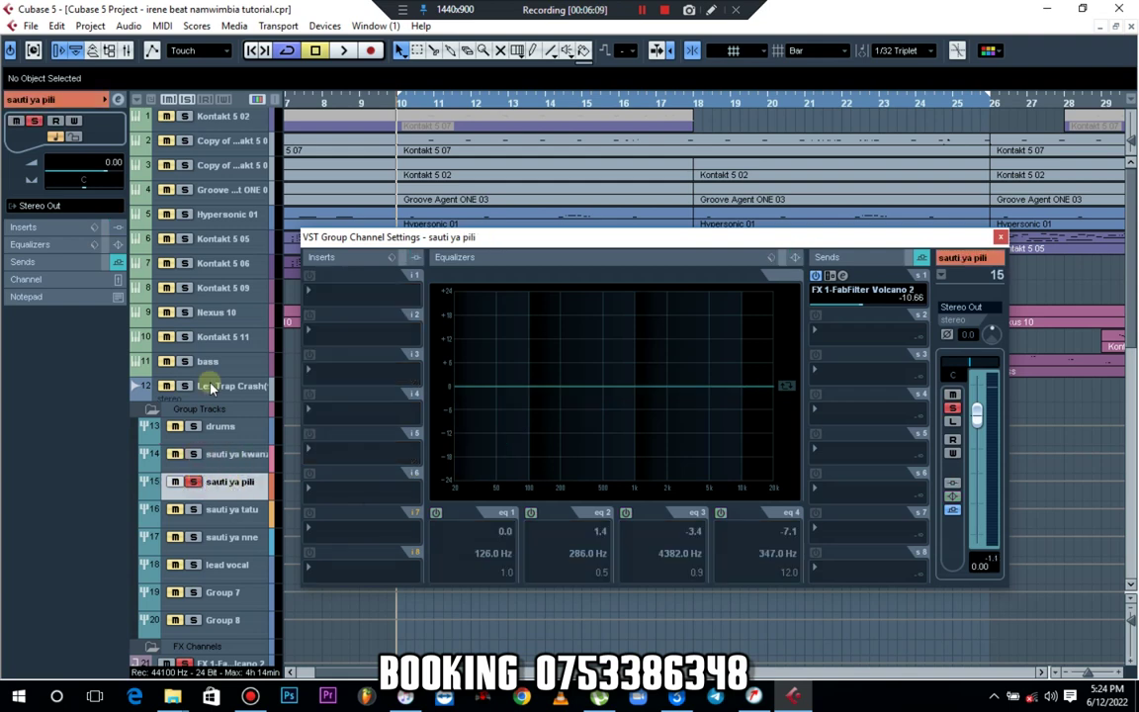
click(59, 27)
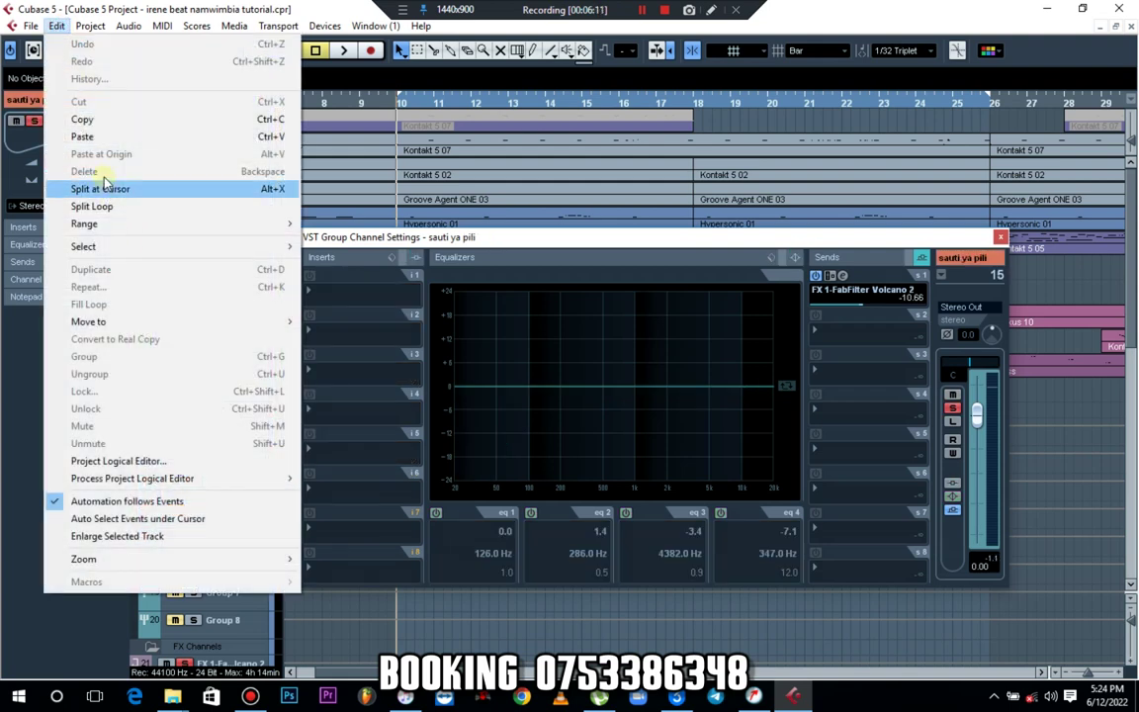
click(104, 138)
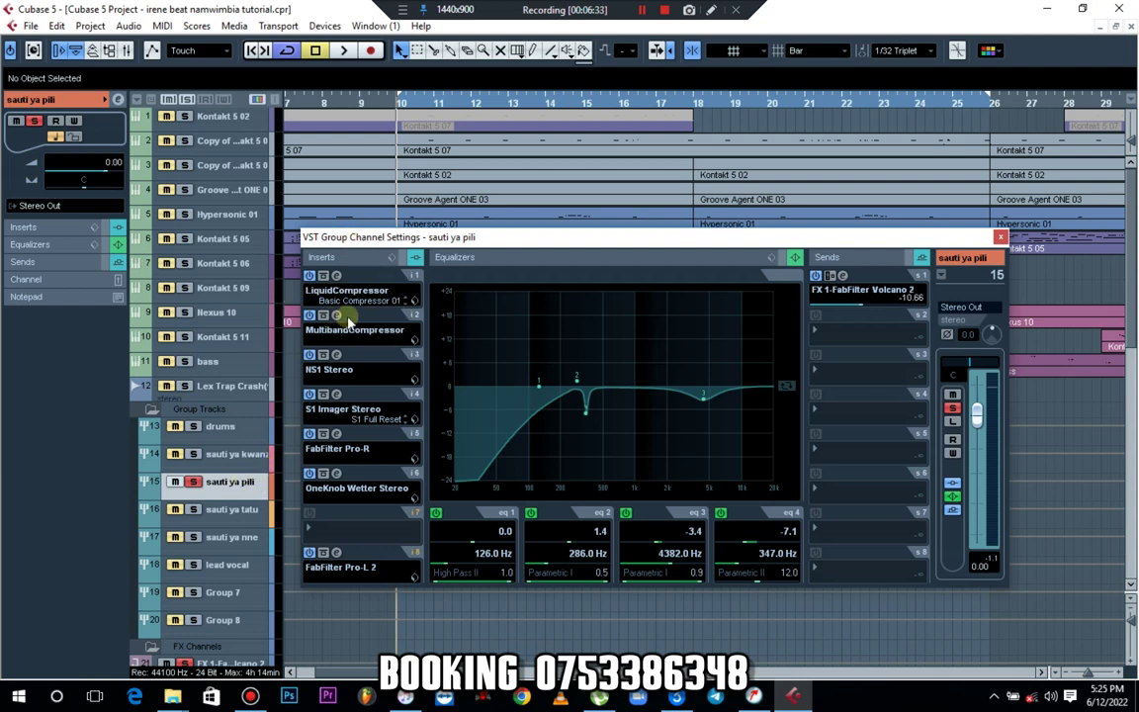
- Play back the sauti ya pili vocals with the pasted chain and open its Pro-R reverb to review the settings
click(431, 149)
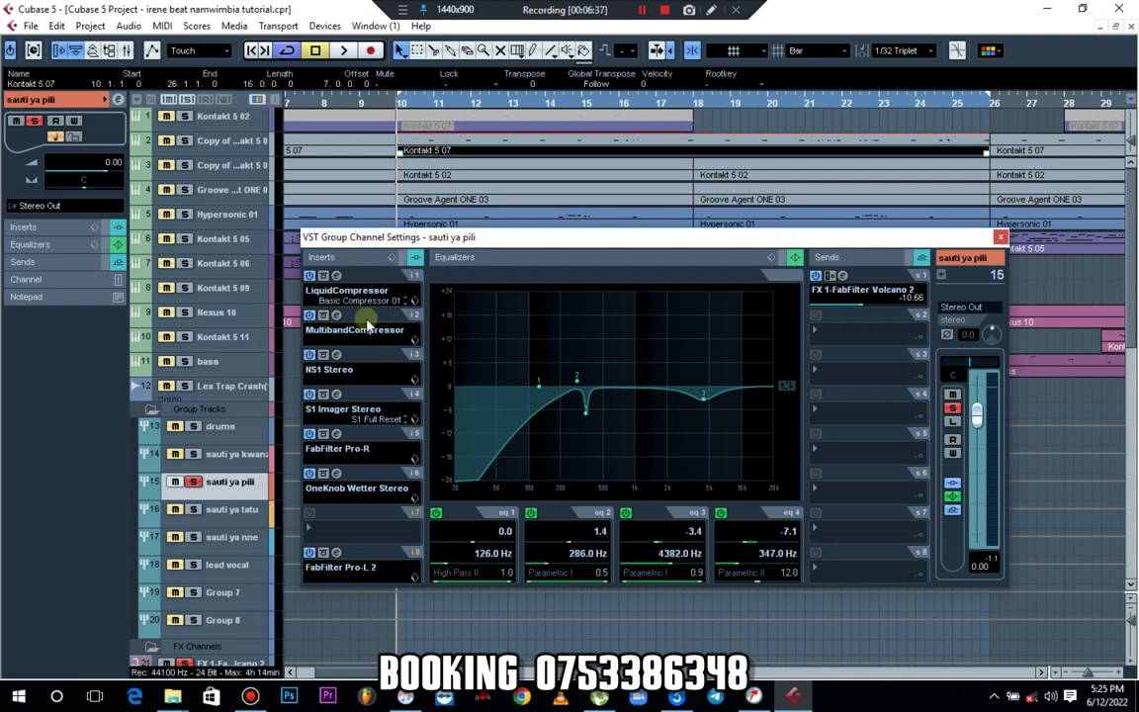
drag(410, 244, 524, 237)
click(364, 435)
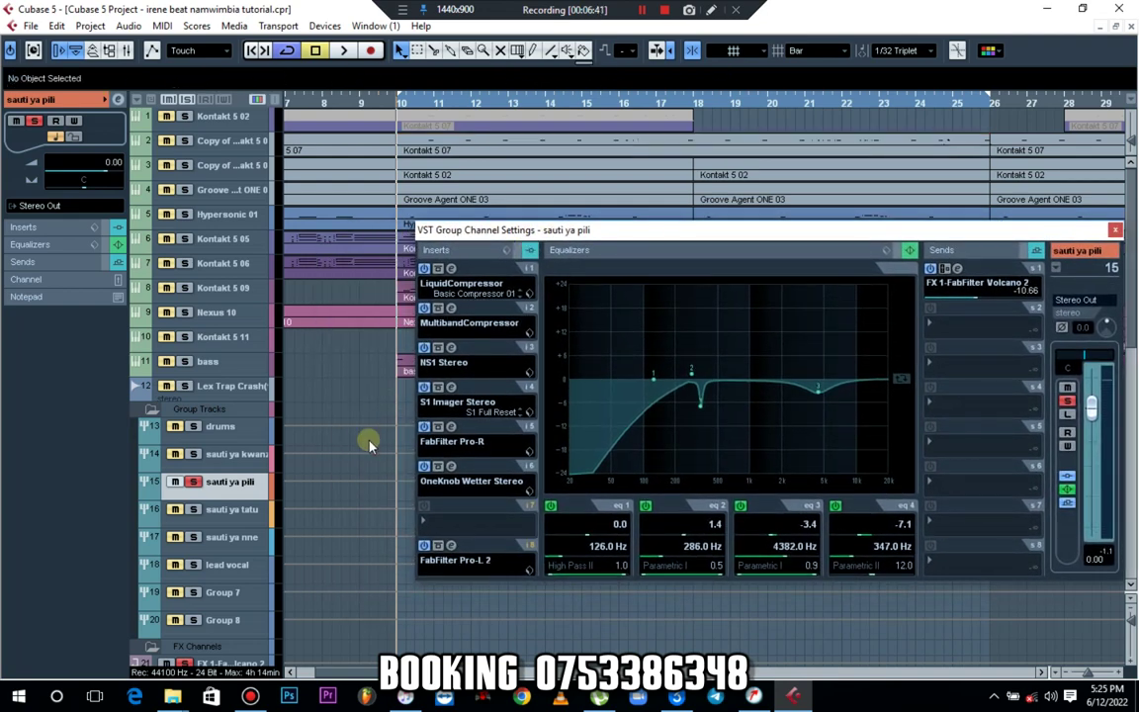
key(space)
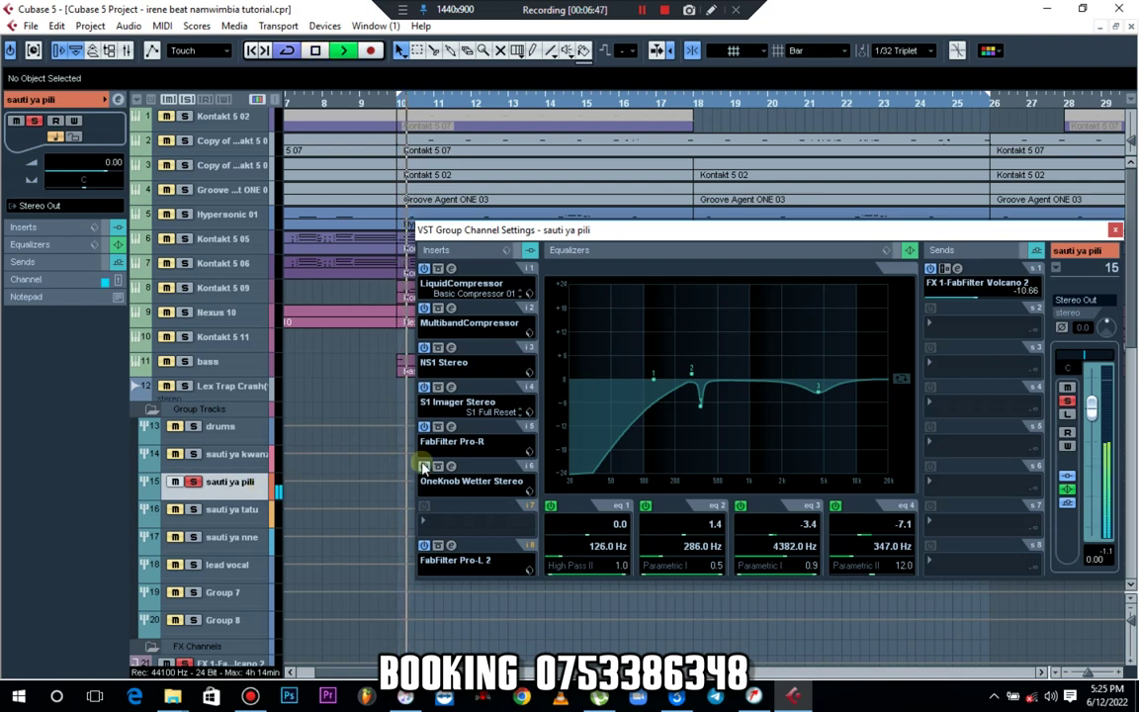
key(space)
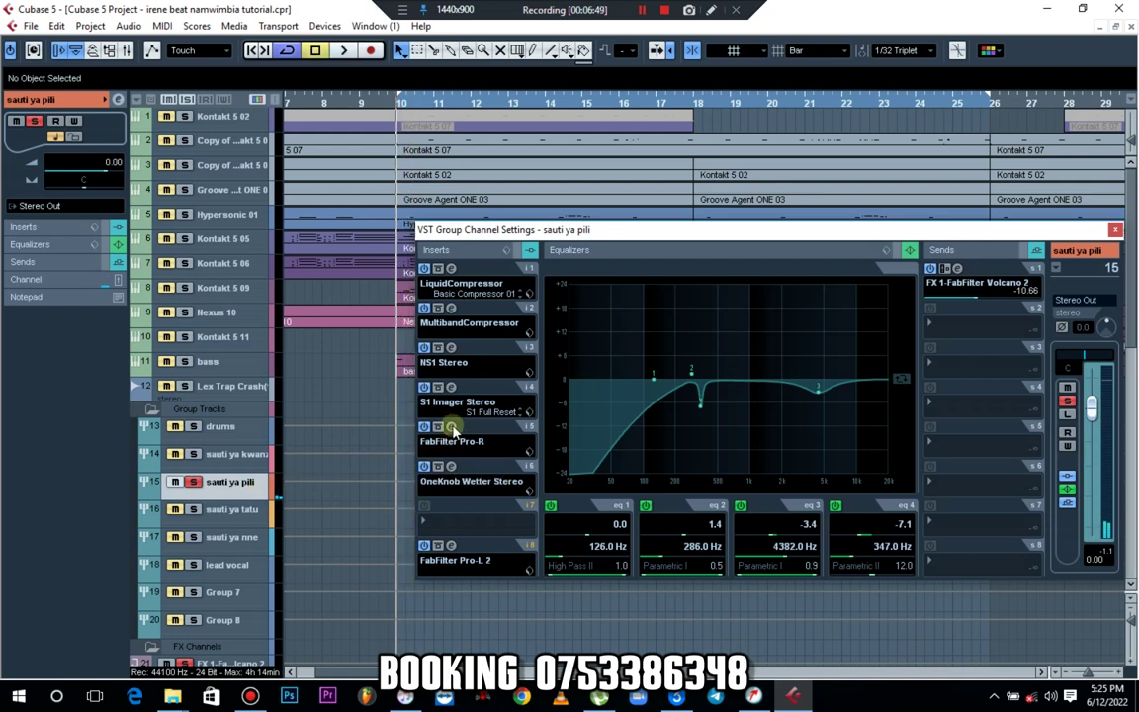
click(451, 427)
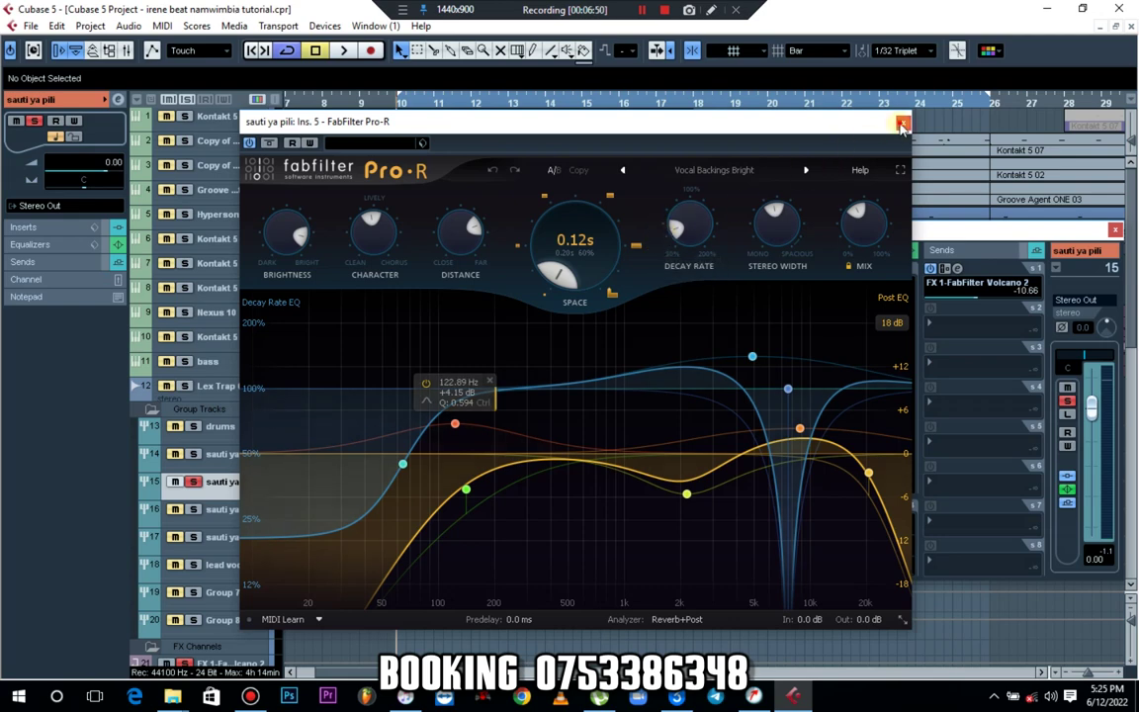
- Close the Pro-R window and compare the sauti ya pili vocals with the OneKnob Wetter off and on
click(903, 122)
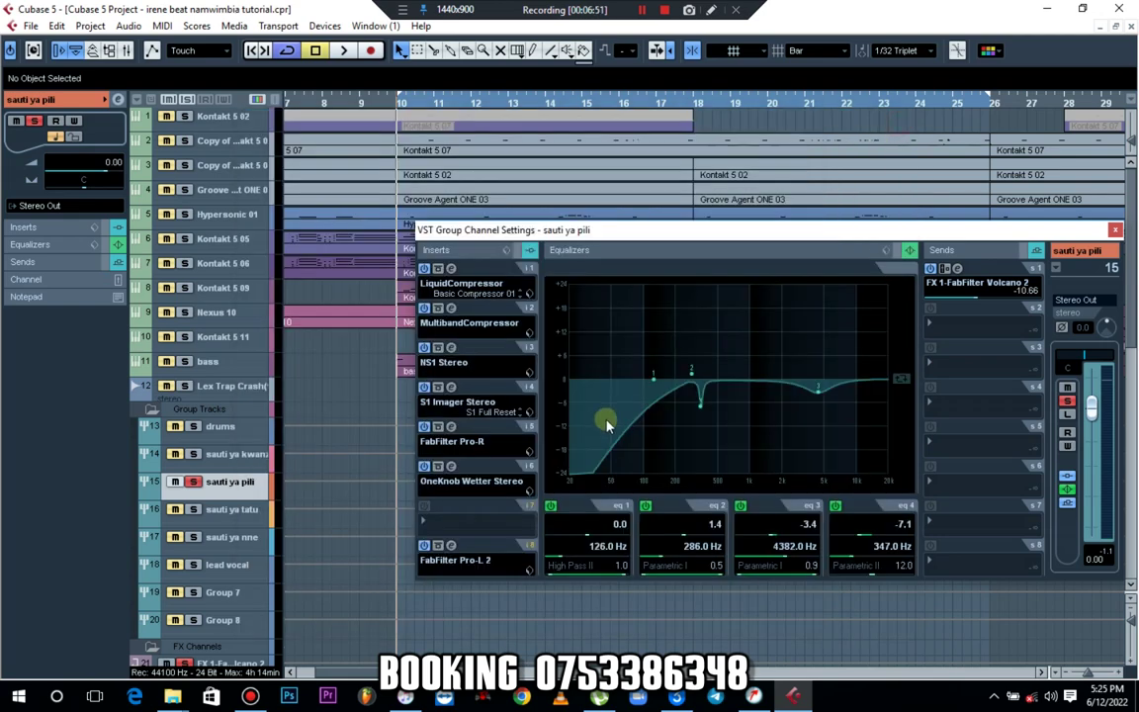
click(424, 468)
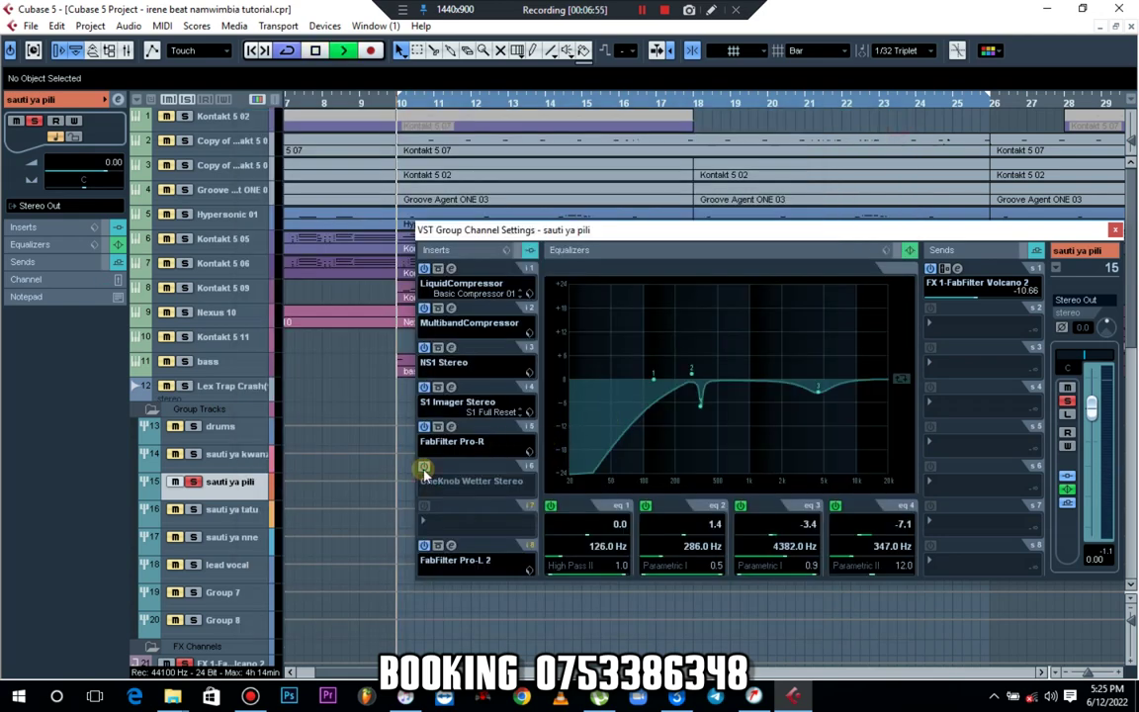
key(space)
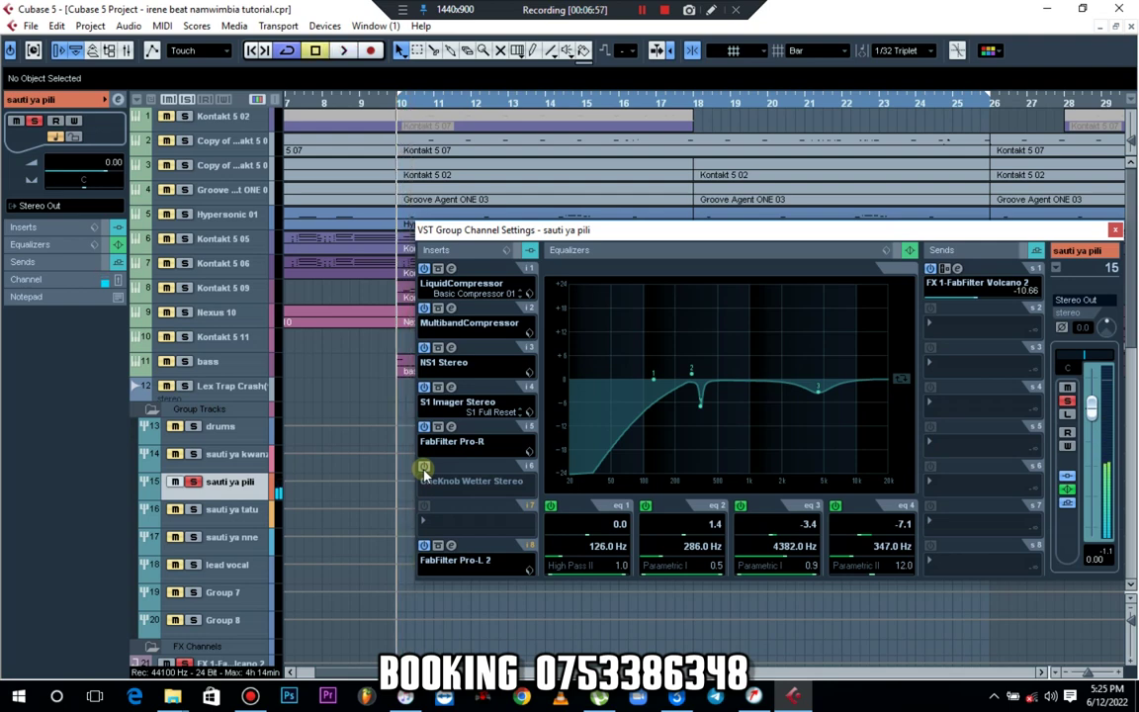
click(424, 468)
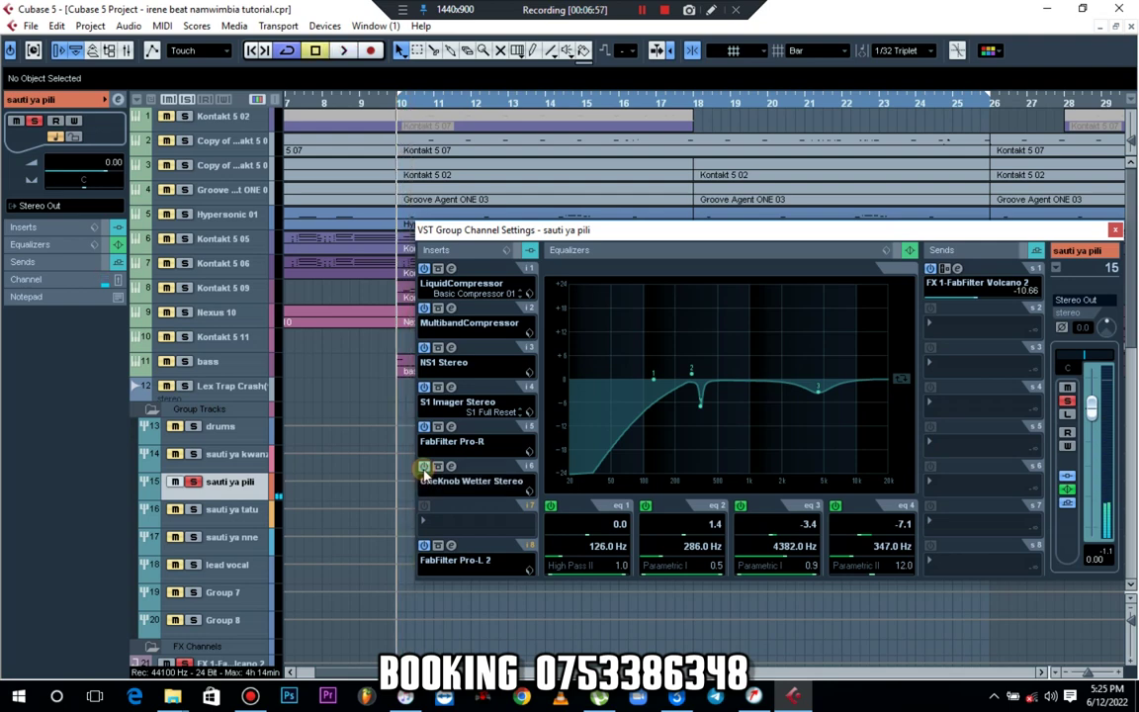
- Open the Pro-L 2 limiter on sauti ya pili, play the vocals through it and close its window
click(449, 546)
key(space)
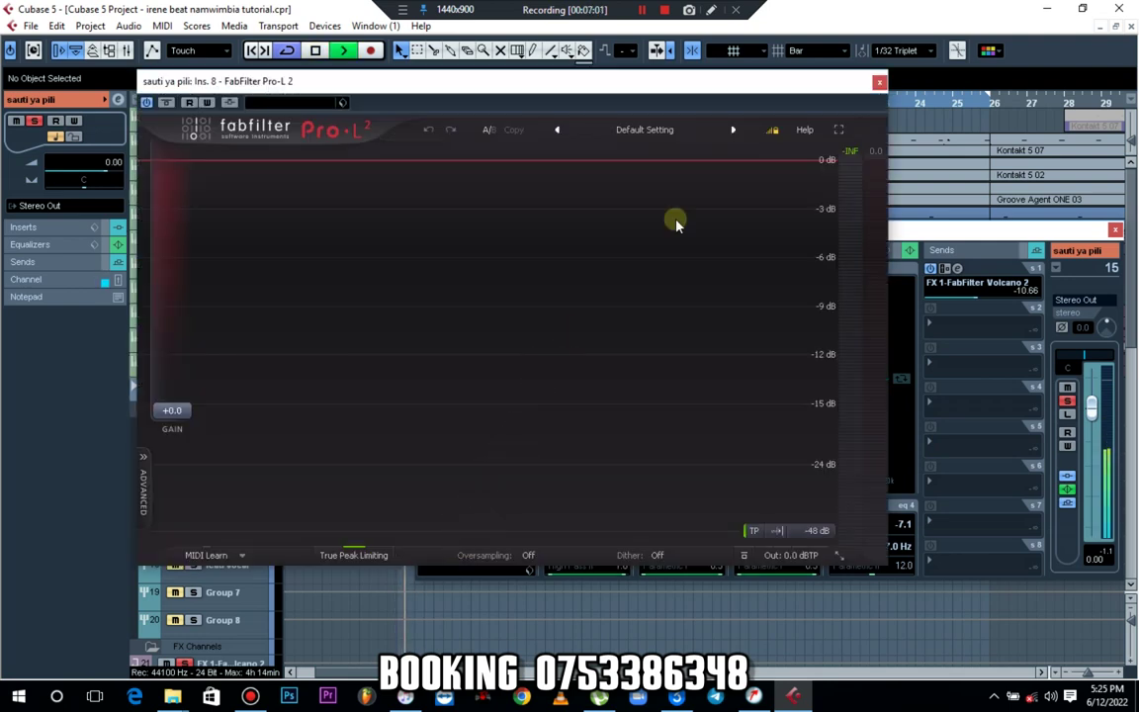
key(space)
click(878, 82)
click(366, 498)
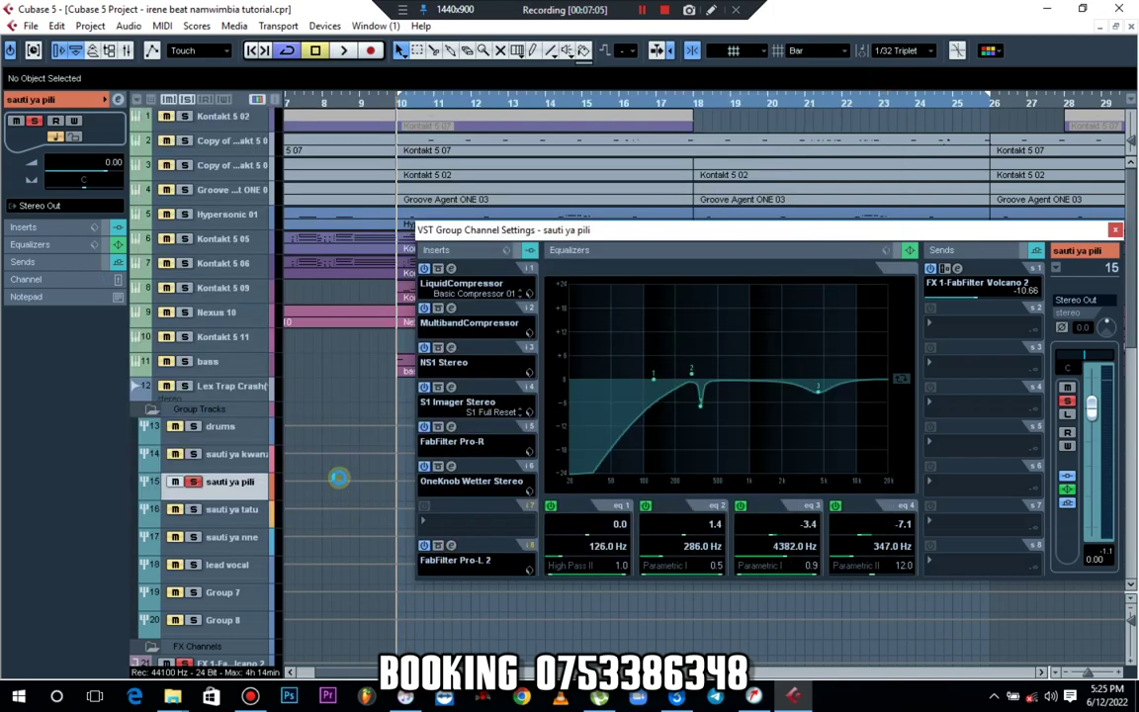
- Compare the channel settings of sauti ya kwanza and sauti ya pili, and play back sauti ya pili
click(246, 461)
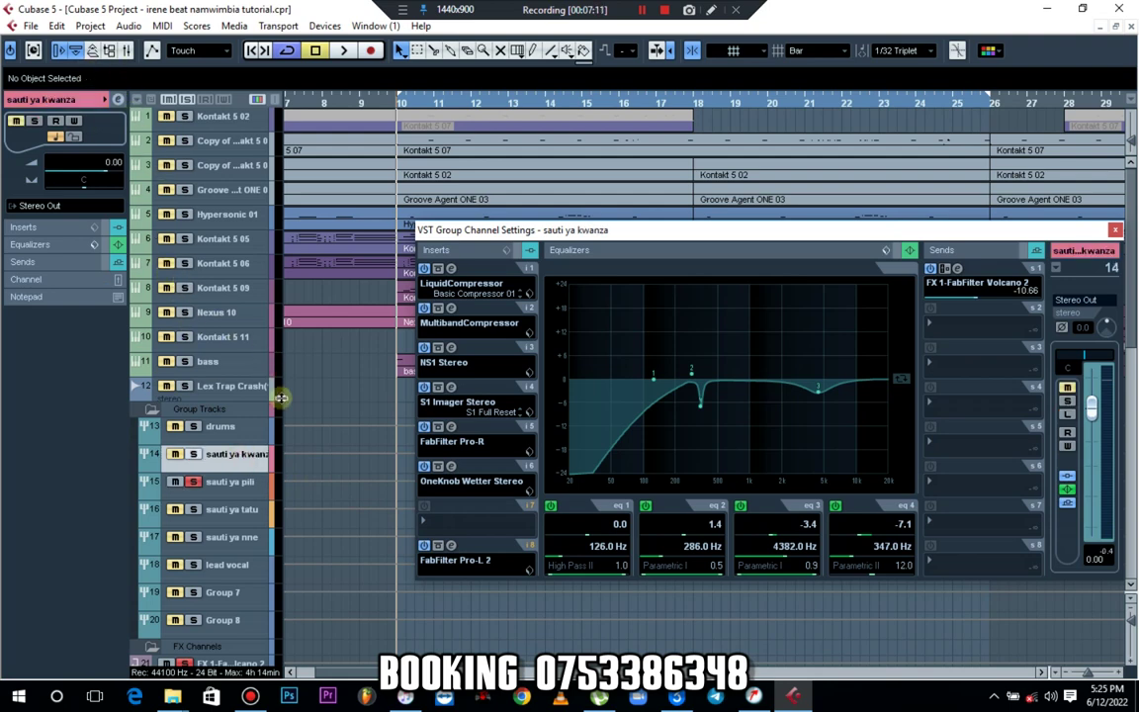
click(243, 479)
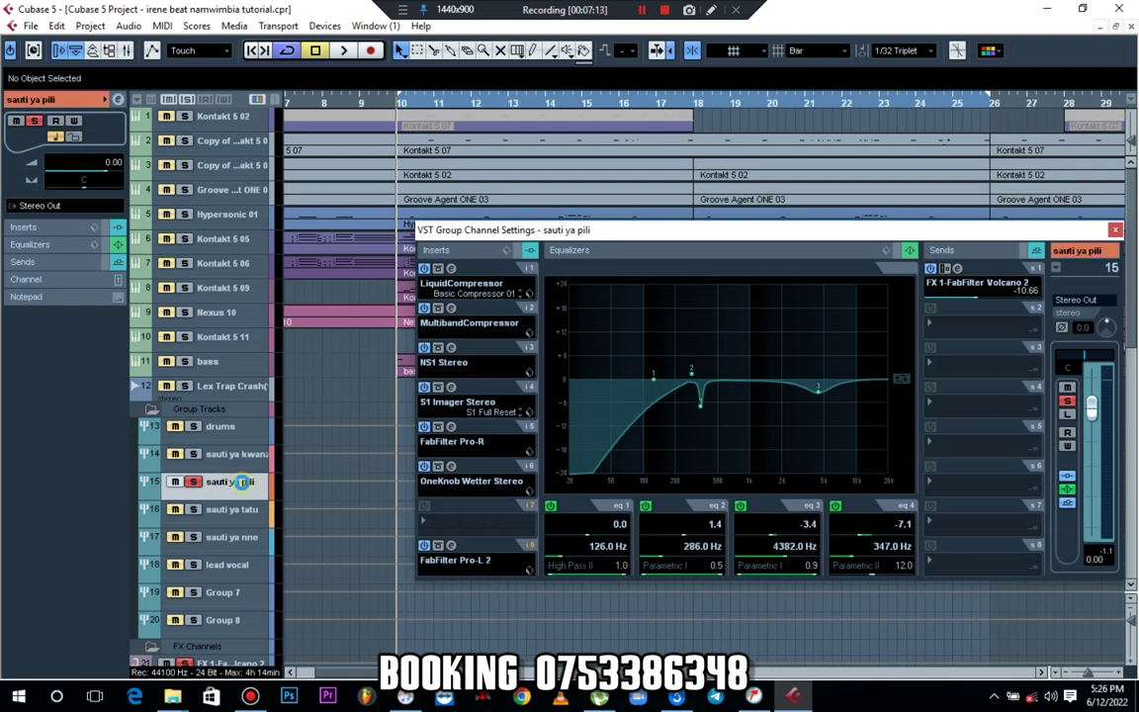
key(space)
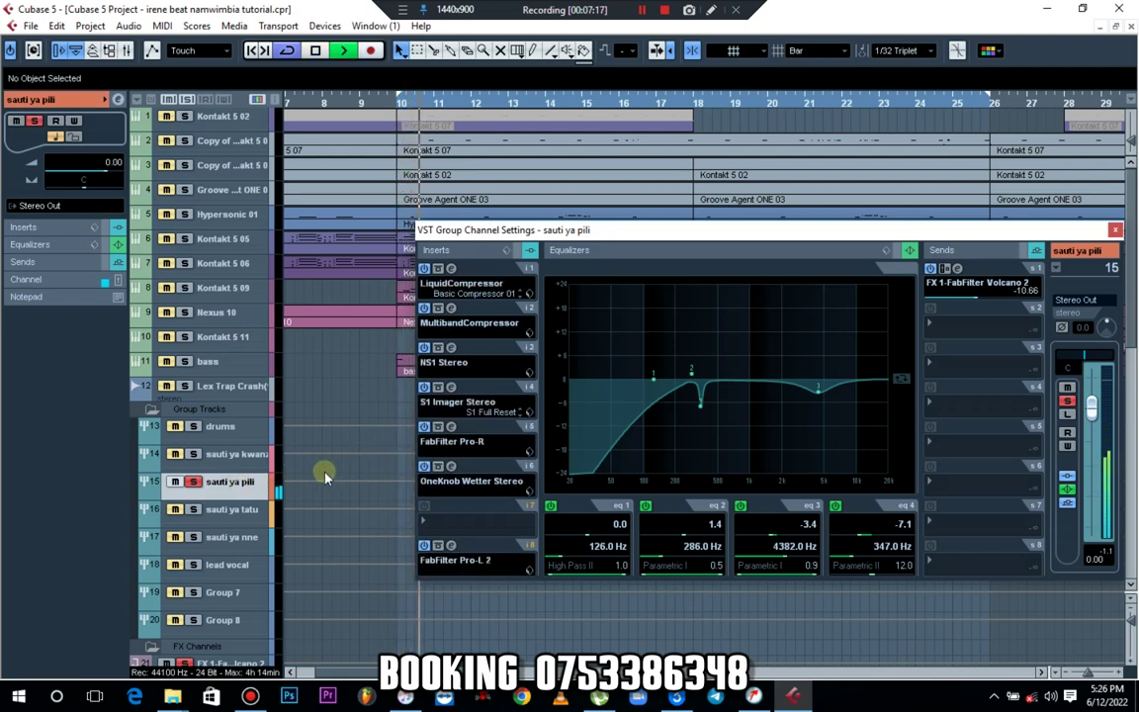
key(space)
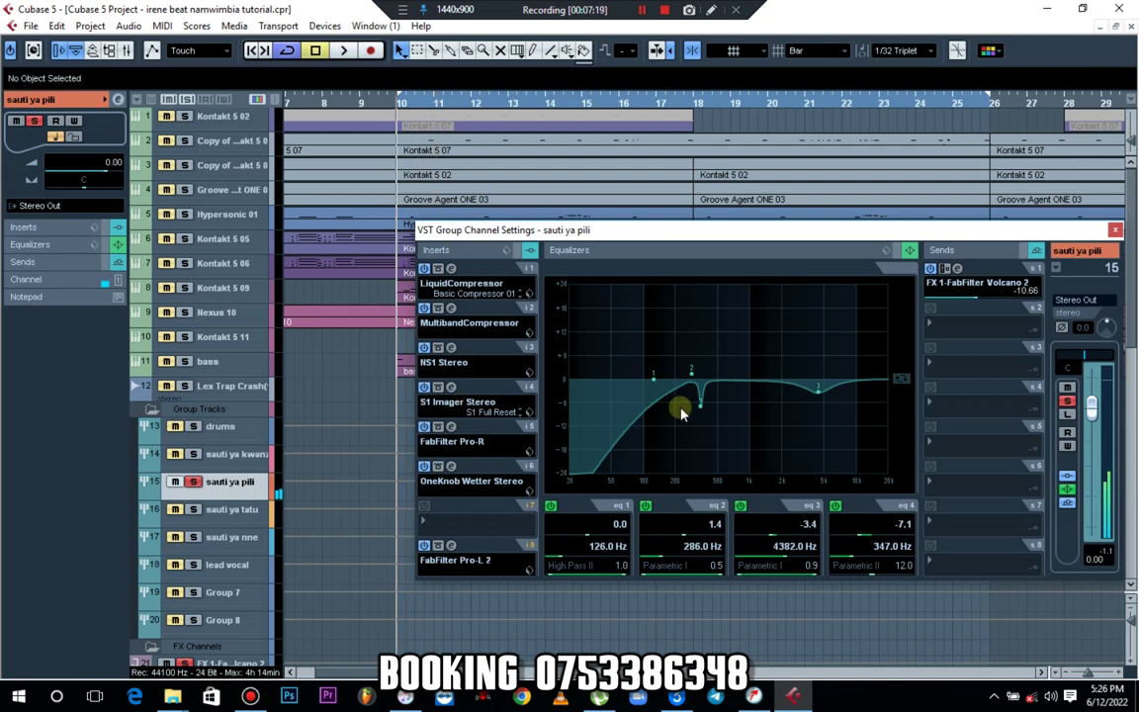
- Raise the gain of the third band slightly in the sauti ya pili MultibandCompressor and play back the vocals
click(450, 307)
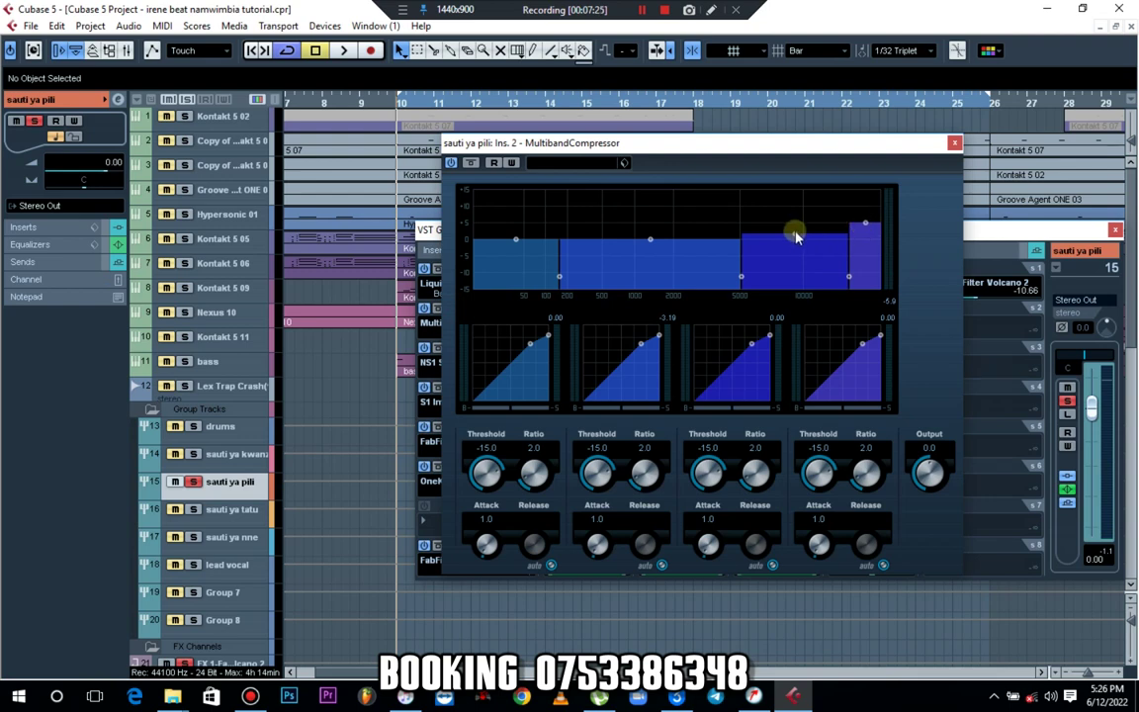
key(space)
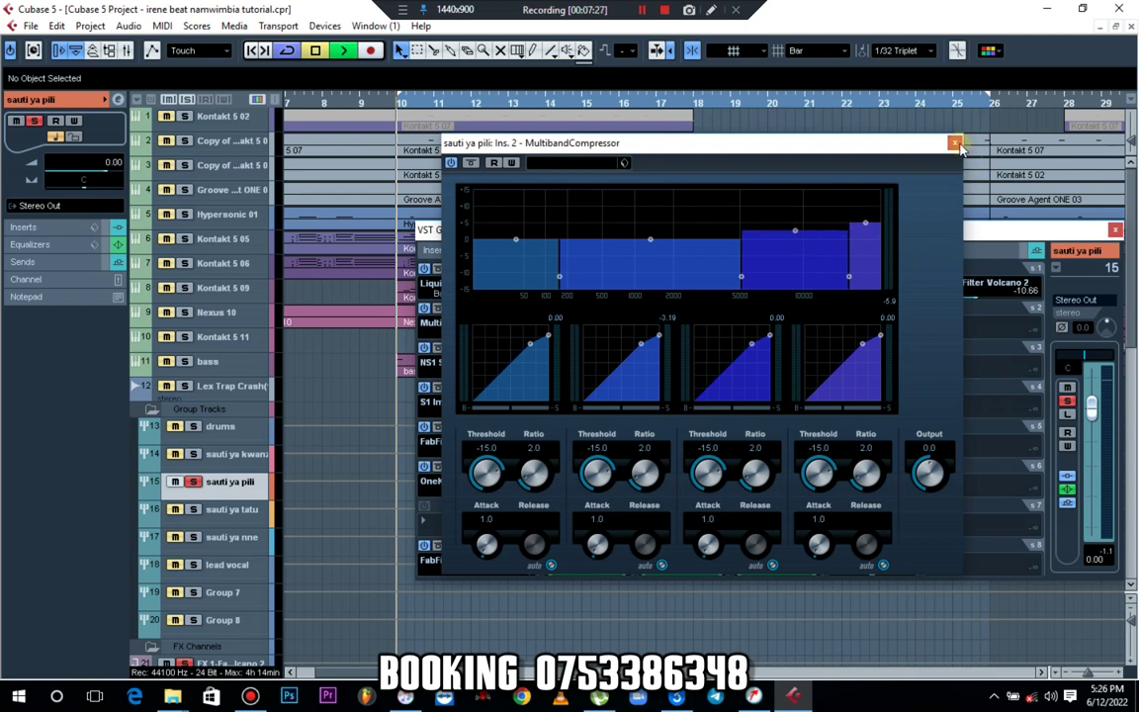
click(954, 142)
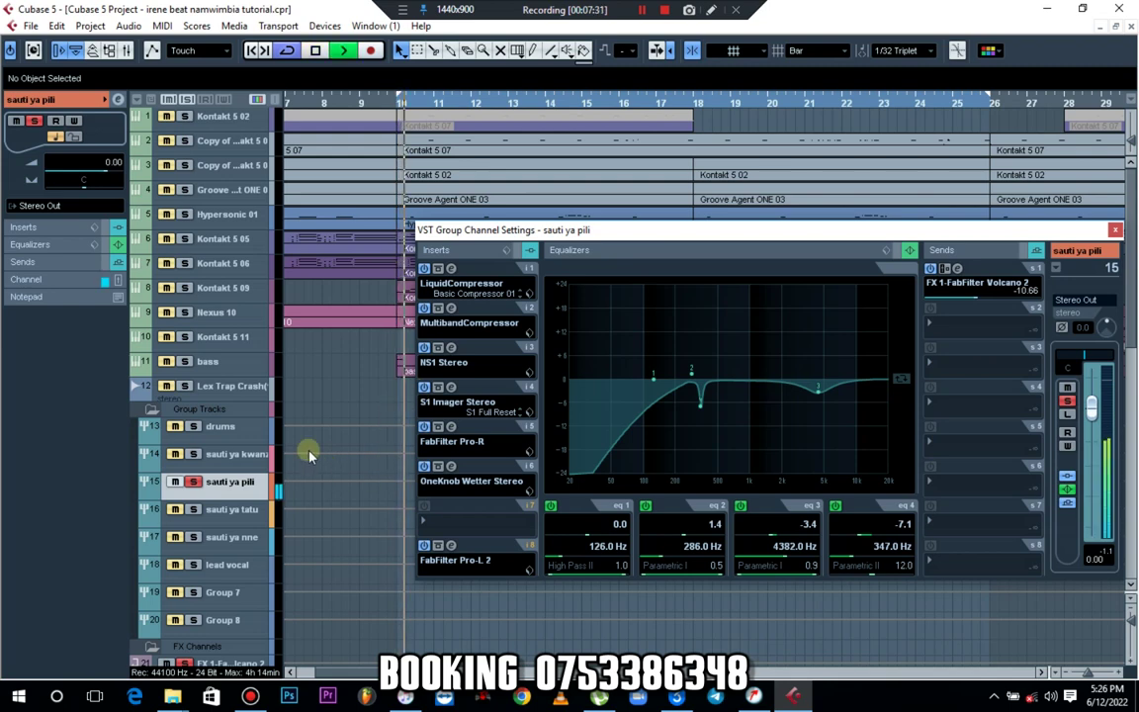
key(space)
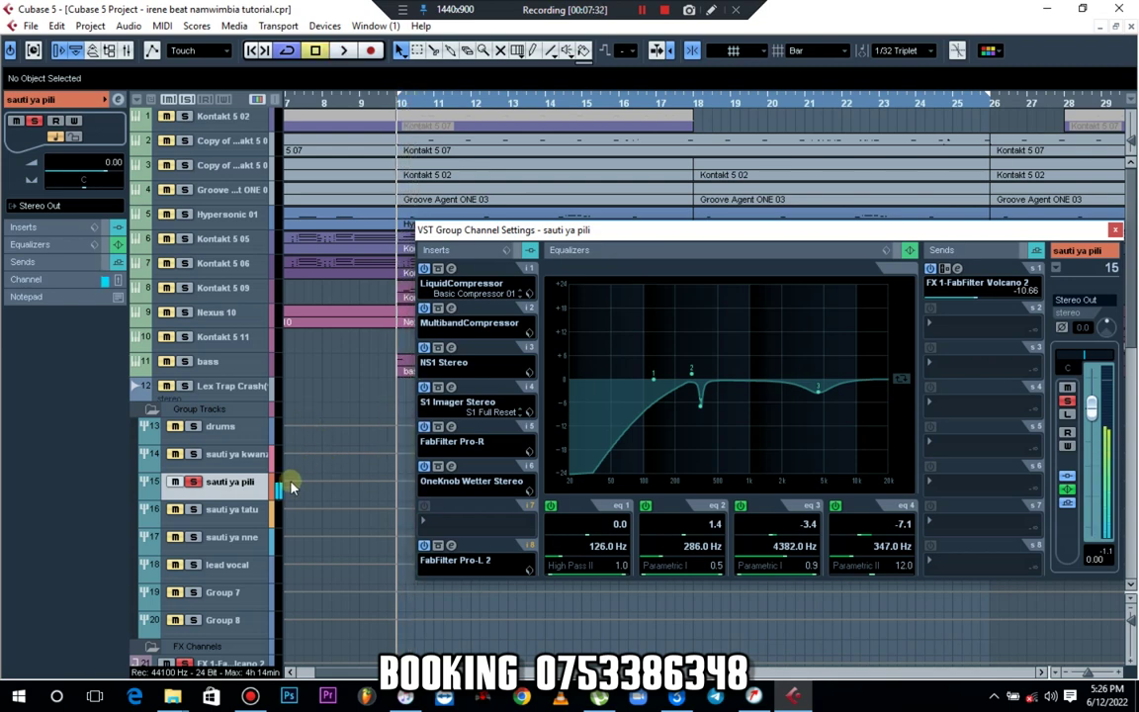
- Turn off the Maserati GRP and L1+ Ultramaximizer inserts on the drums group
click(228, 428)
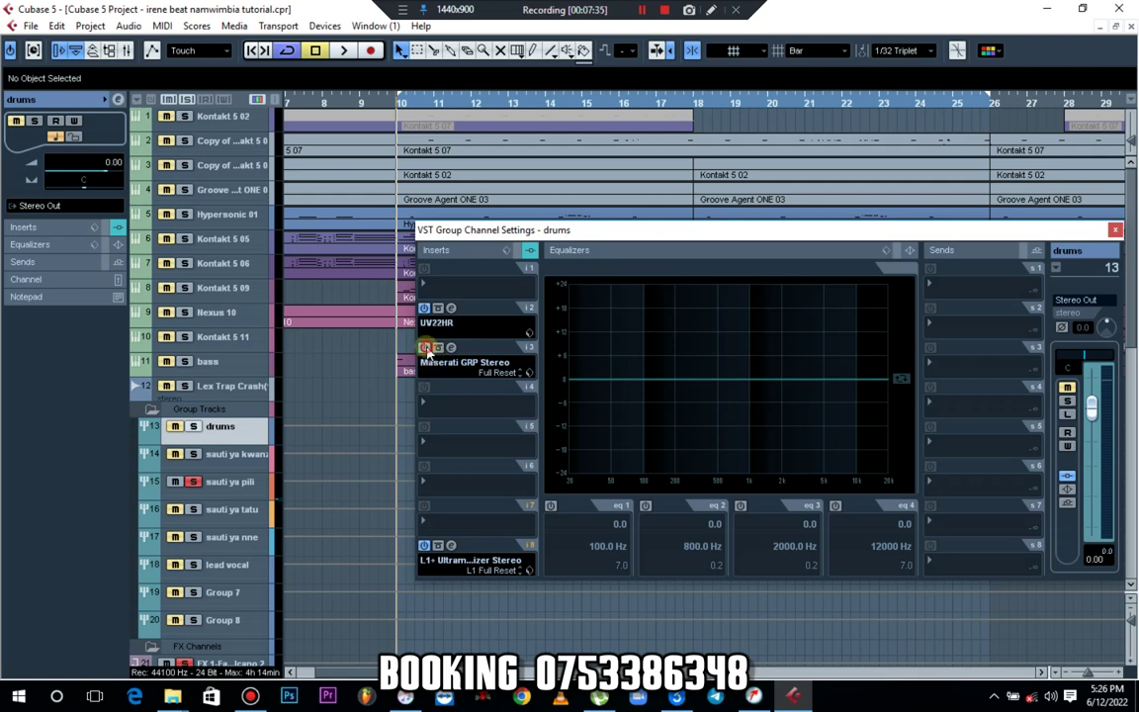
click(425, 348)
click(425, 545)
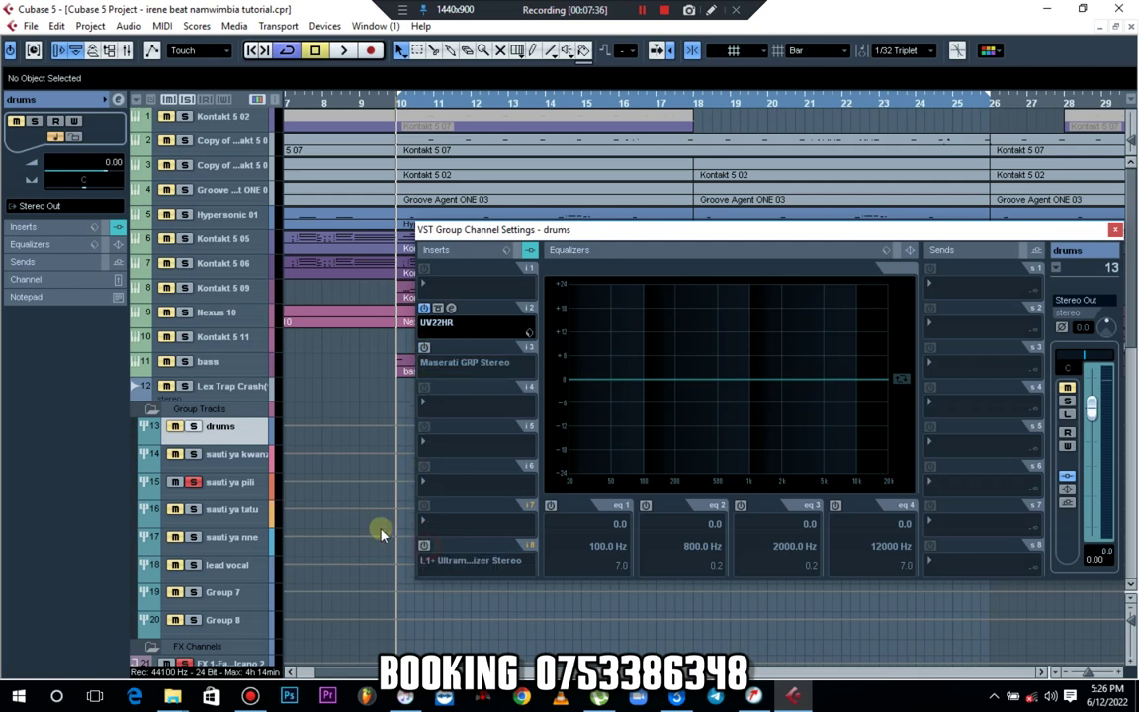
- Play back sauti ya pili alone, and again with the sauti ya kwanza group also soloed
click(229, 479)
key(space)
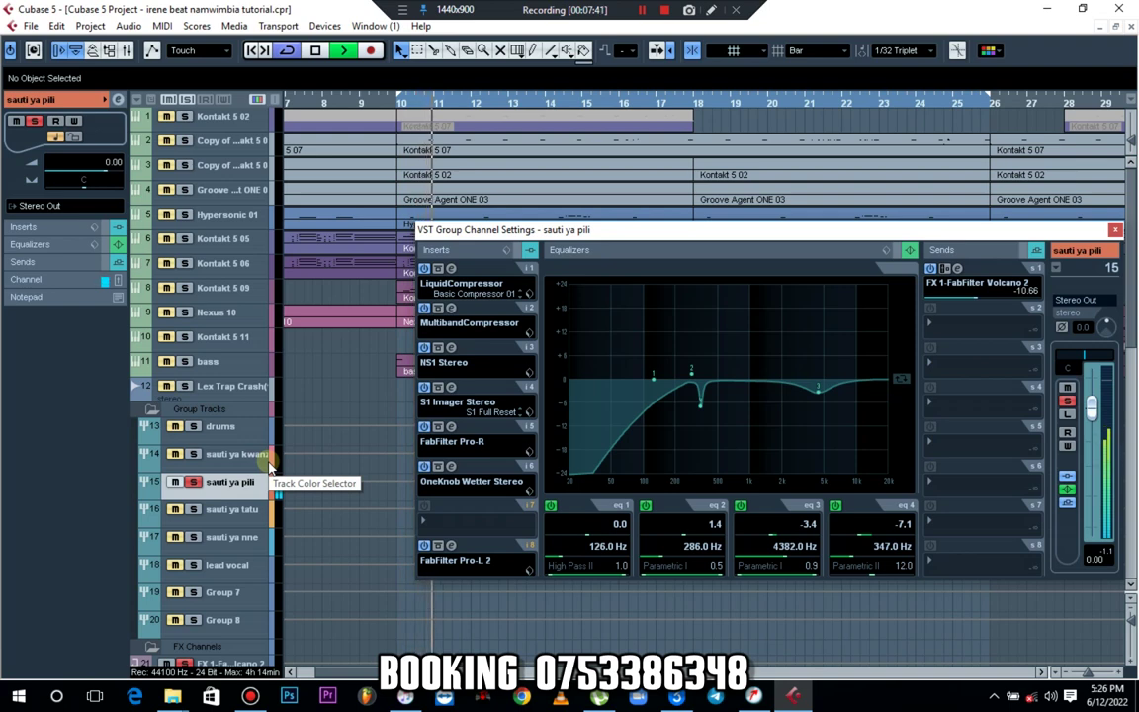
key(space)
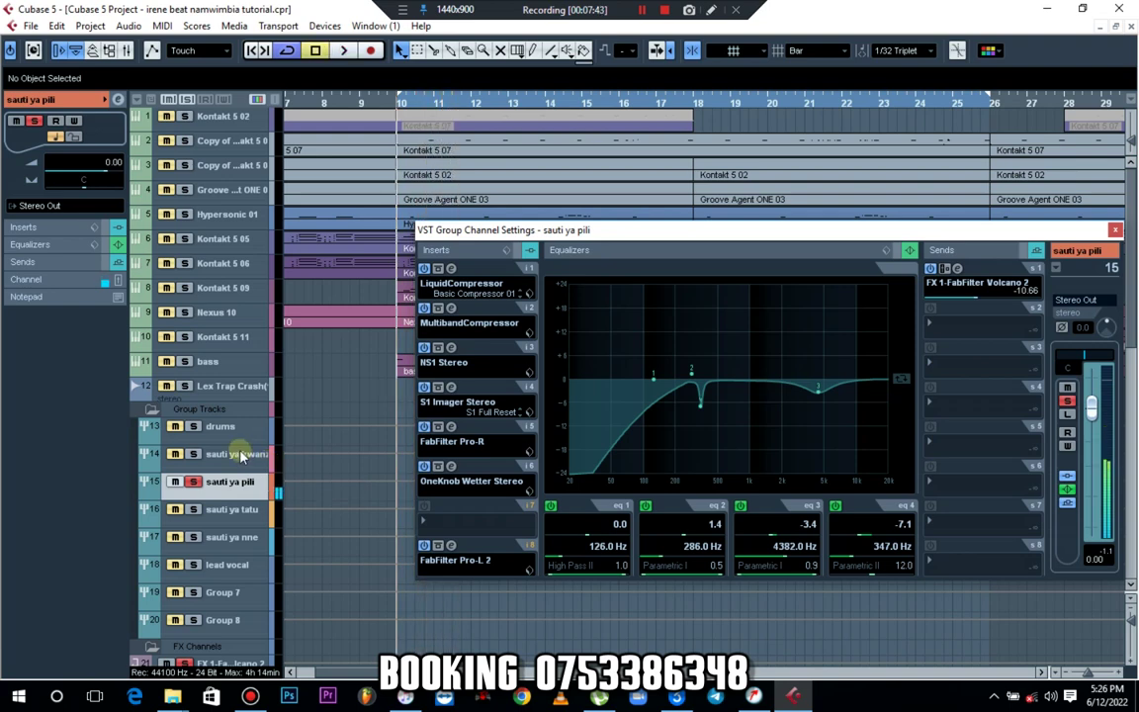
key(space)
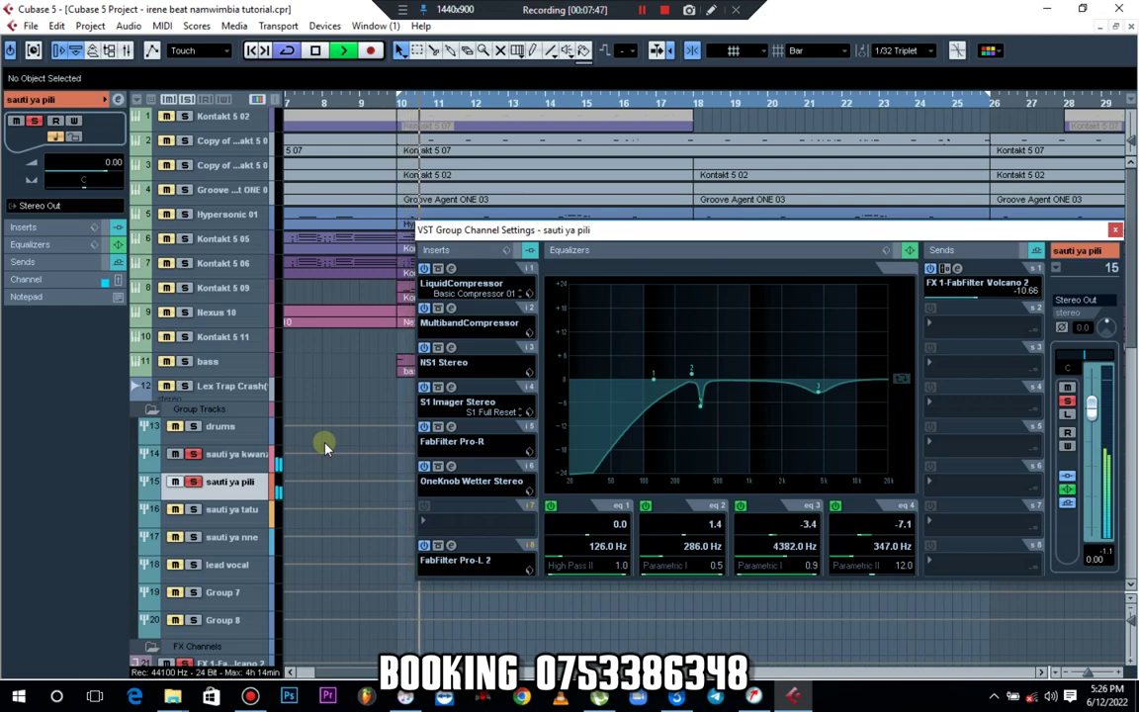
key(space)
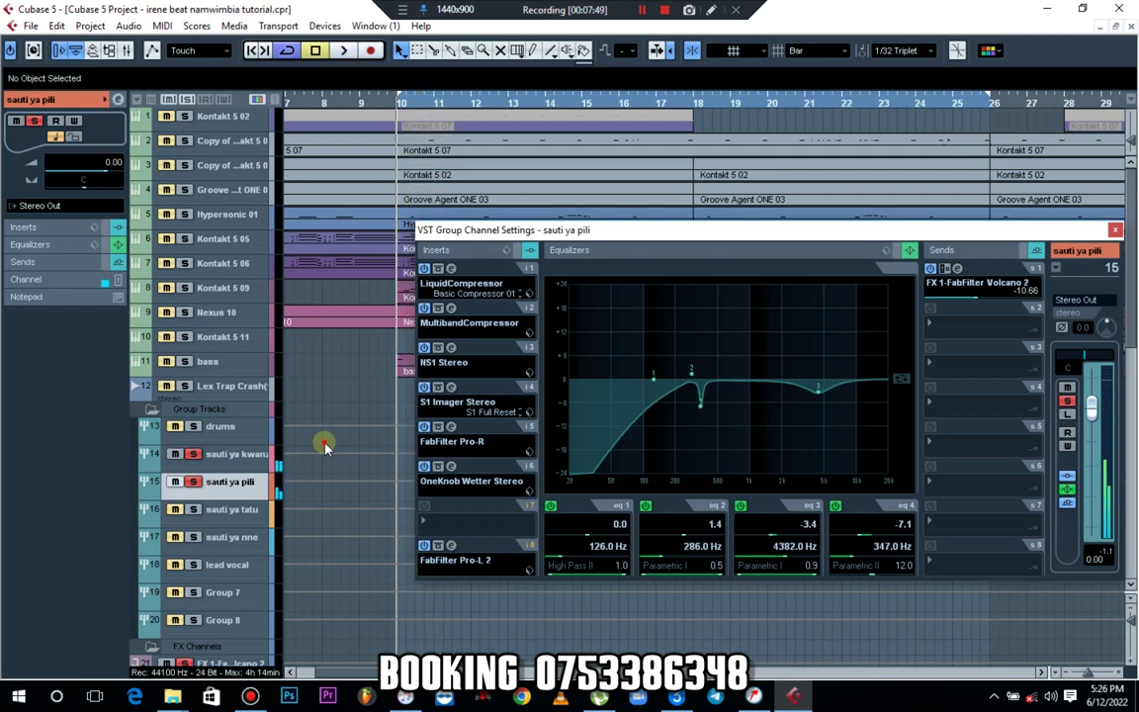
- Clear all active solos, solo the sauti ya tatu group and move its channel settings window clear of the track list
scroll(325, 444, down, 6)
scroll(312, 386, up, 2)
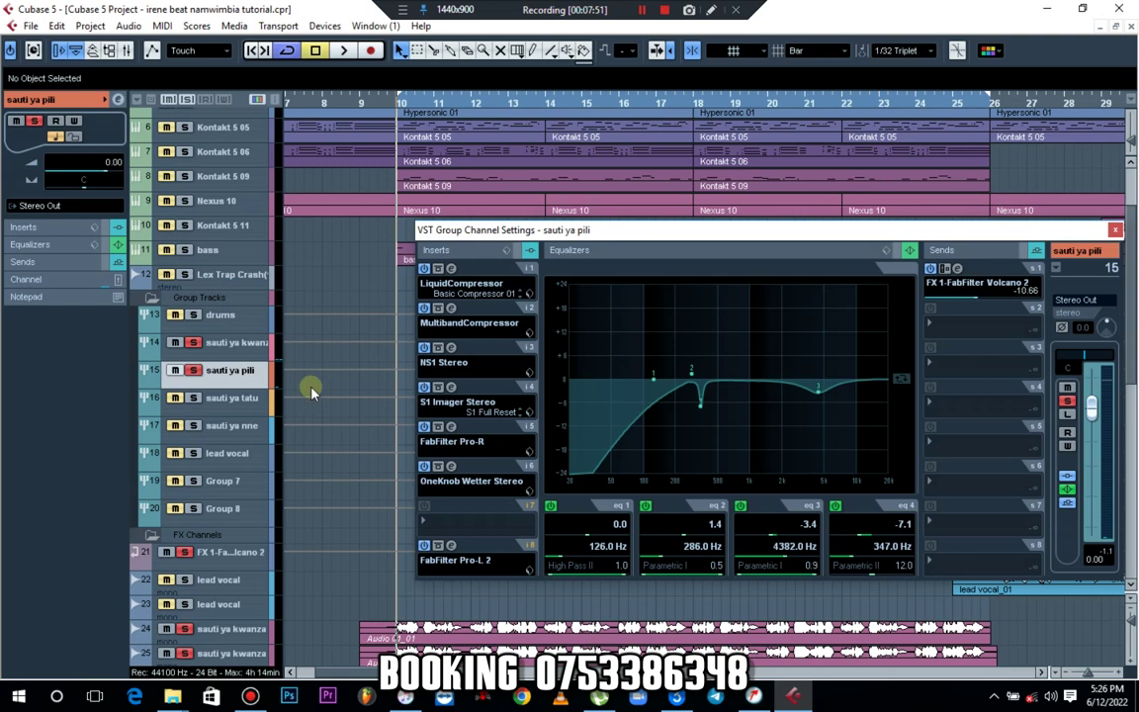
click(187, 99)
click(198, 398)
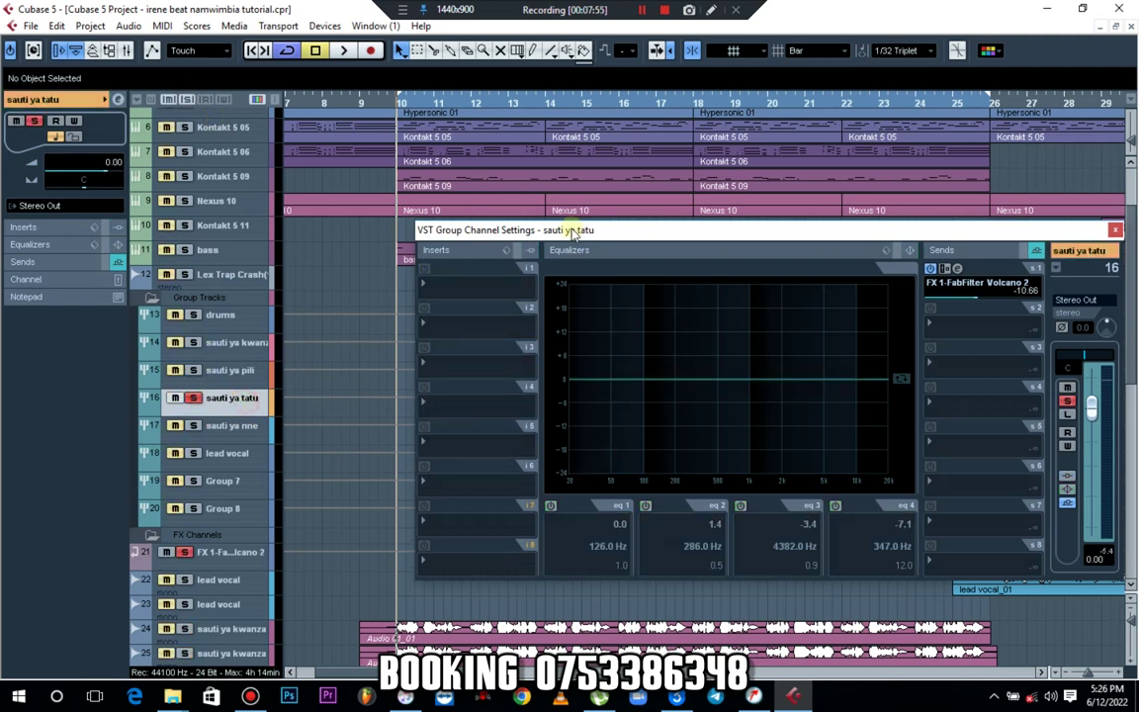
drag(521, 237, 472, 241)
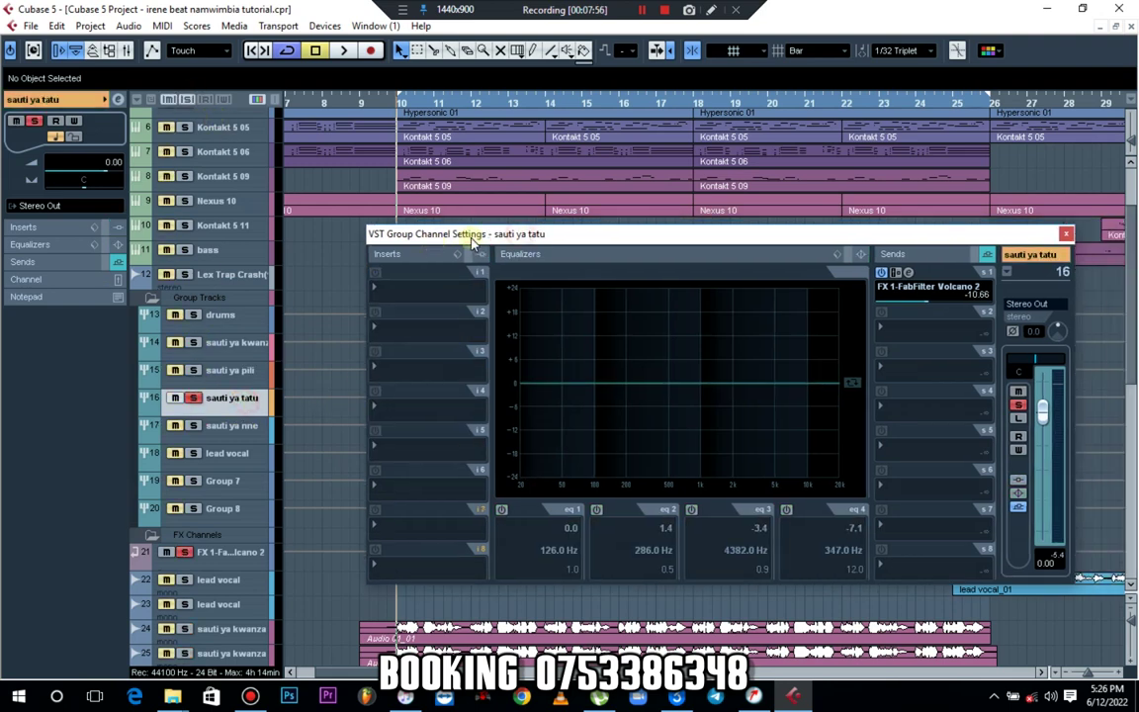
- Paste the sauti ya kwanza channel settings, with the insert chain and EQ, onto the sauti ya tatu group
click(237, 343)
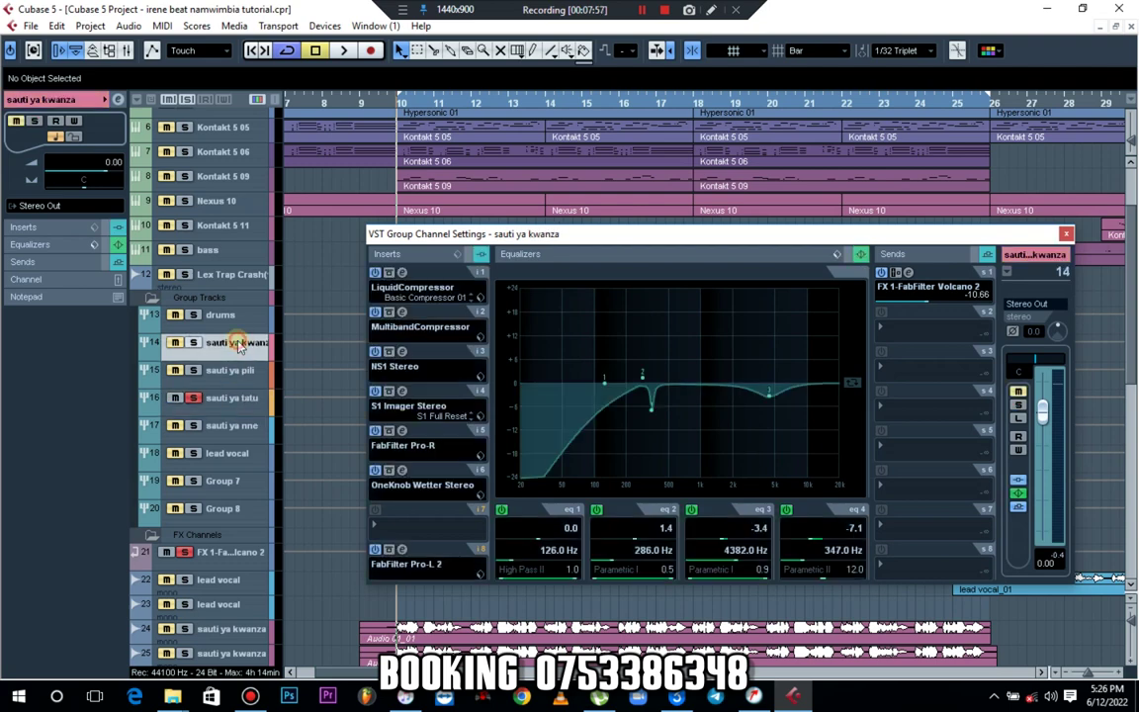
click(213, 396)
click(57, 26)
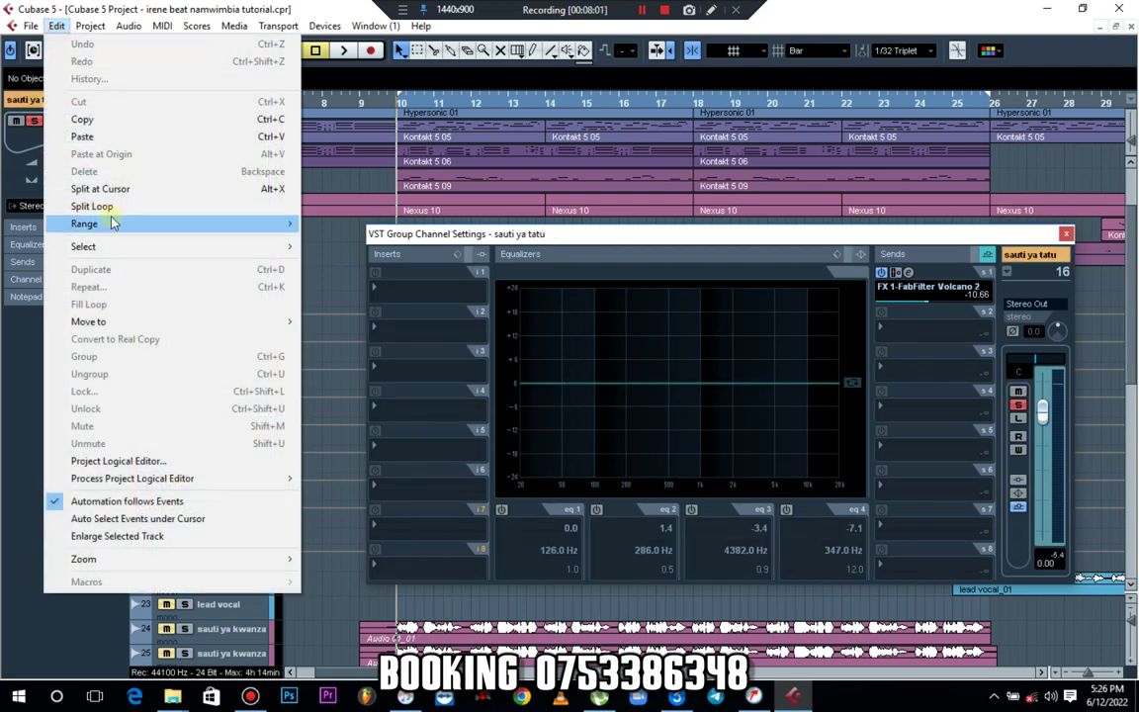
click(97, 142)
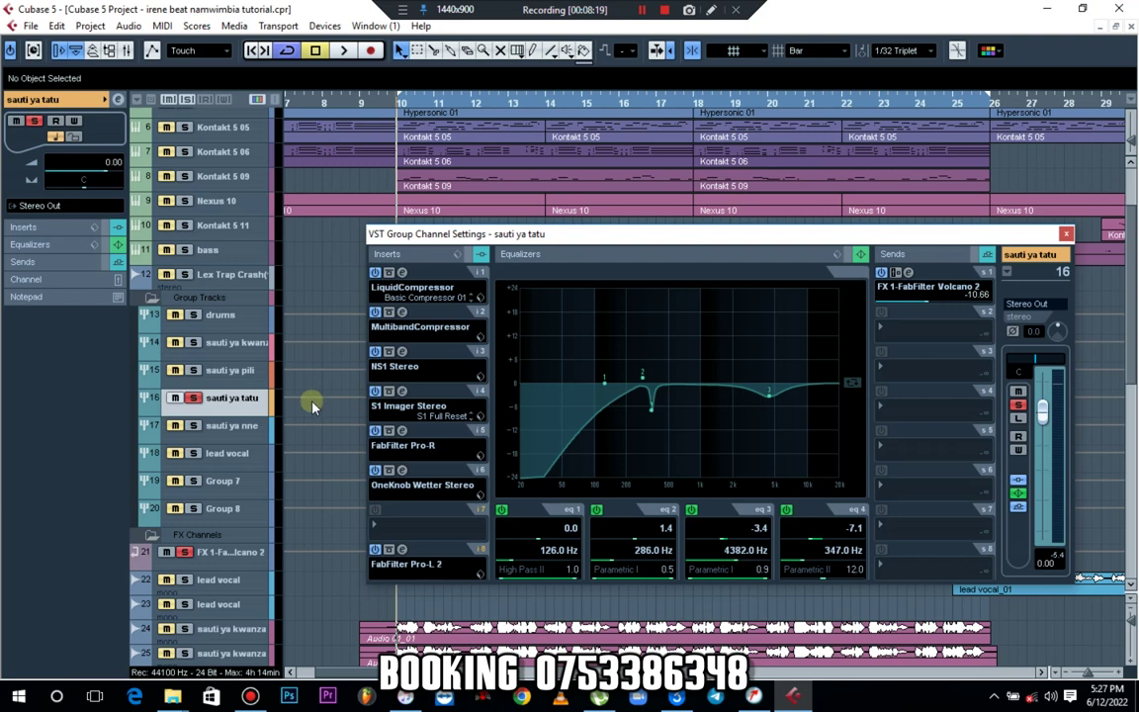
- Play back sauti ya tatu with the pasted chain and compare its channel settings with sauti ya pili
key(space)
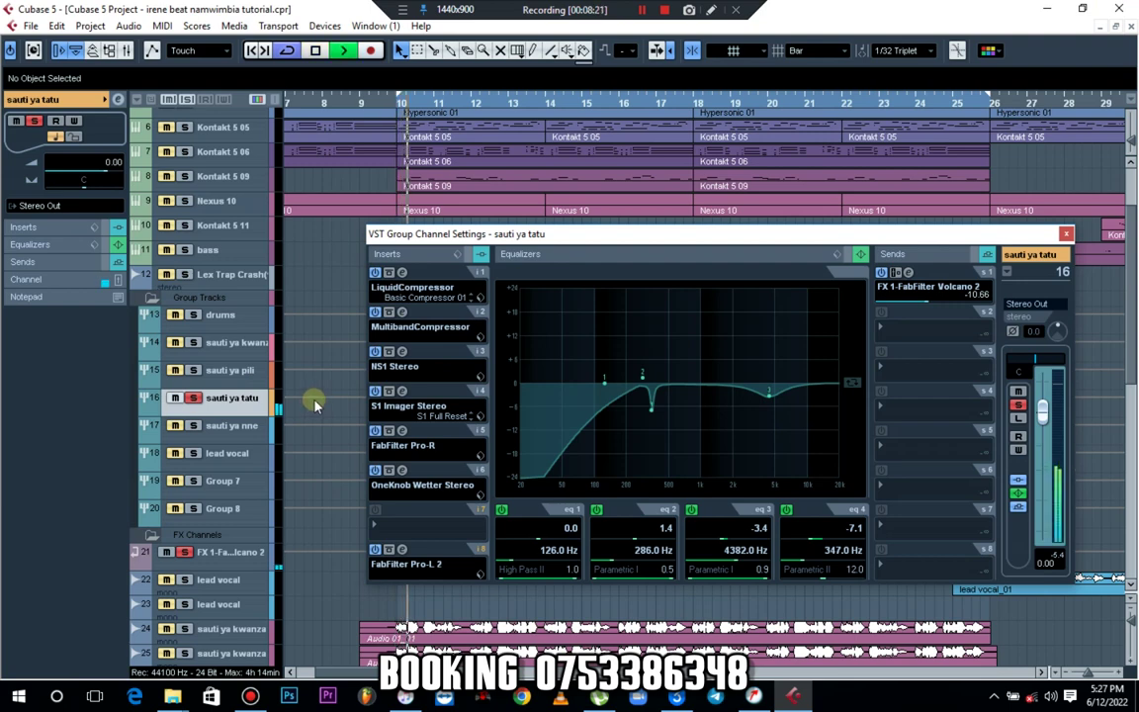
key(space)
click(240, 369)
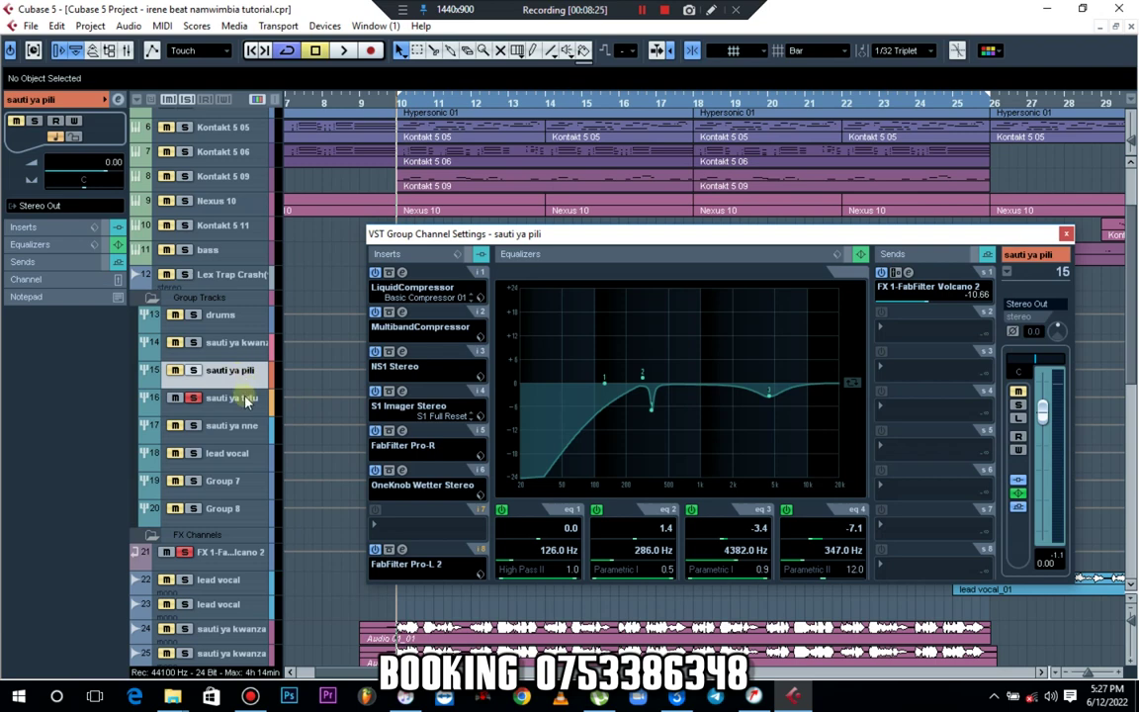
click(246, 399)
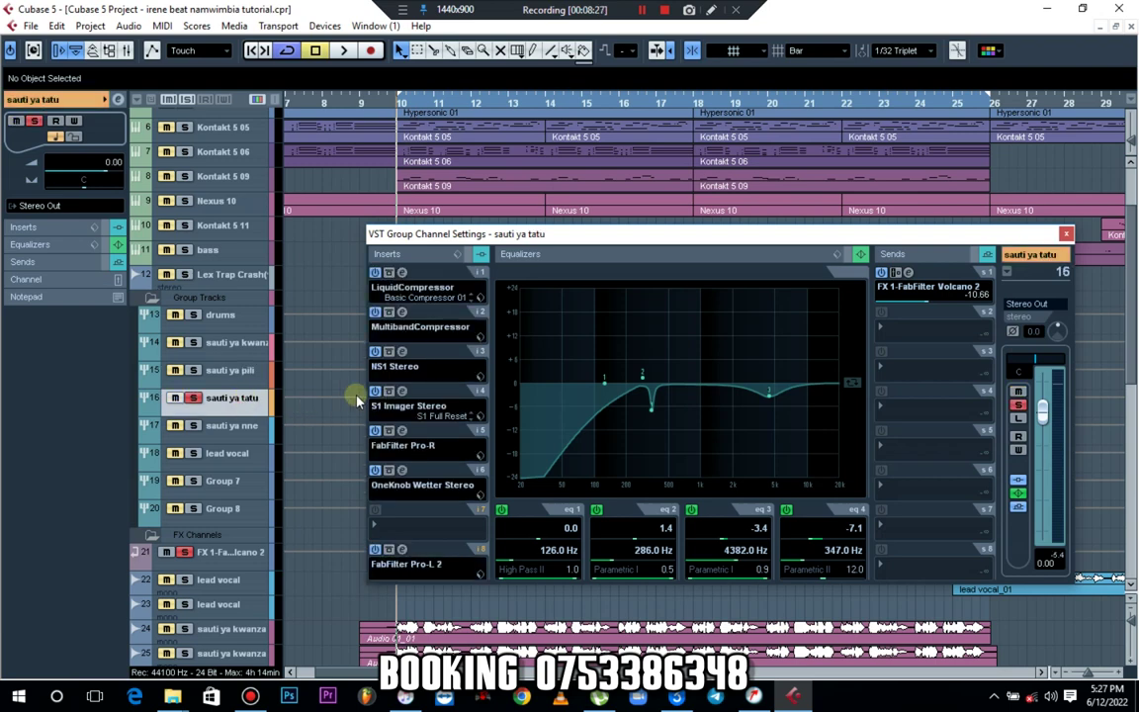
- Play back the sauti ya tatu vocals once more and close the channel settings window
scroll(338, 399, down, 4)
key(space)
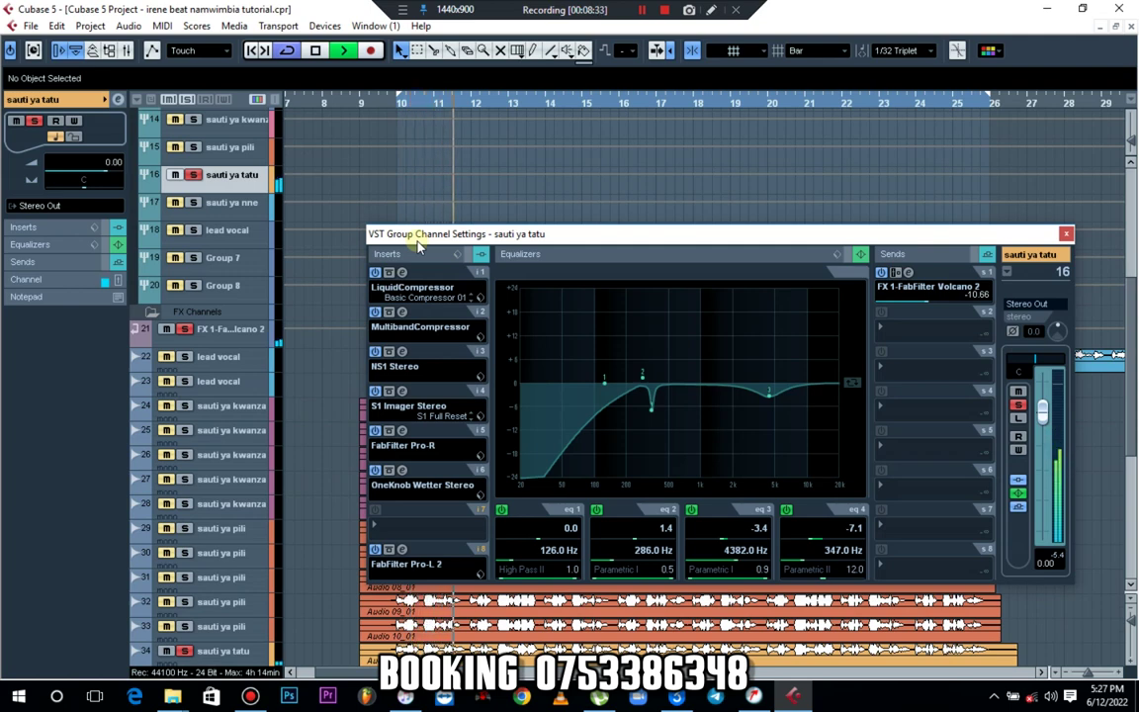
key(space)
drag(458, 235, 412, 208)
click(1020, 210)
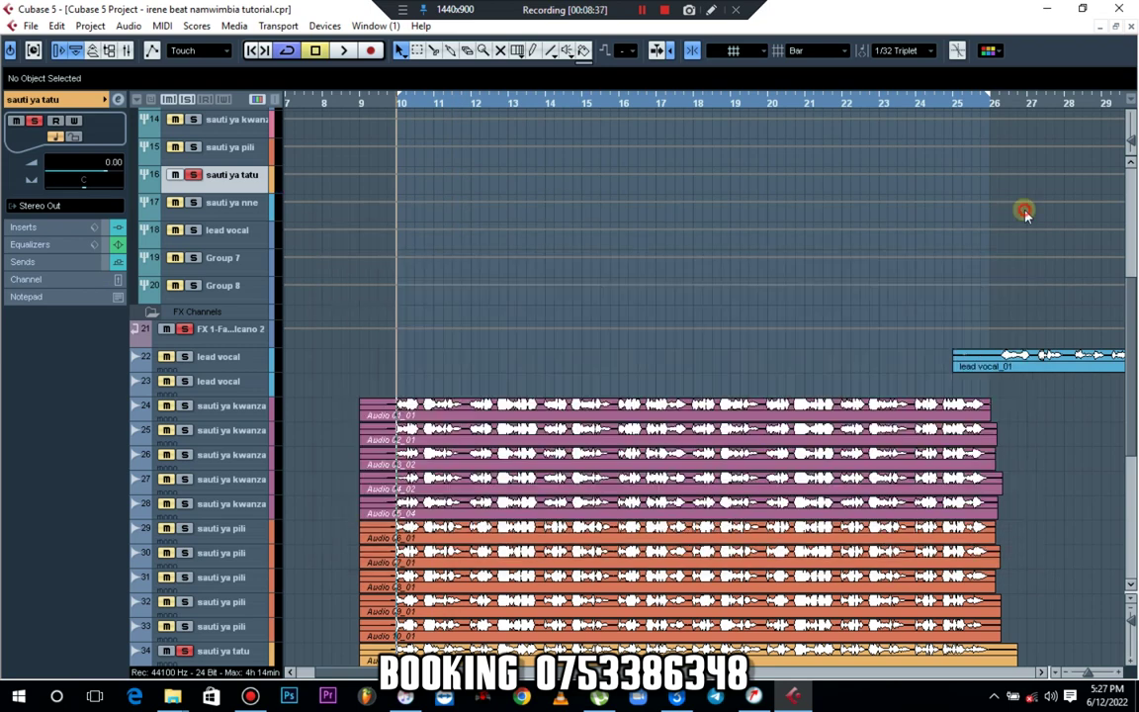
- Solo the sauti ya nne group, open its channel settings and paste the copied insert chain and EQ onto it
click(222, 204)
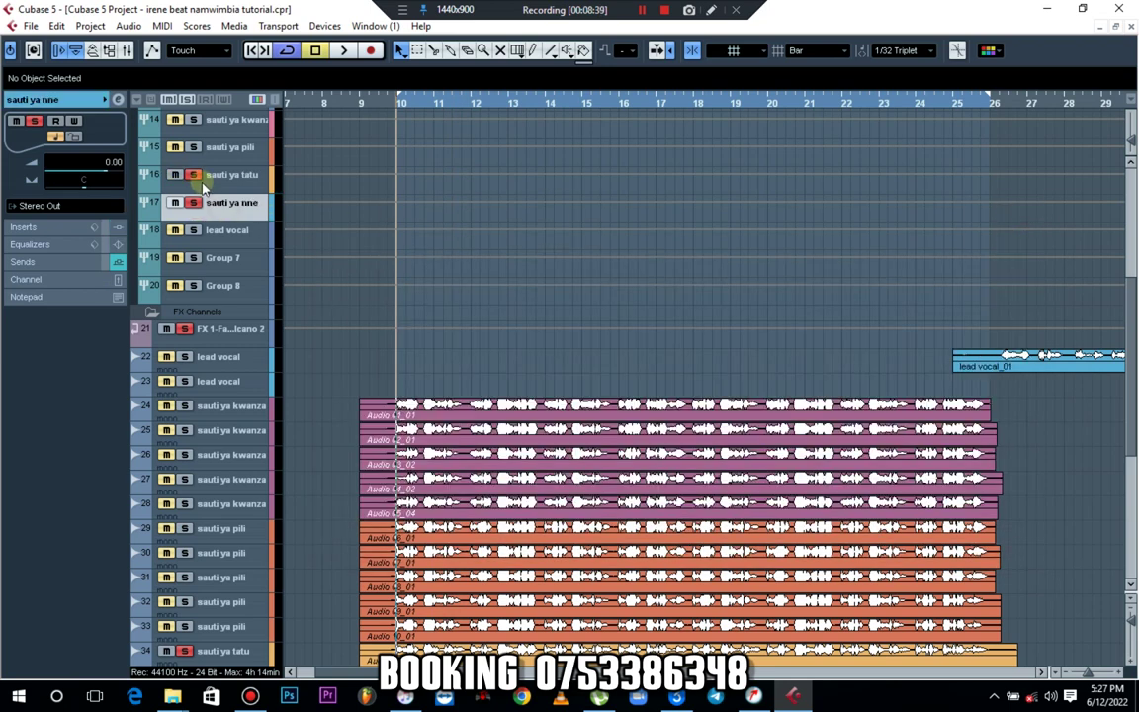
click(119, 100)
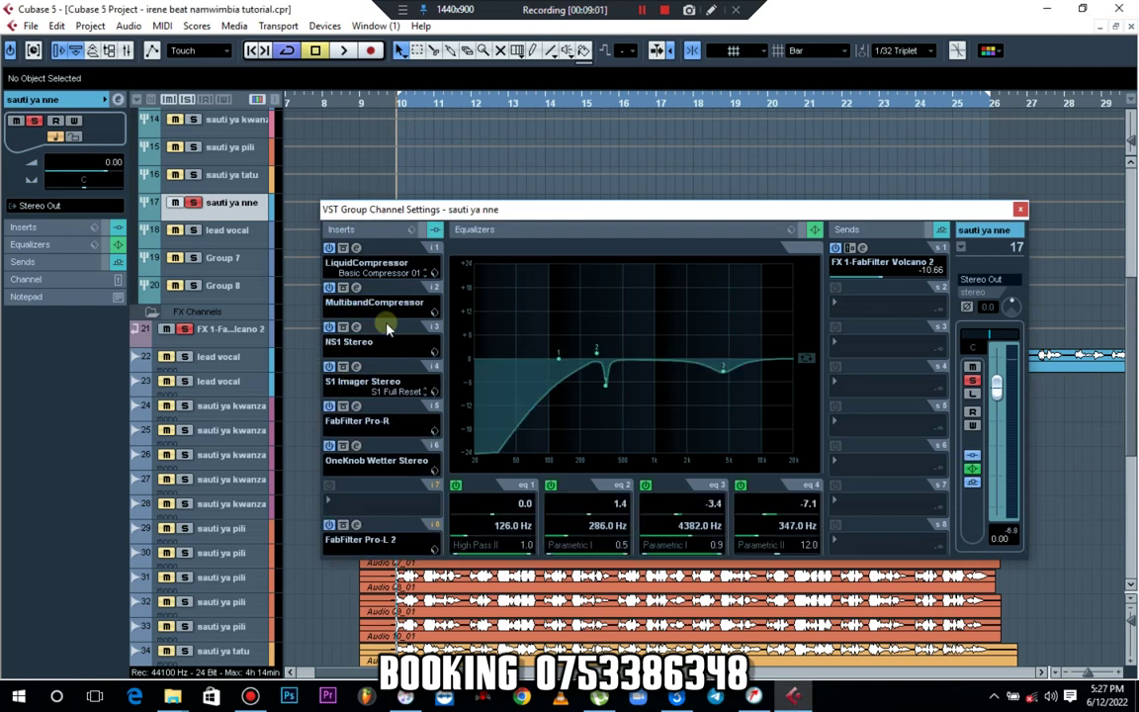
- Play back the sauti ya nne vocals and compare the group's channel settings with sauti ya tatu
key(space)
click(251, 182)
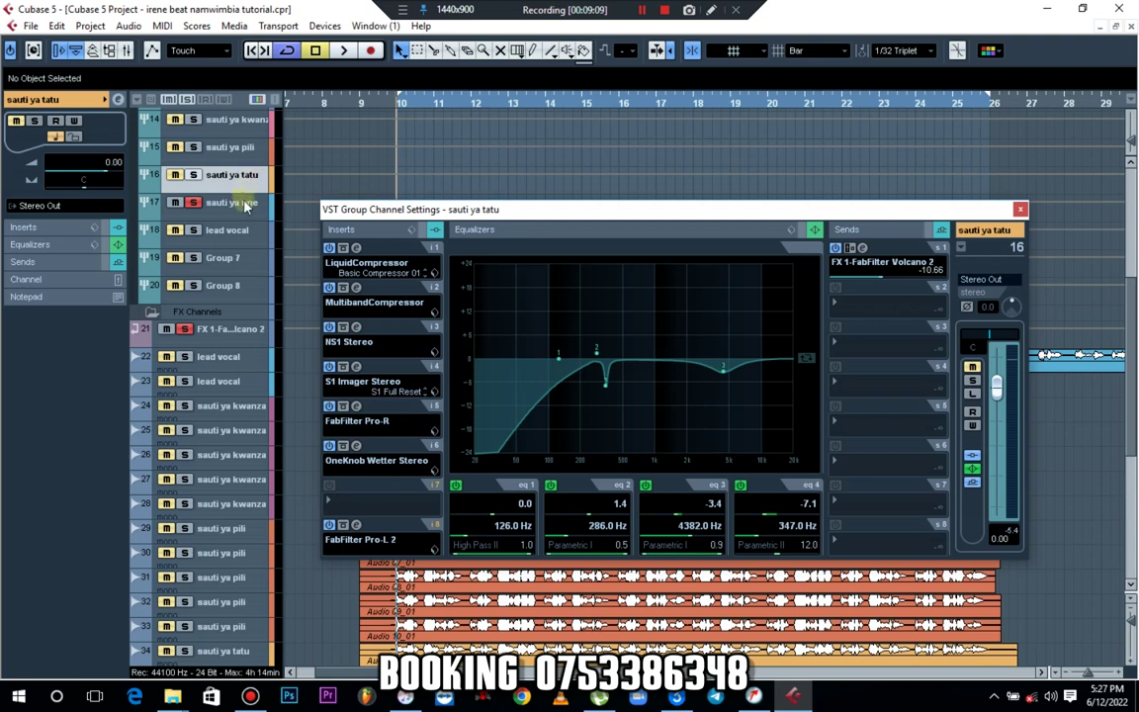
click(246, 203)
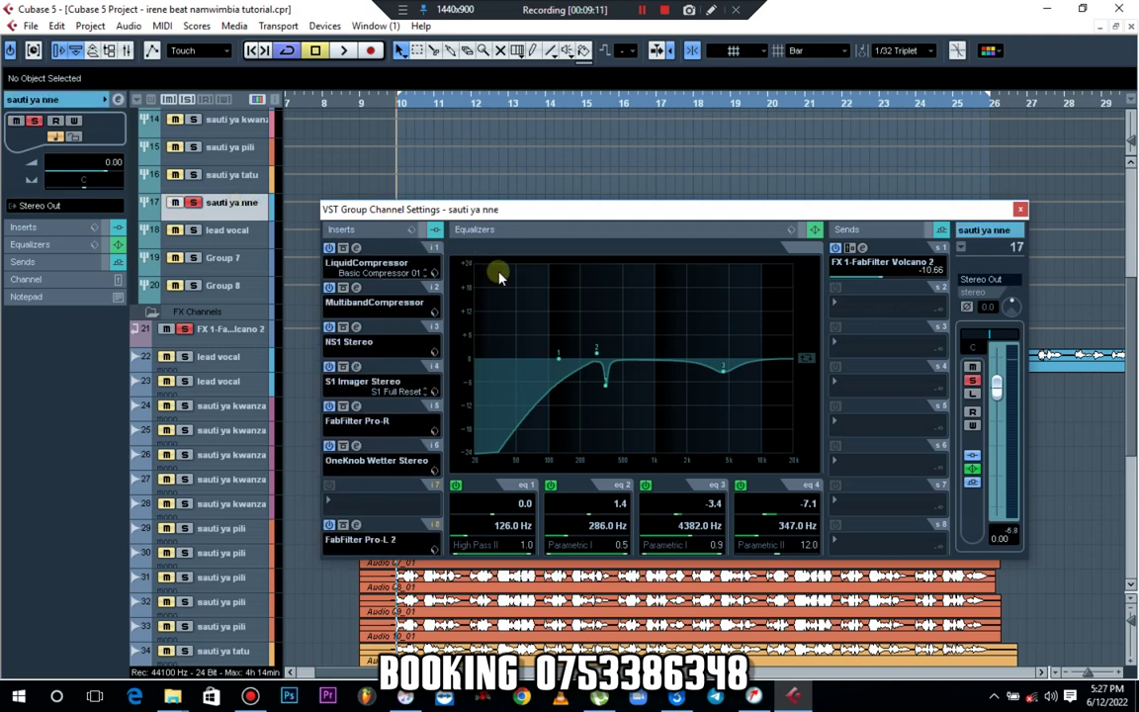
- Play back the sauti ya nne vocals once more, close the channel settings window and solo all four backing vocal groups
key(space)
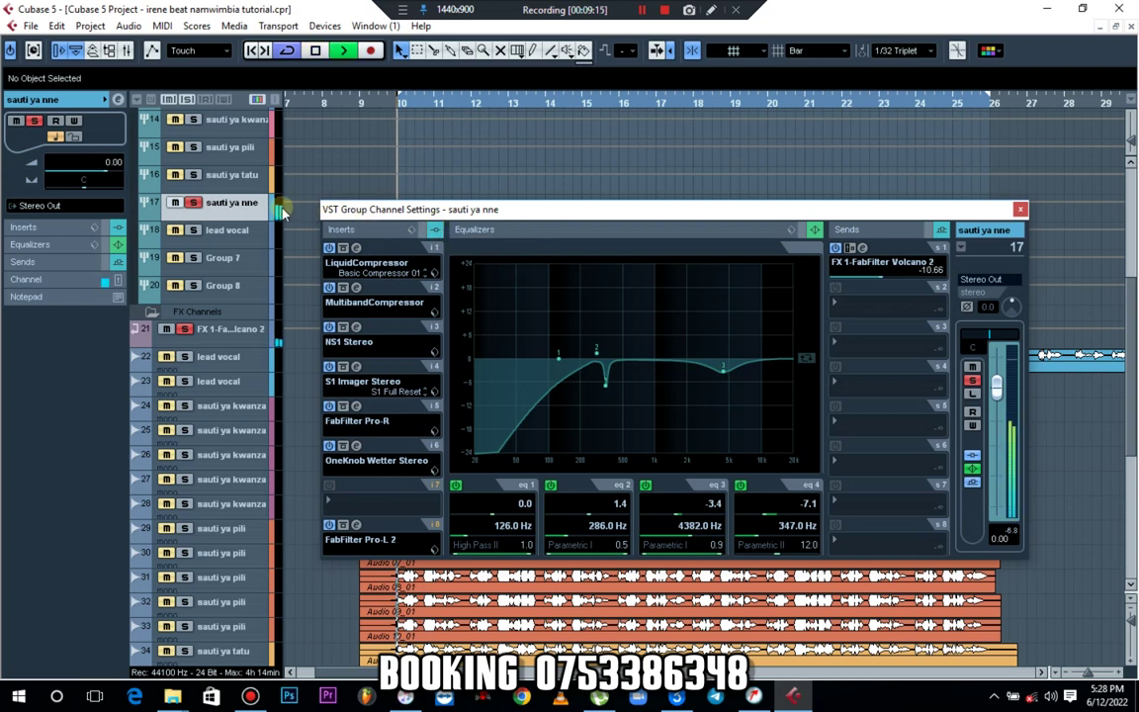
key(space)
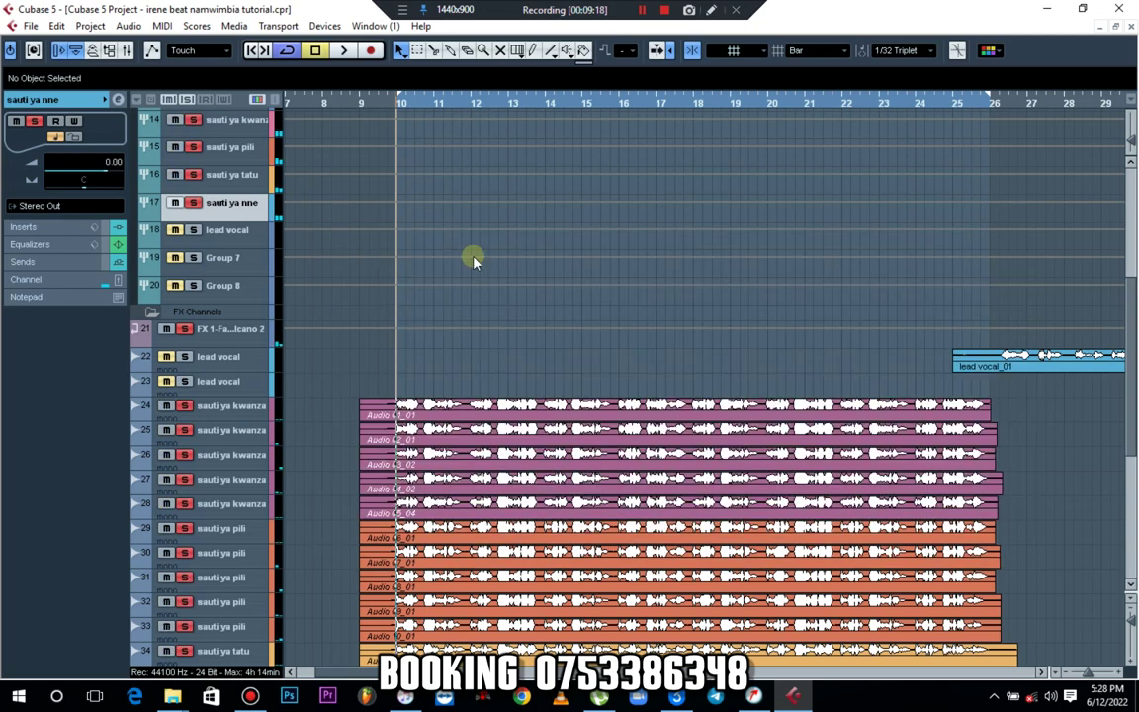
- Clear all solos and play back the four backing vocal groups together with the beat
scroll(475, 261, up, 5)
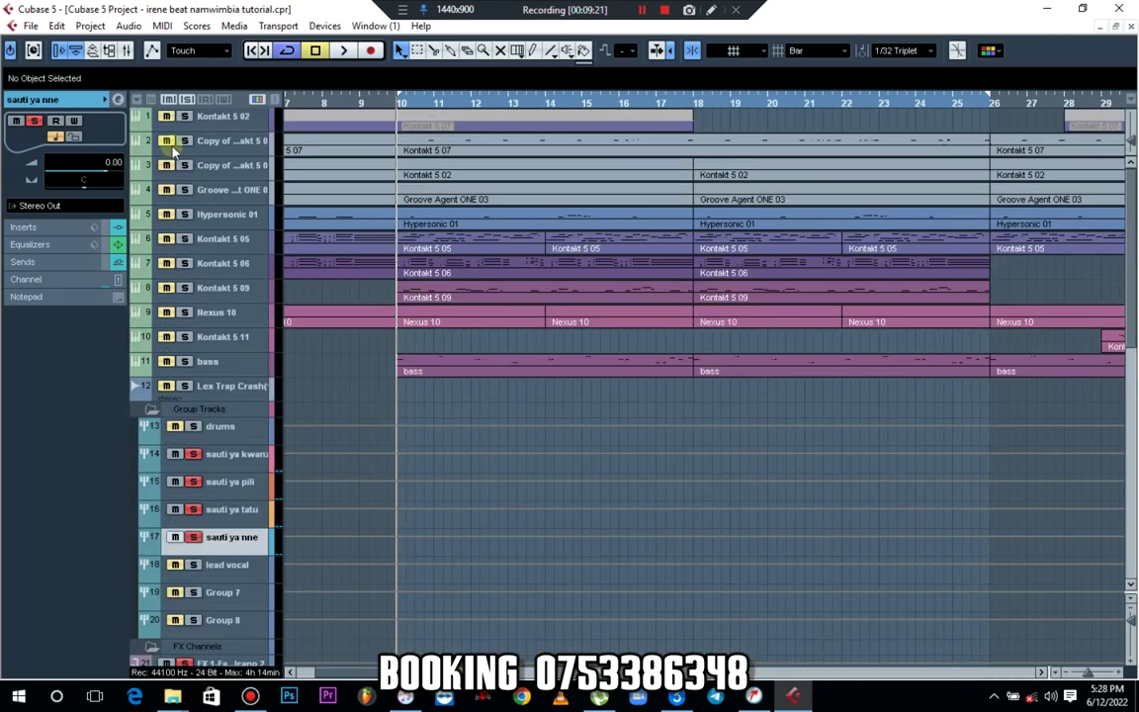
key(space)
scroll(440, 317, down, 5)
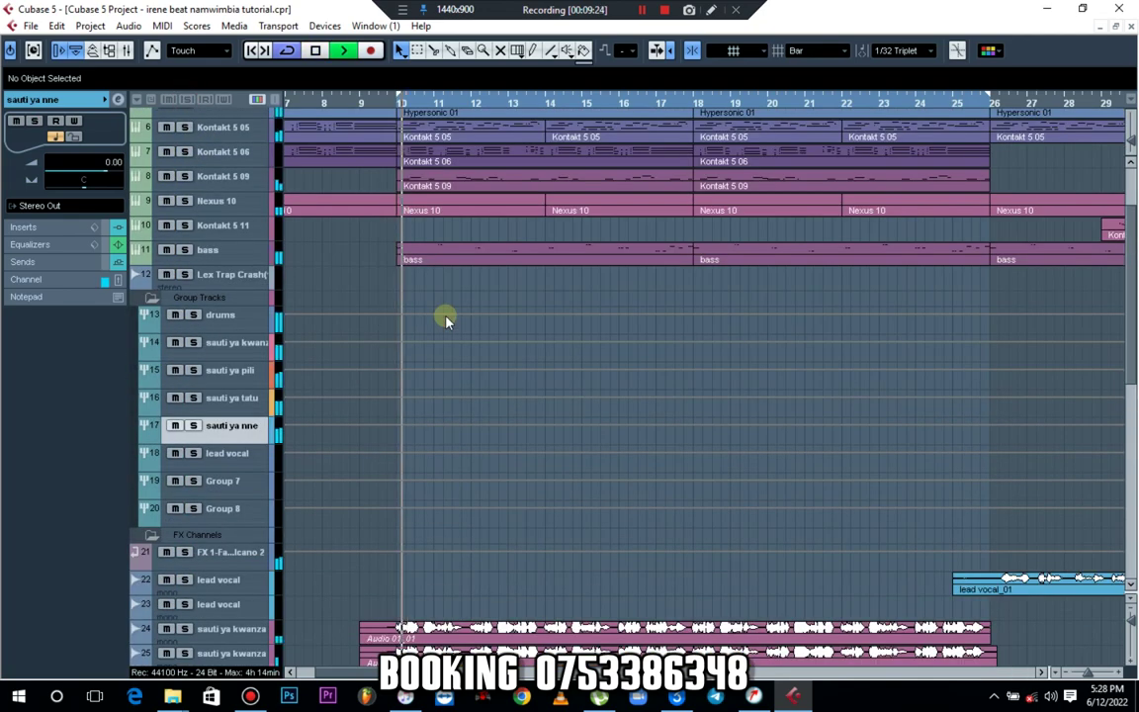
key(space)
- Mute the instrument tracks 2 to 11, down to the bass, and play back the four backing vocal groups without the beat
scroll(443, 317, up, 5)
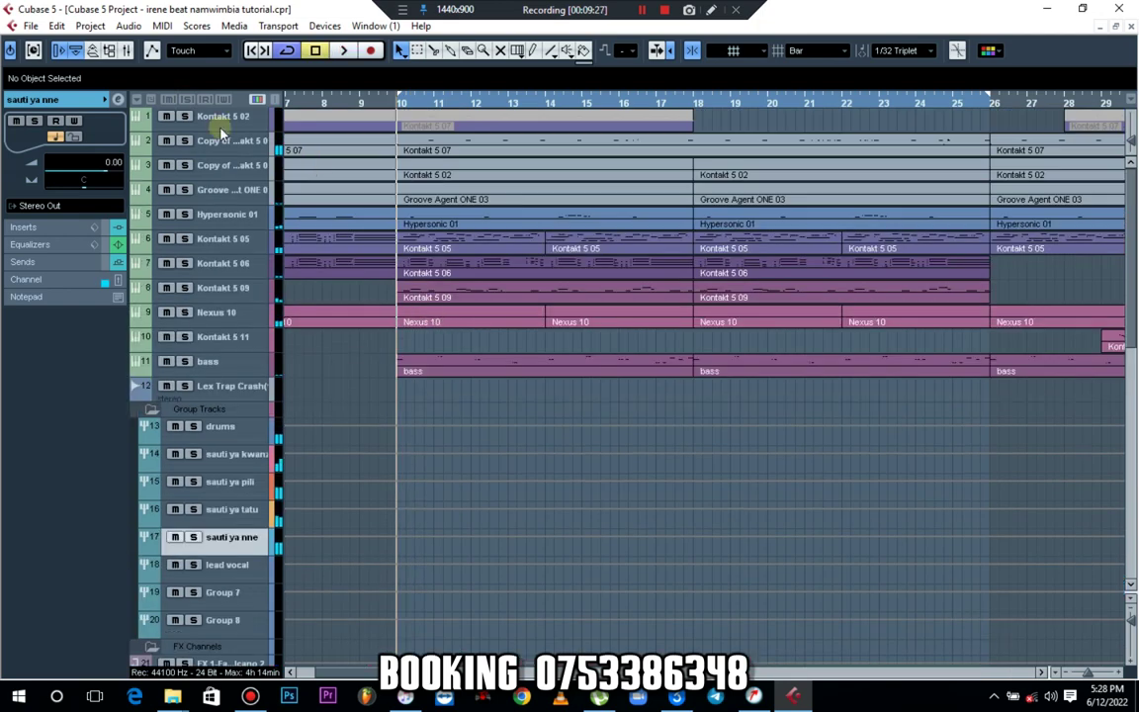
click(166, 142)
click(168, 166)
click(167, 190)
key(space)
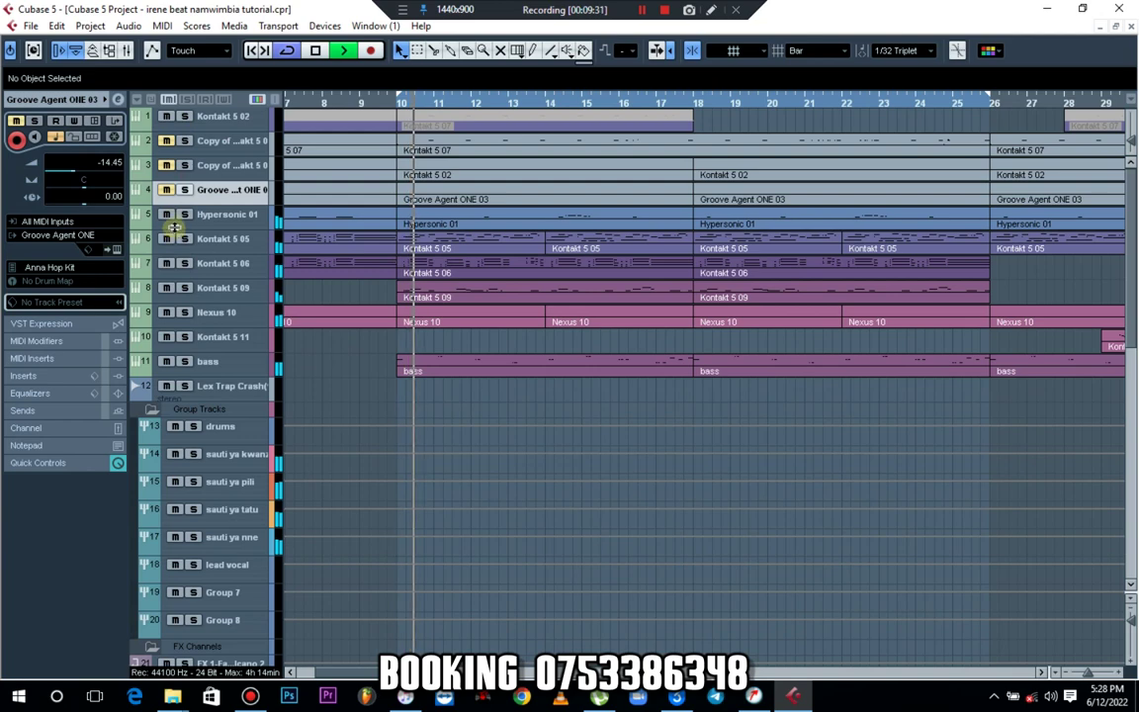
click(167, 213)
click(166, 238)
click(166, 263)
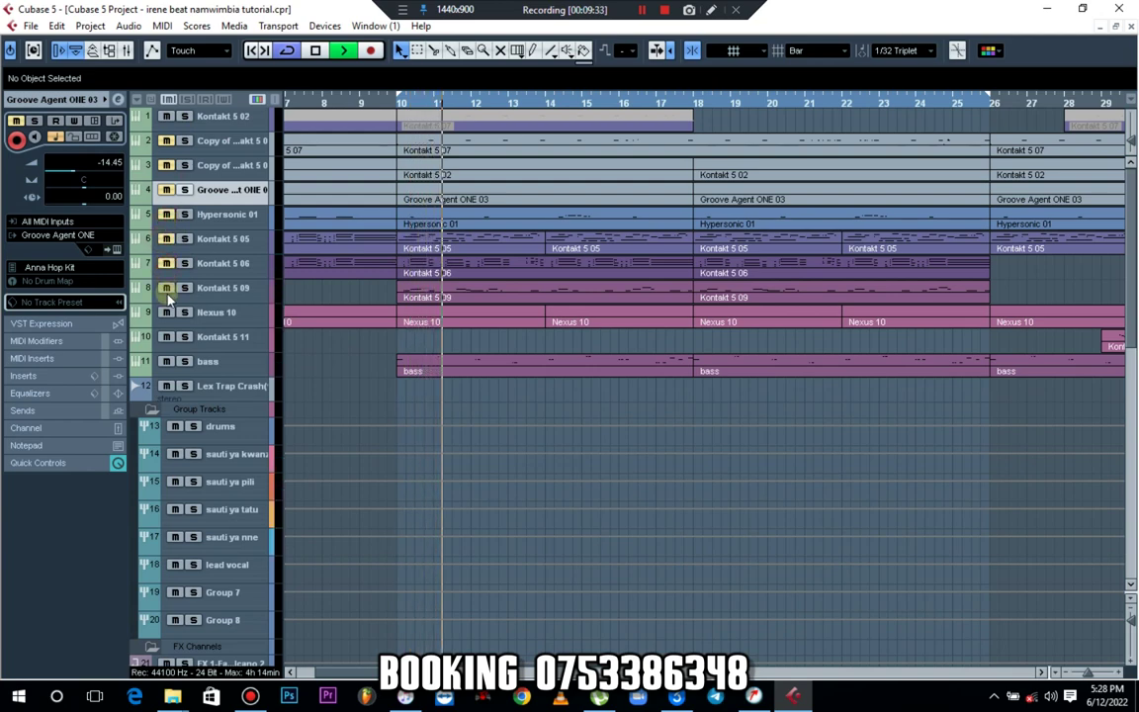
click(167, 290)
click(167, 314)
click(167, 339)
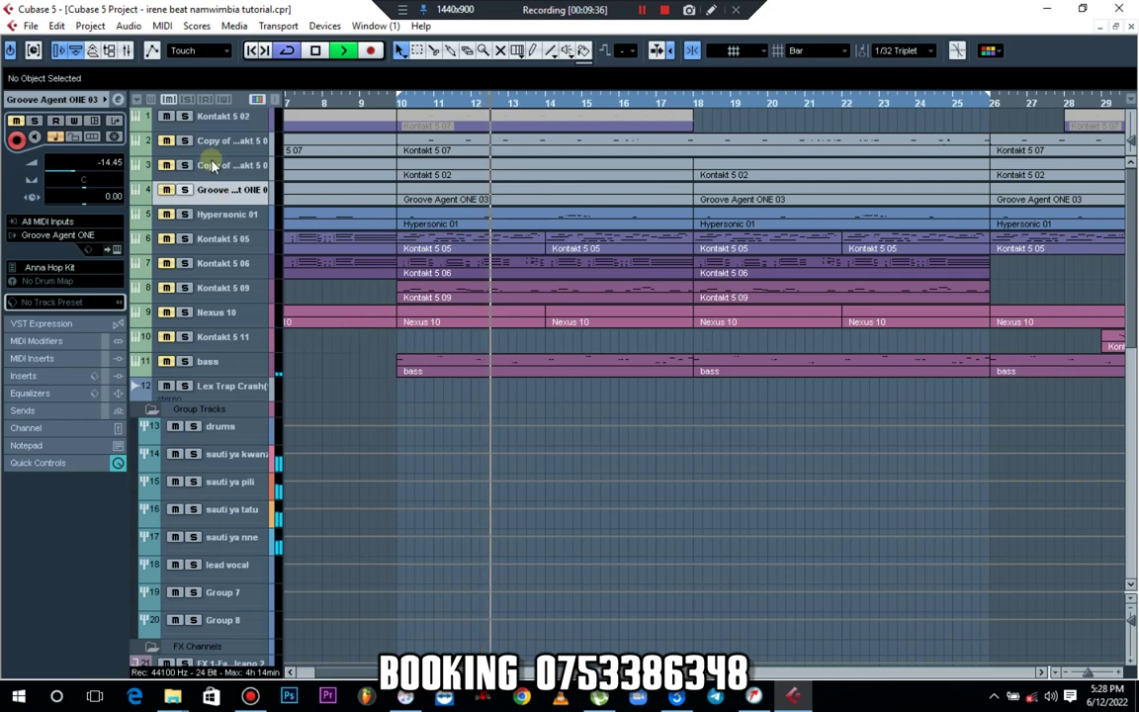
scroll(427, 386, down, 5)
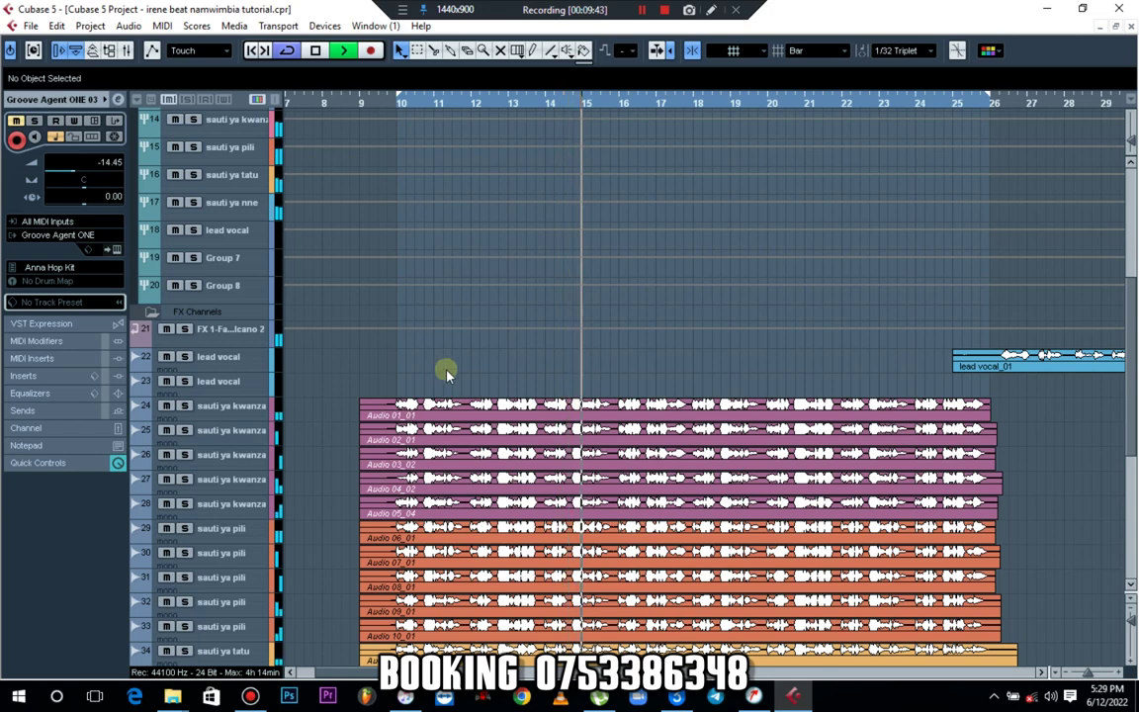
key(space)
- Select the sauti ya kwanza group and review the vocal tracks that belong to each of the four backing groups
scroll(470, 342, down, 5)
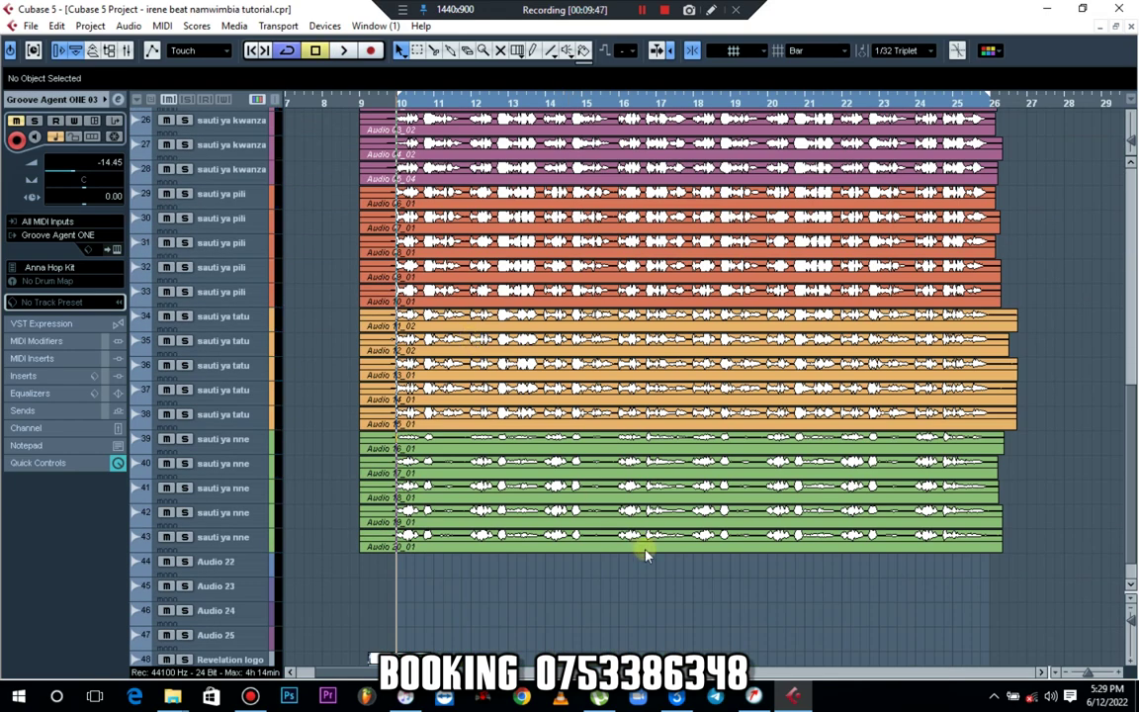
scroll(645, 555, up, 3)
scroll(644, 556, down, 3)
scroll(645, 556, down, 2)
scroll(645, 554, up, 10)
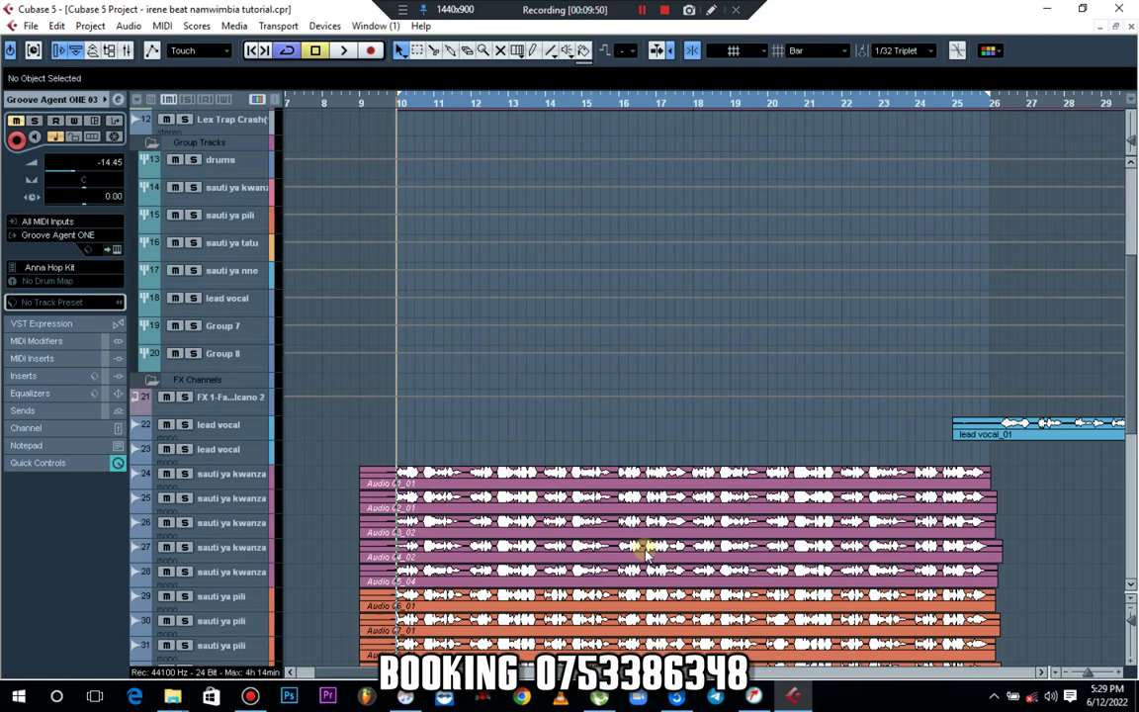
click(225, 423)
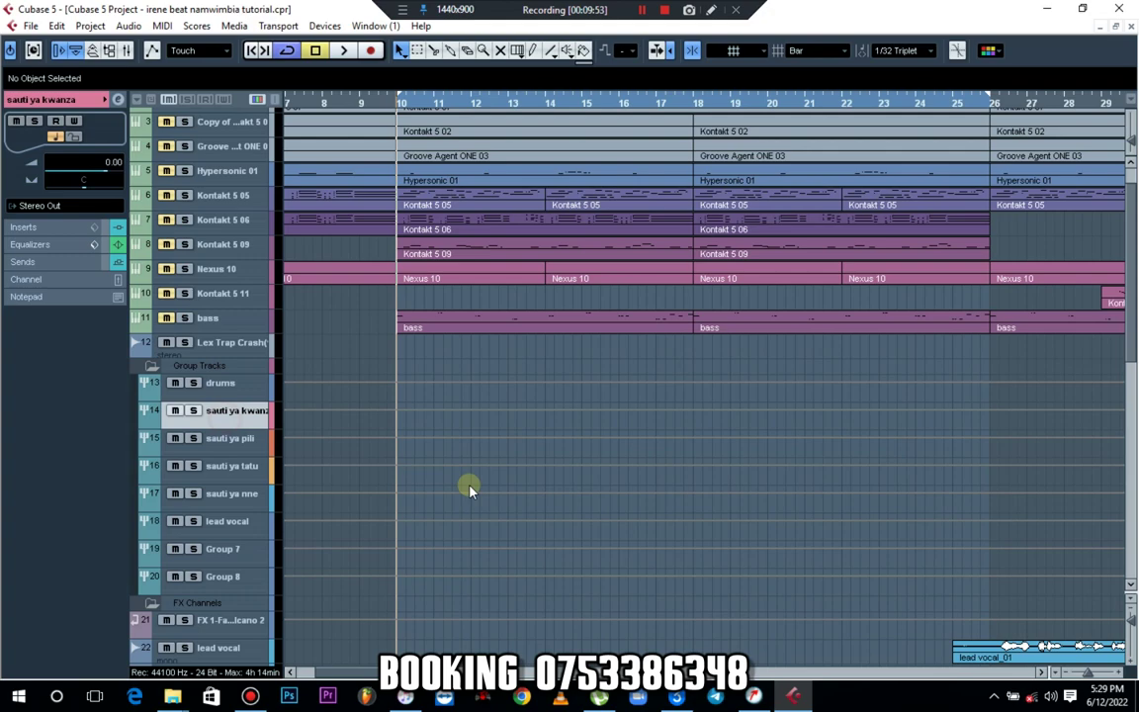
scroll(467, 484, down, 8)
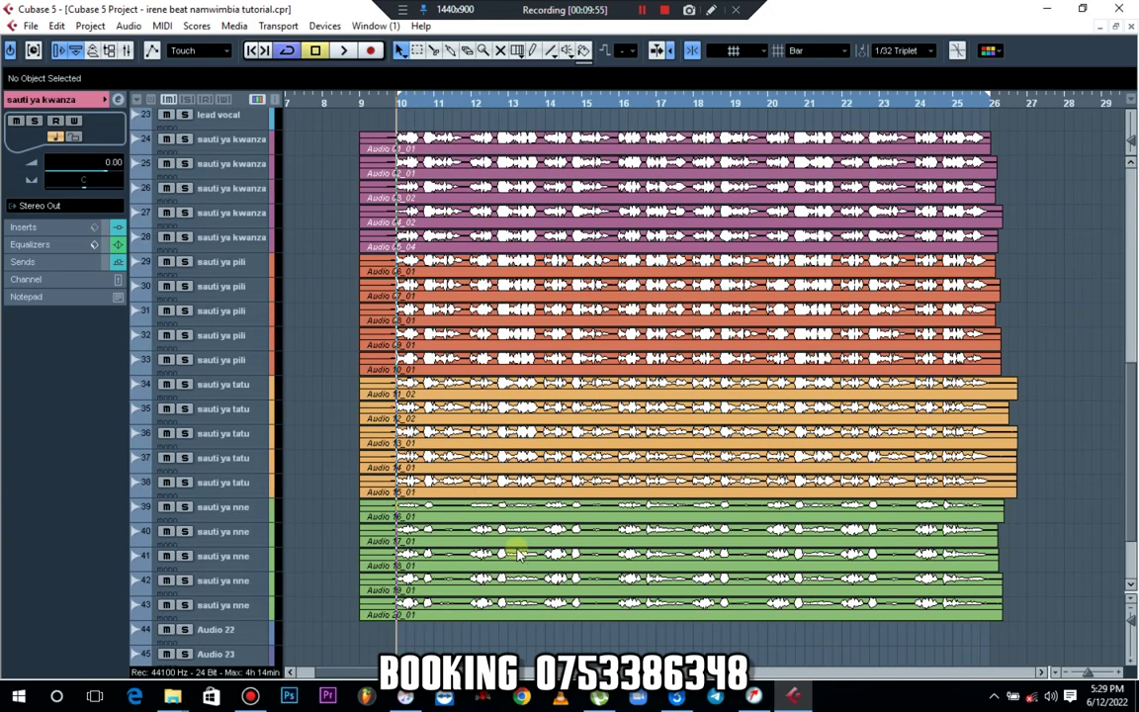
scroll(510, 547, up, 5)
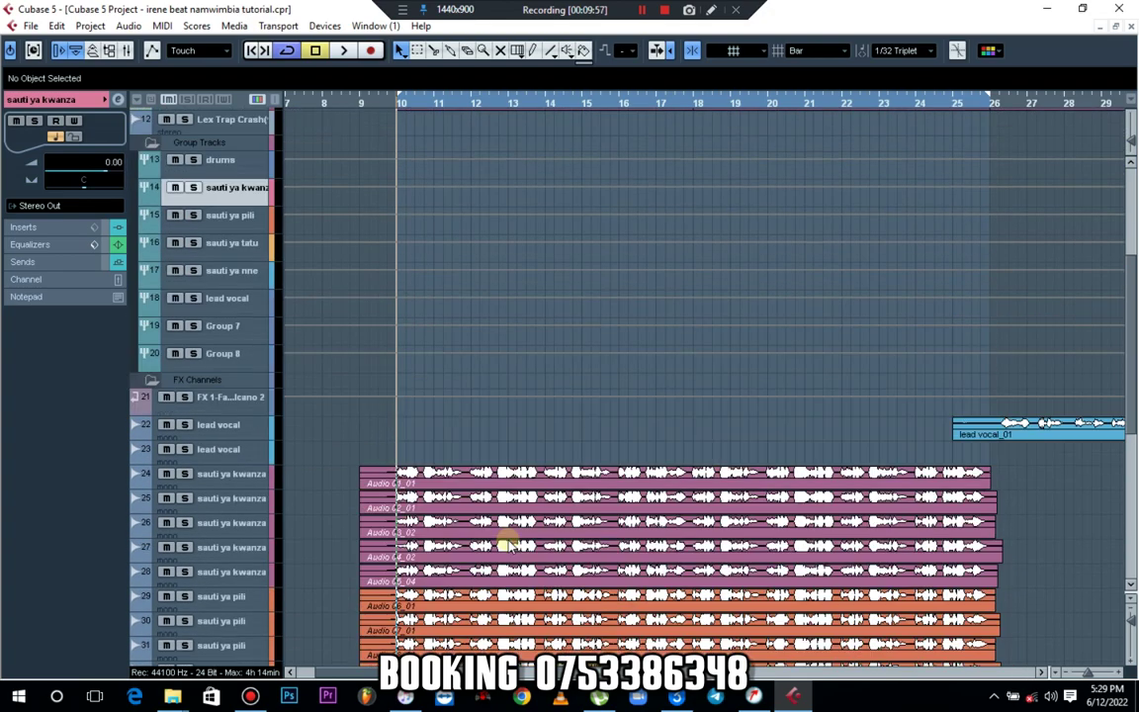
scroll(494, 533, up, 2)
scroll(364, 343, down, 6)
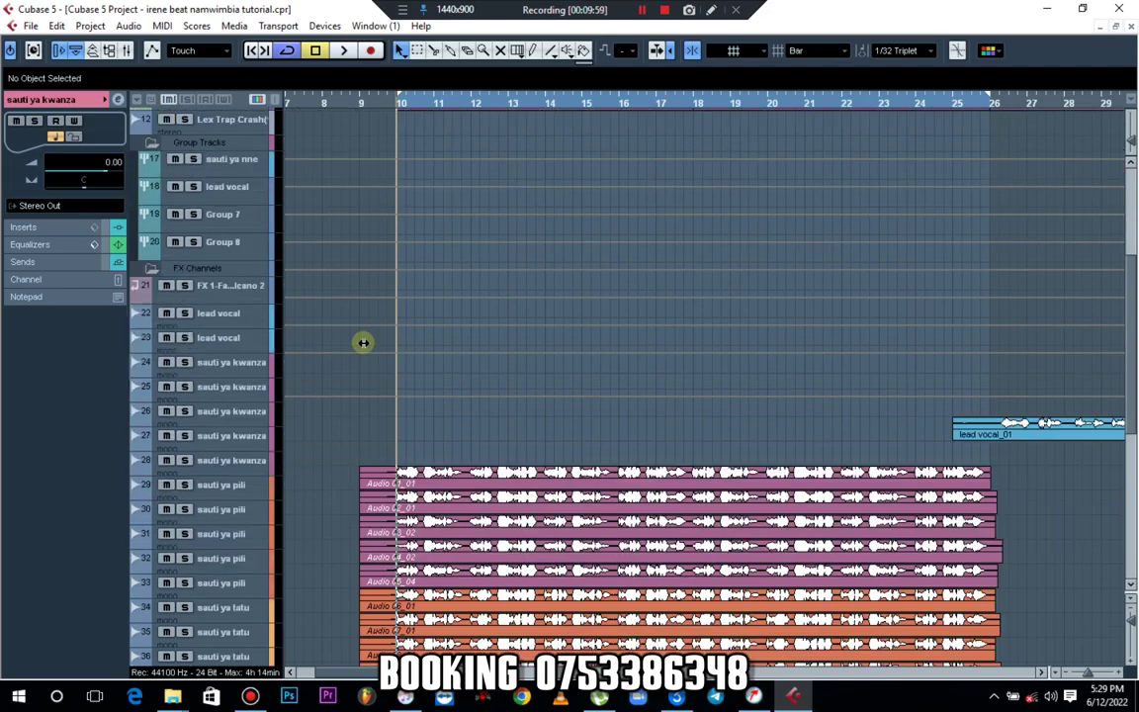
scroll(366, 351, up, 9)
scroll(425, 474, down, 8)
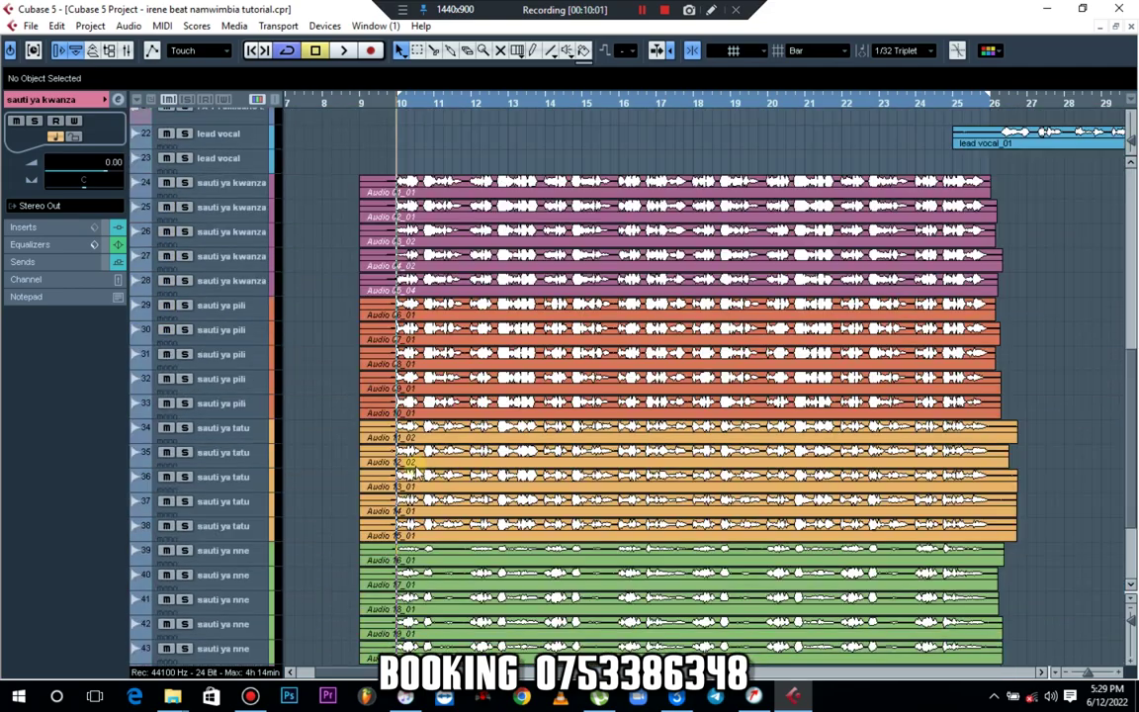
scroll(396, 386, up, 6)
- Select the sauti ya pili group and look over its recorded tracks alongside the sauti ya tatu and sauti ya nne takes
click(227, 370)
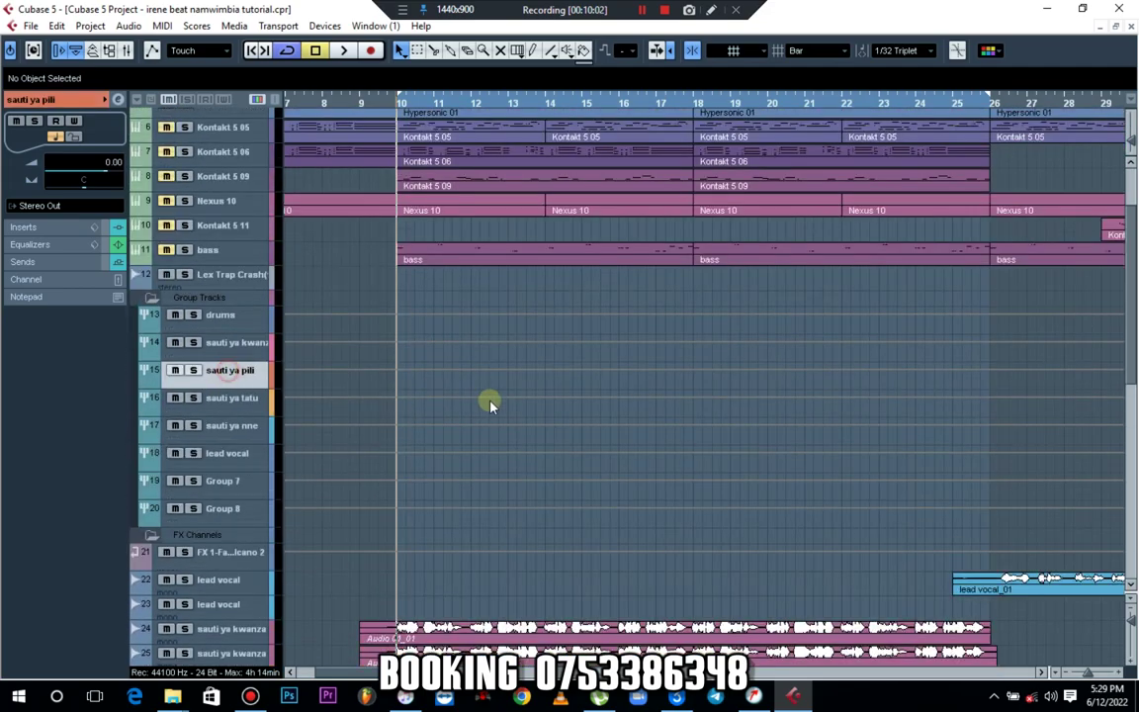
scroll(445, 399, down, 8)
scroll(224, 453, up, 10)
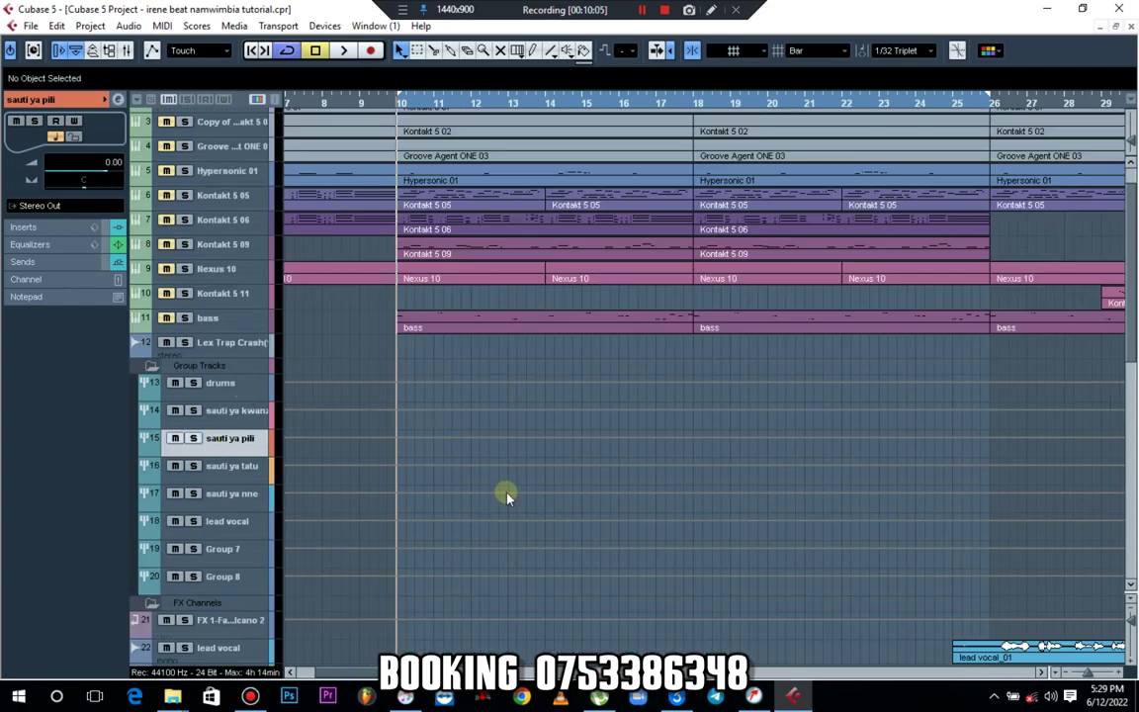
scroll(473, 471, down, 8)
scroll(473, 471, up, 8)
scroll(458, 476, down, 15)
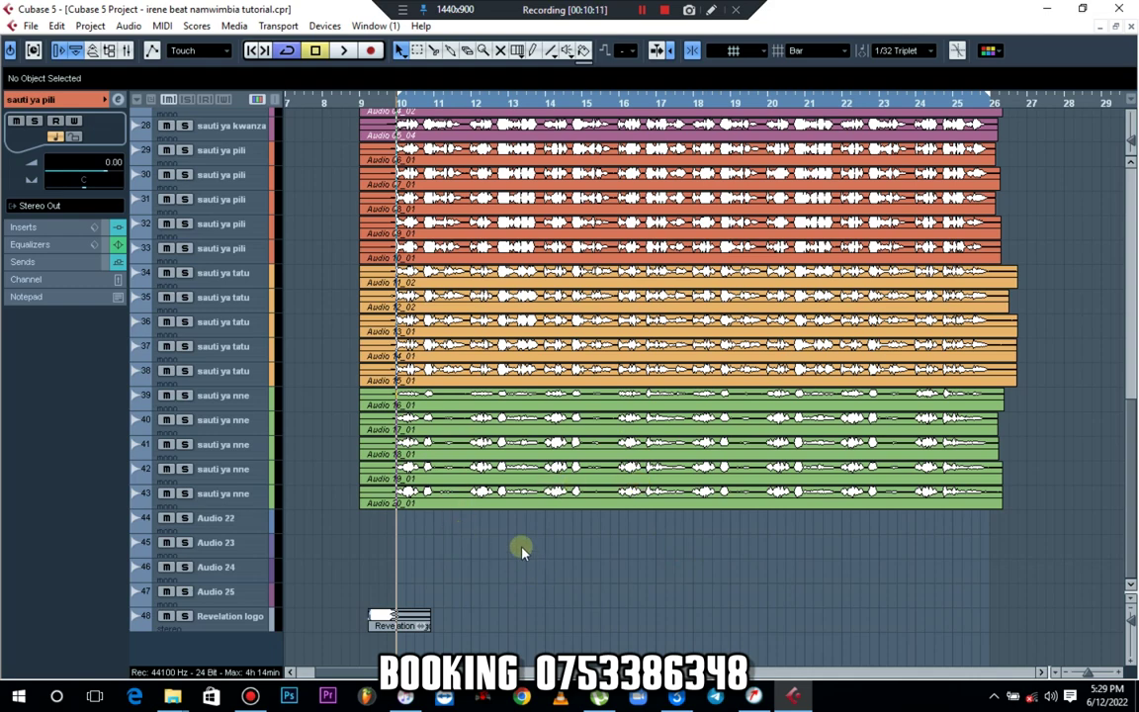
scroll(519, 551, up, 5)
scroll(516, 556, down, 2)
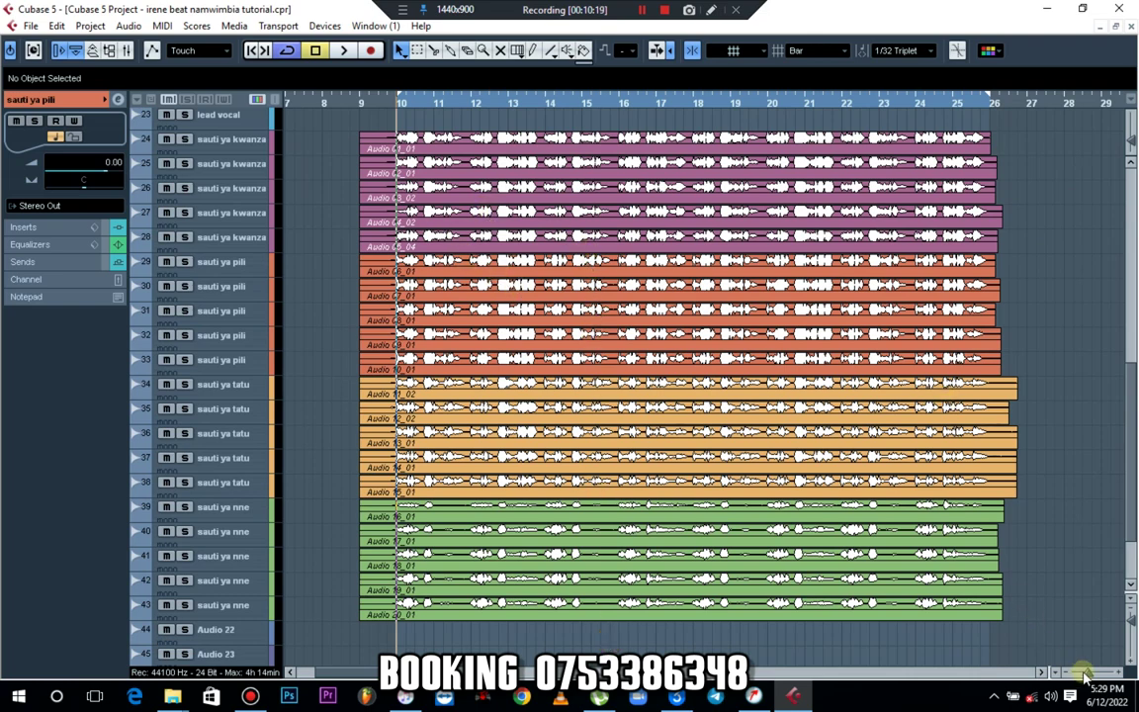
- Examine the vocal clips of all four parts around bar 10 at several horizontal zoom levels to compare their timing
key(h)
key(h)
key(h)
key(h)
key(h)
key(h)
key(h)
key(g)
key(g)
key(g)
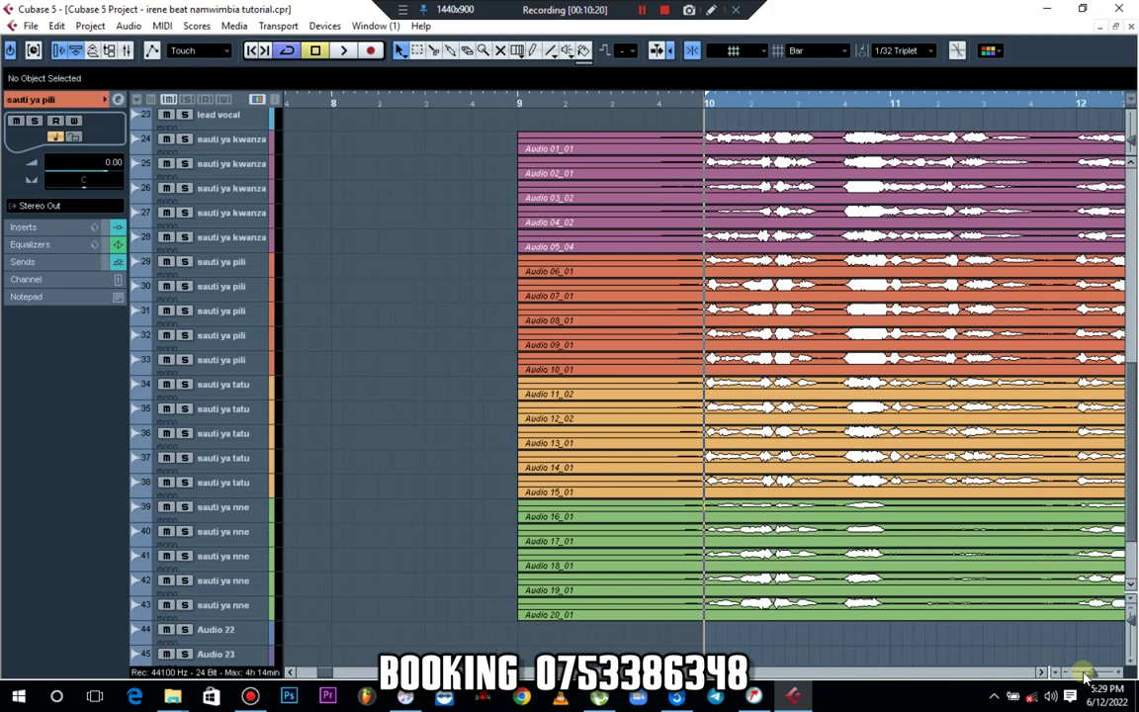
key(g)
key(g)
key(g)
key(g)
key(g)
key(g)
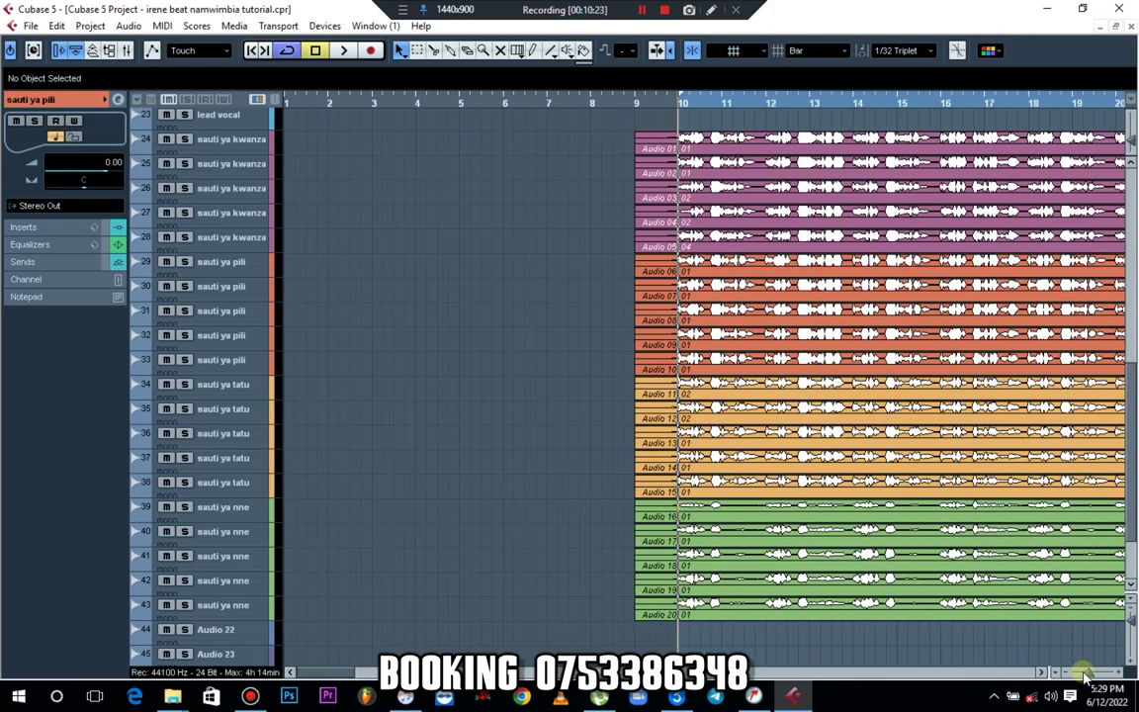
key(g)
key(g)
key(g)
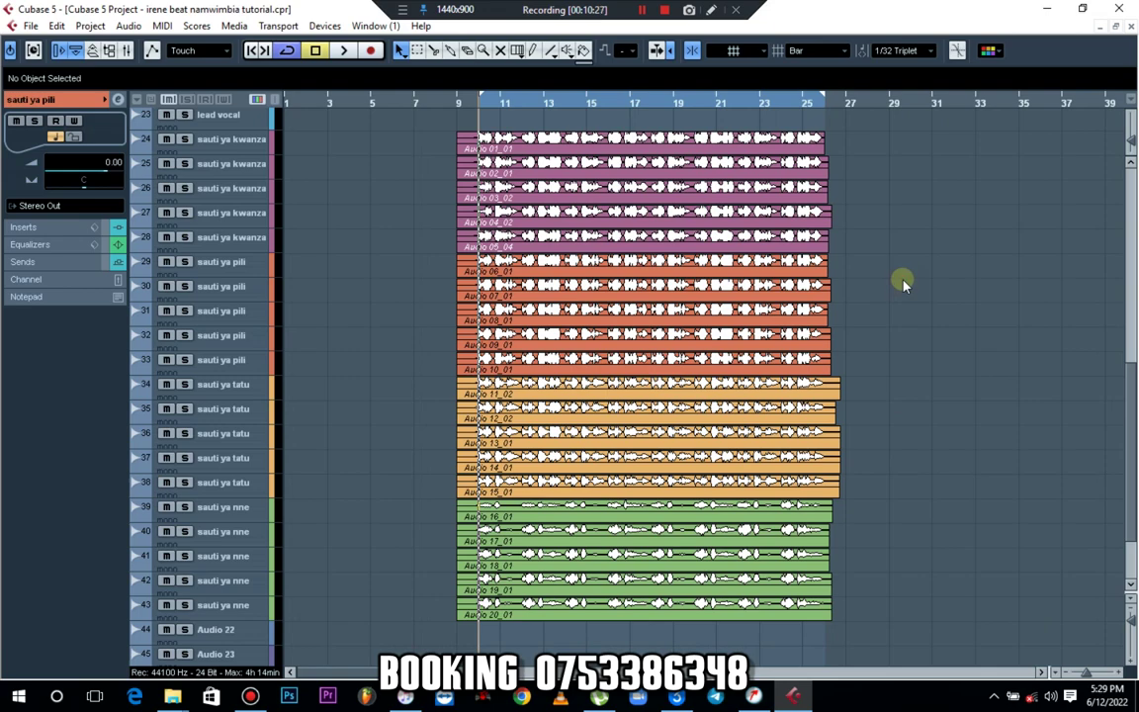
key(h)
key(h)
key(h)
key(h)
key(h)
key(h)
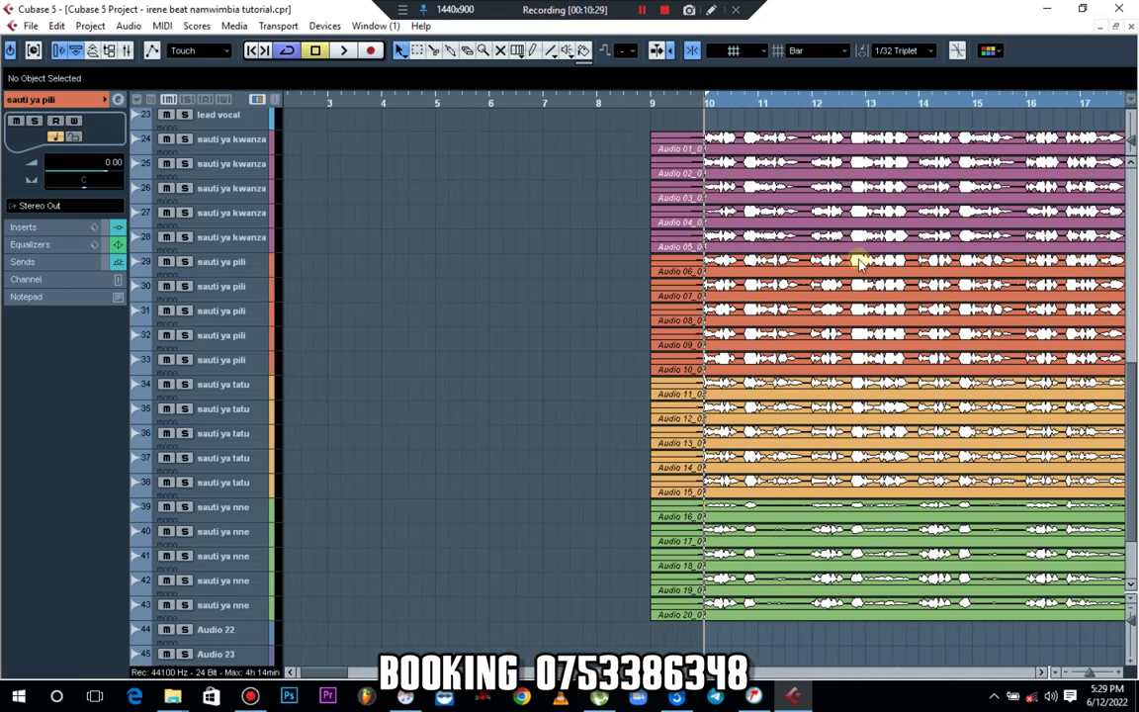
key(h)
key(h)
key(h)
key(h)
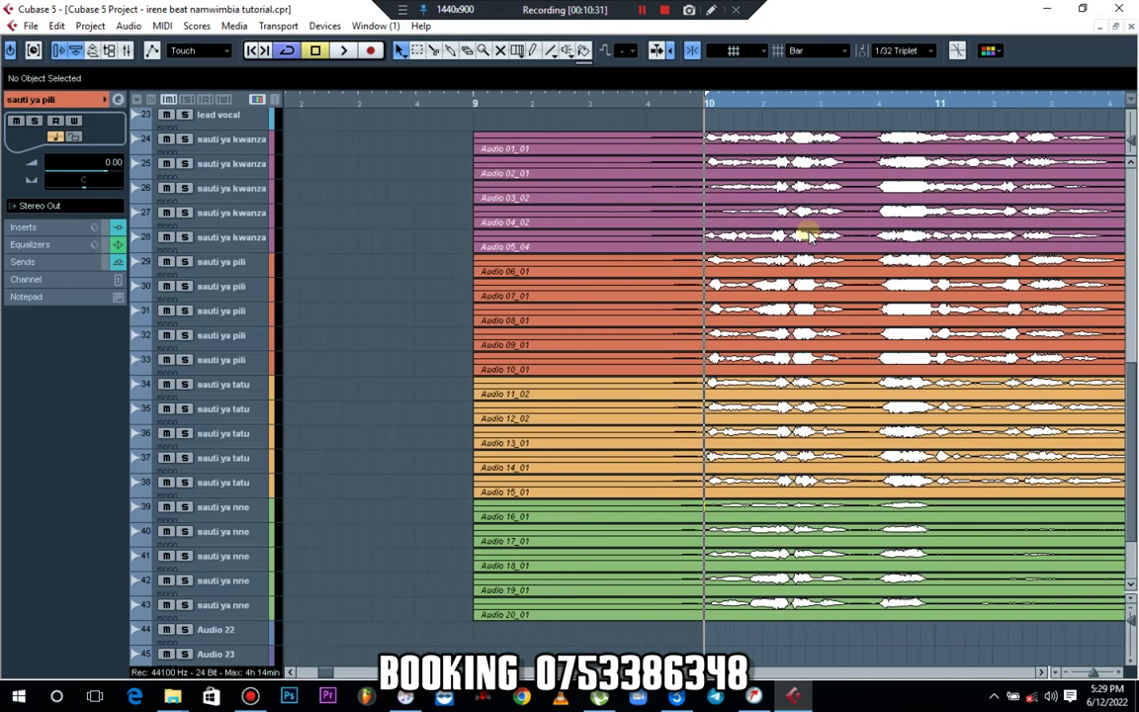
key(g)
key(g)
key(g)
key(g)
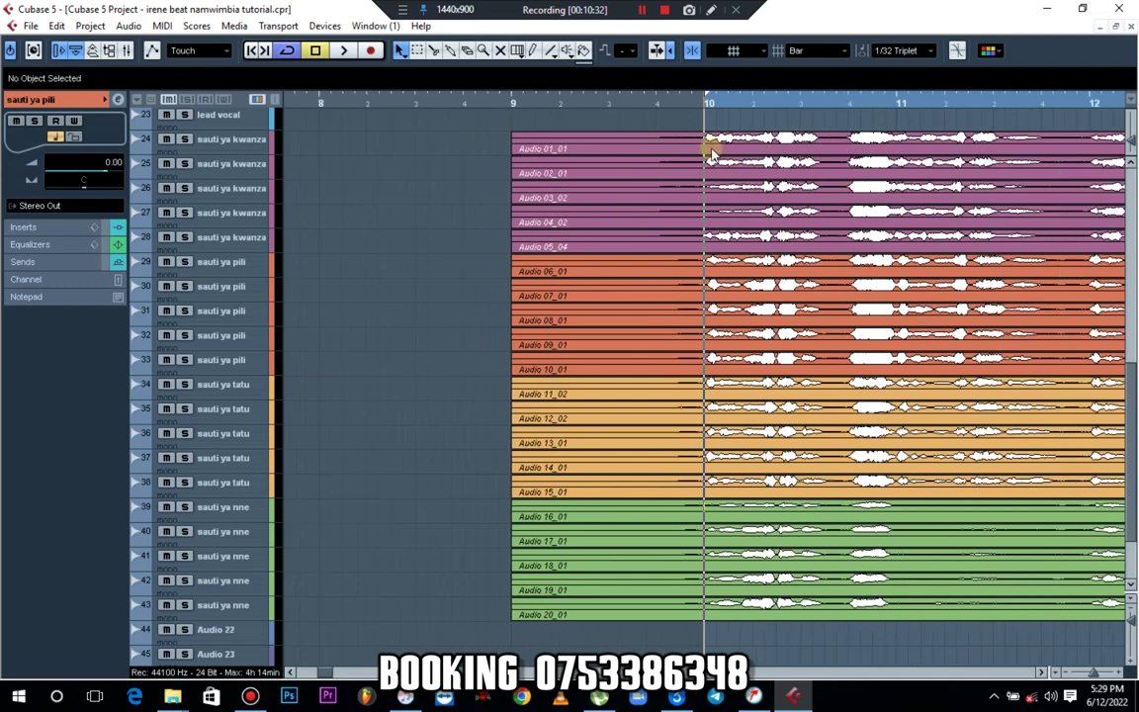